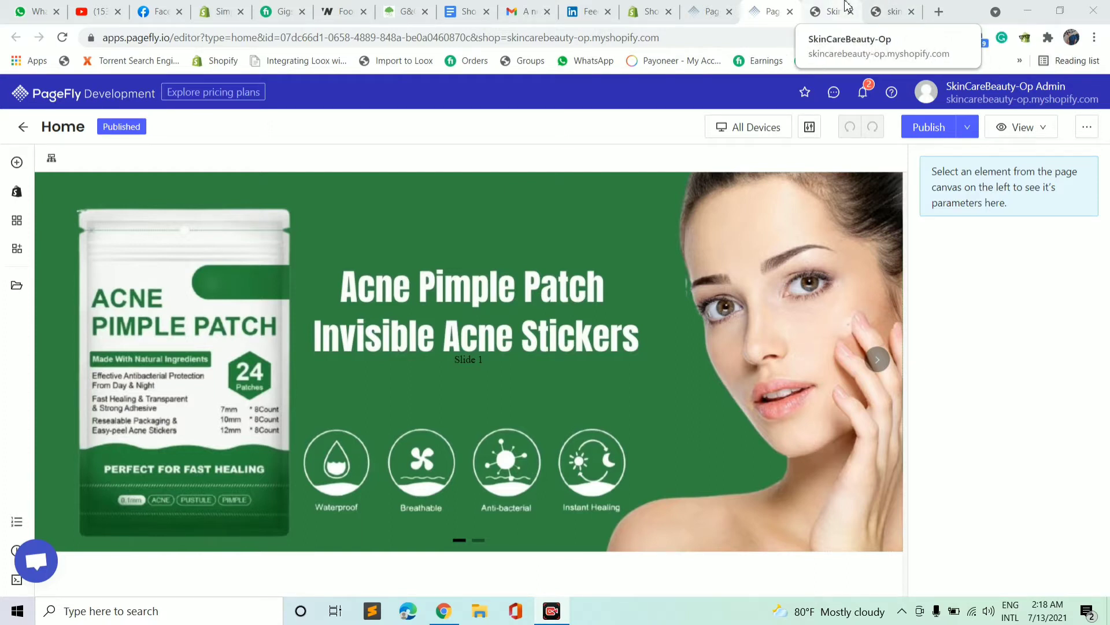
# Switch to the SkinCareBeauty-Op storefront and review its home page down to the footer
pyautogui.click(836, 7)
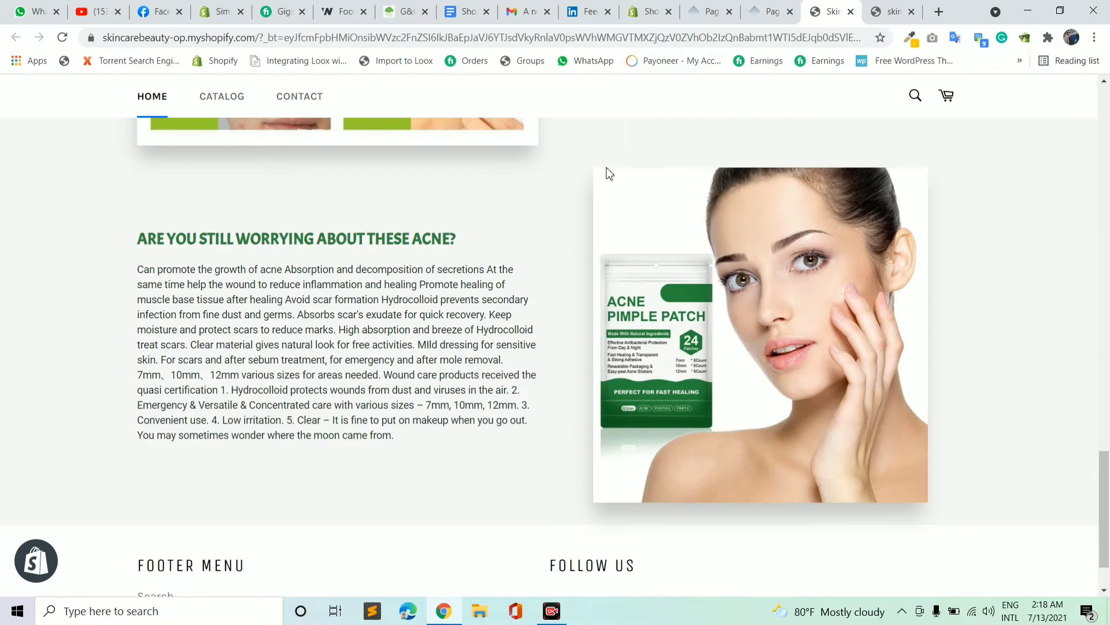
pyautogui.scroll(10, 606, 182)
pyautogui.scroll(3, 567, 177)
pyautogui.scroll(-20, 550, 171)
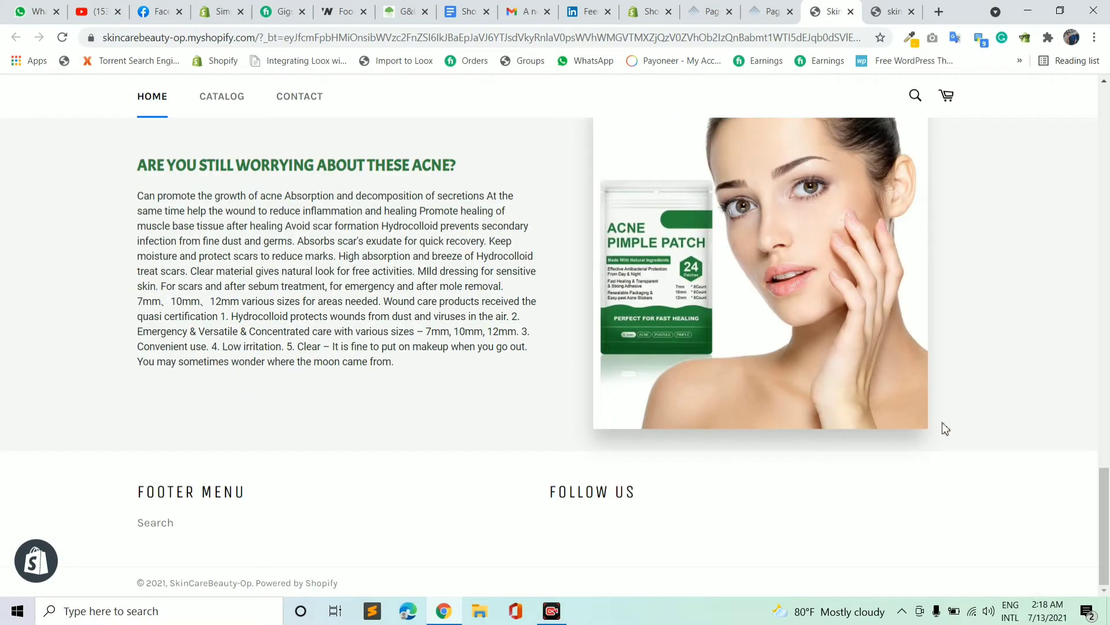
# Switch to the reference storefront at skin-beautyop.myshopify.com and examine its certification logo banner and the sections around it
pyautogui.click(878, 7)
pyautogui.scroll(10, 651, 231)
pyautogui.scroll(1, 657, 254)
pyautogui.scroll(-3, 409, 381)
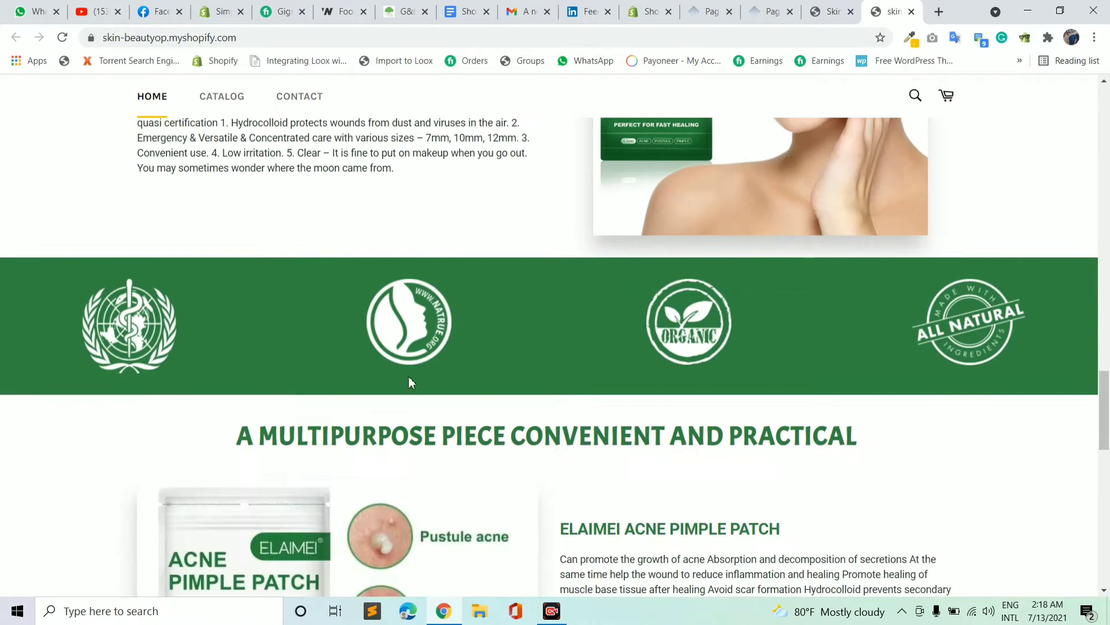
pyautogui.scroll(-11, 452, 307)
pyautogui.scroll(9, 318, 263)
pyautogui.scroll(12, 199, 240)
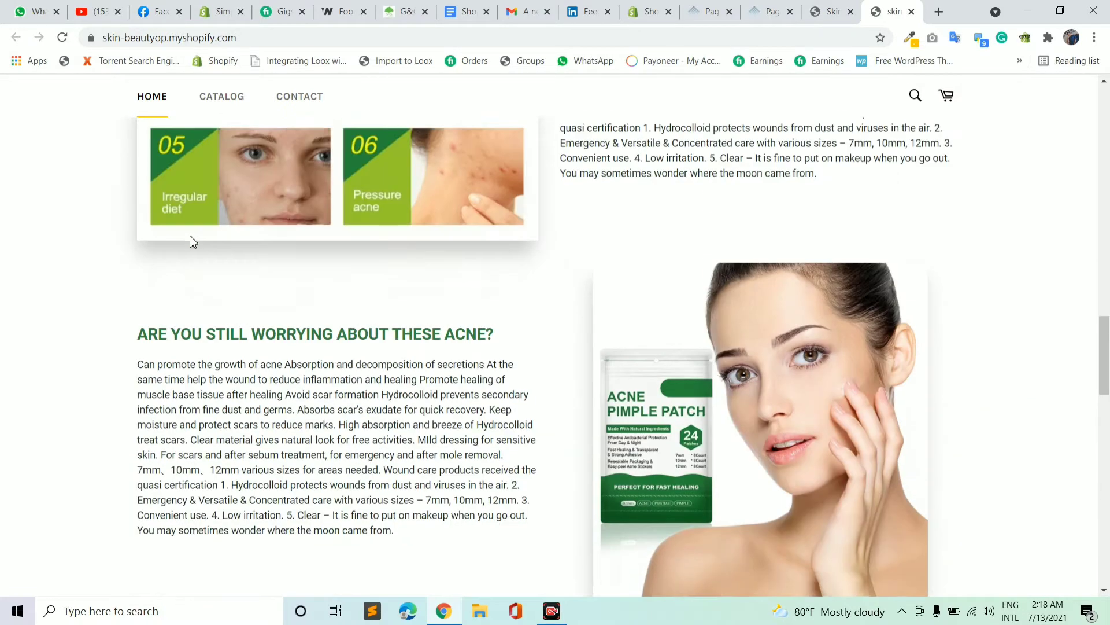
pyautogui.scroll(-12, 363, 207)
pyautogui.scroll(6, 139, 217)
pyautogui.scroll(1, 139, 216)
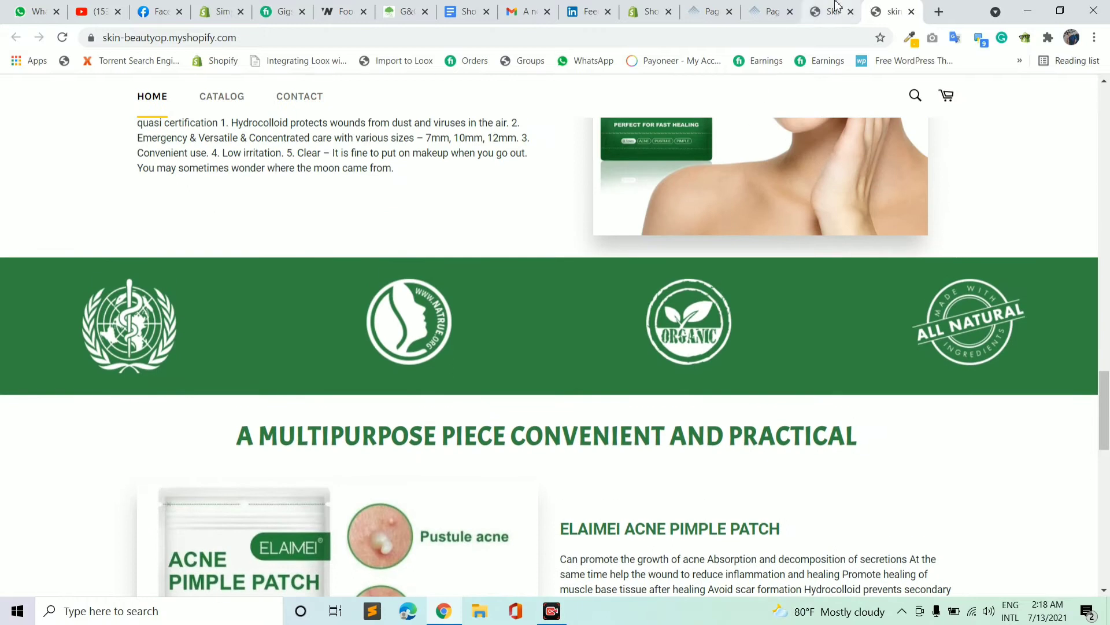
# Return to the PageFly editor and look through the home page's sections, including the green icon banner and the acne section
pyautogui.click(769, 12)
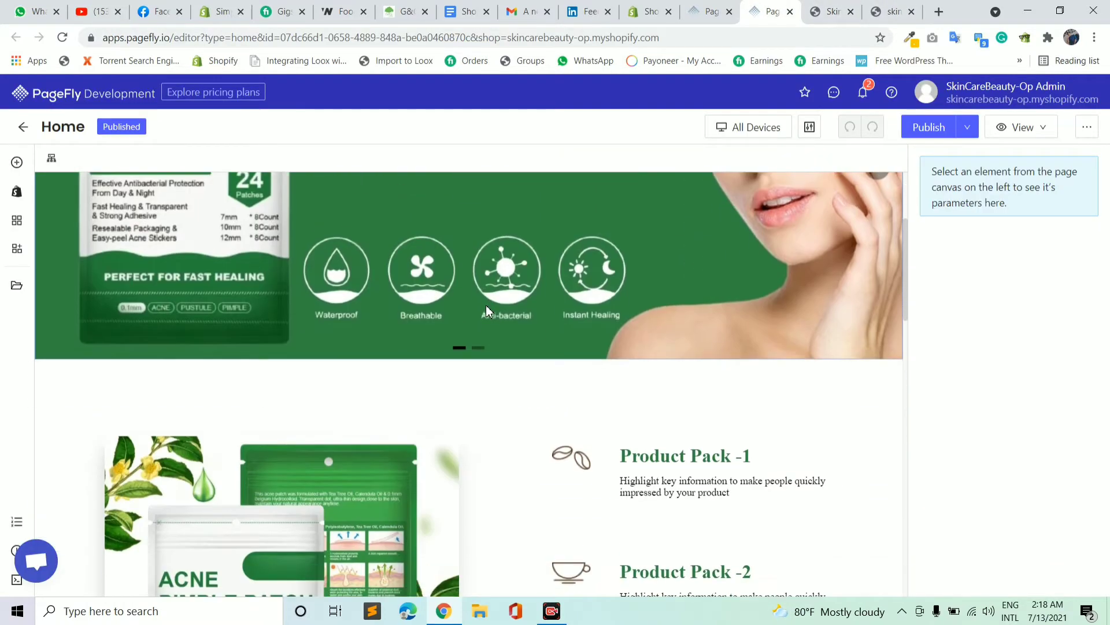
pyautogui.scroll(-12, 546, 250)
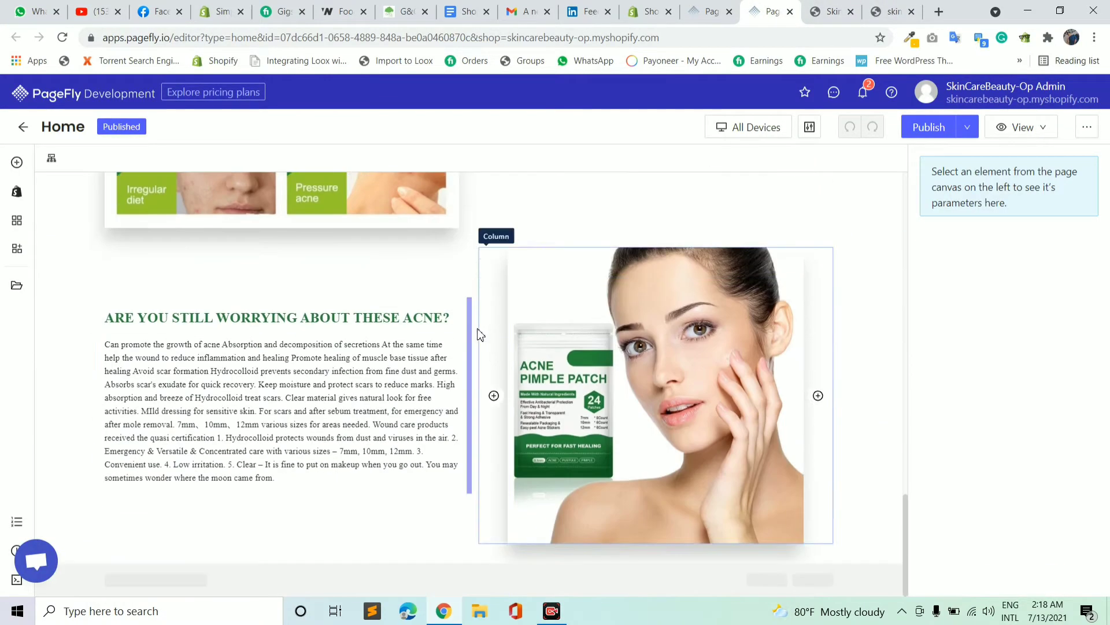
pyautogui.click(848, 510)
pyautogui.scroll(15, 321, 343)
pyautogui.scroll(-12, 370, 333)
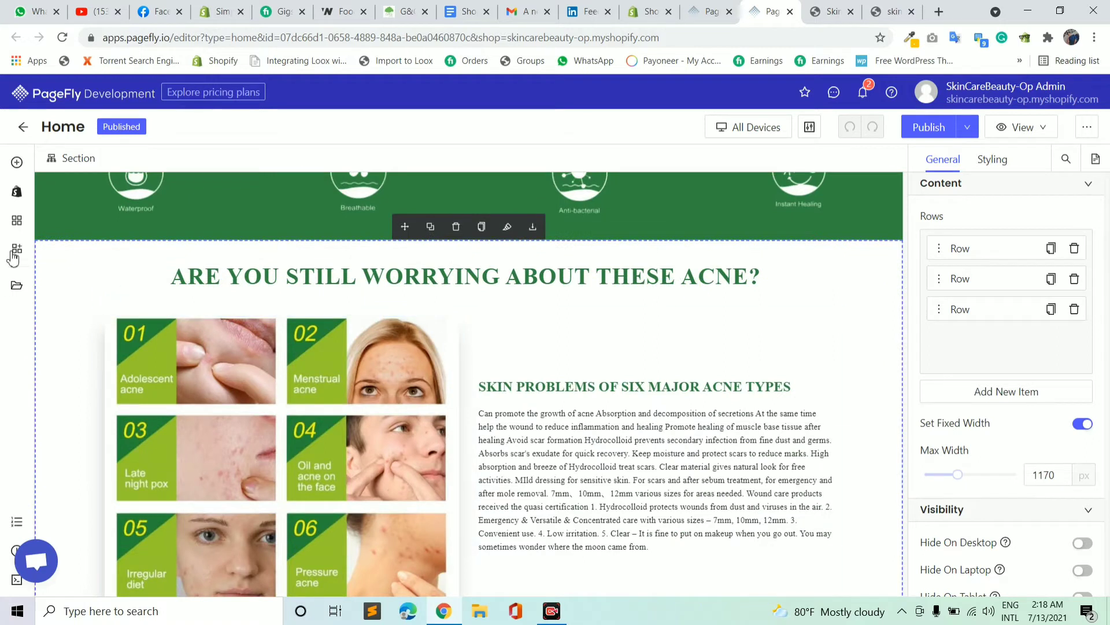
pyautogui.scroll(2, 50, 252)
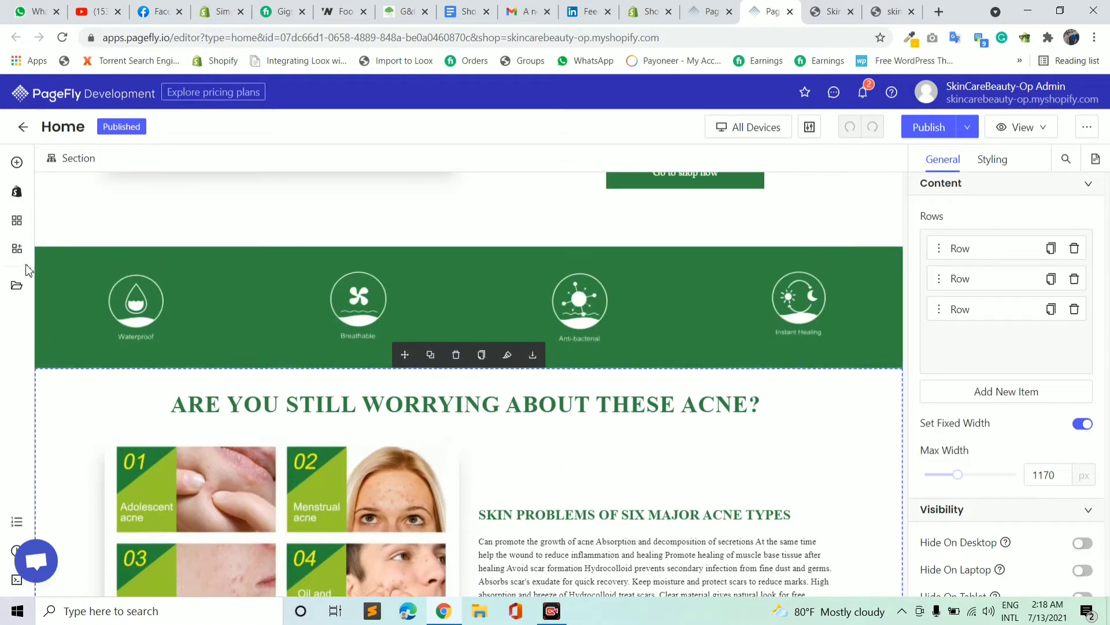
pyautogui.click(50, 247)
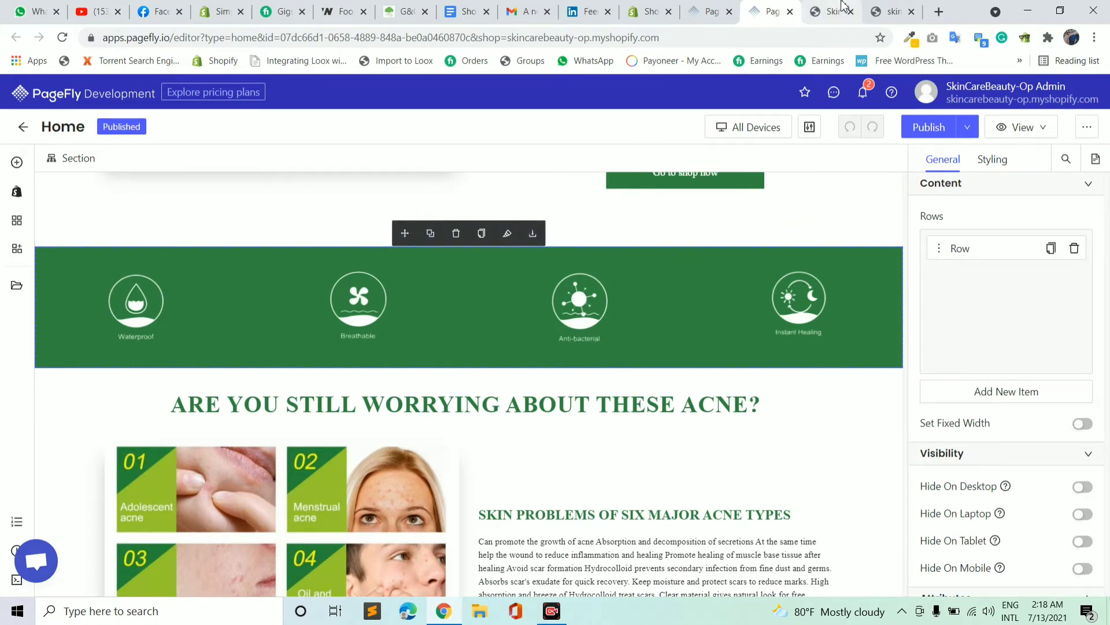
# Compare the reference storefront's certification logo banner with the end of the SkinCareBeauty-Op storefront's home page
pyautogui.click(888, 8)
pyautogui.scroll(-9, 486, 350)
pyautogui.scroll(18, 488, 330)
pyautogui.scroll(8, 489, 335)
pyautogui.scroll(-19, 408, 397)
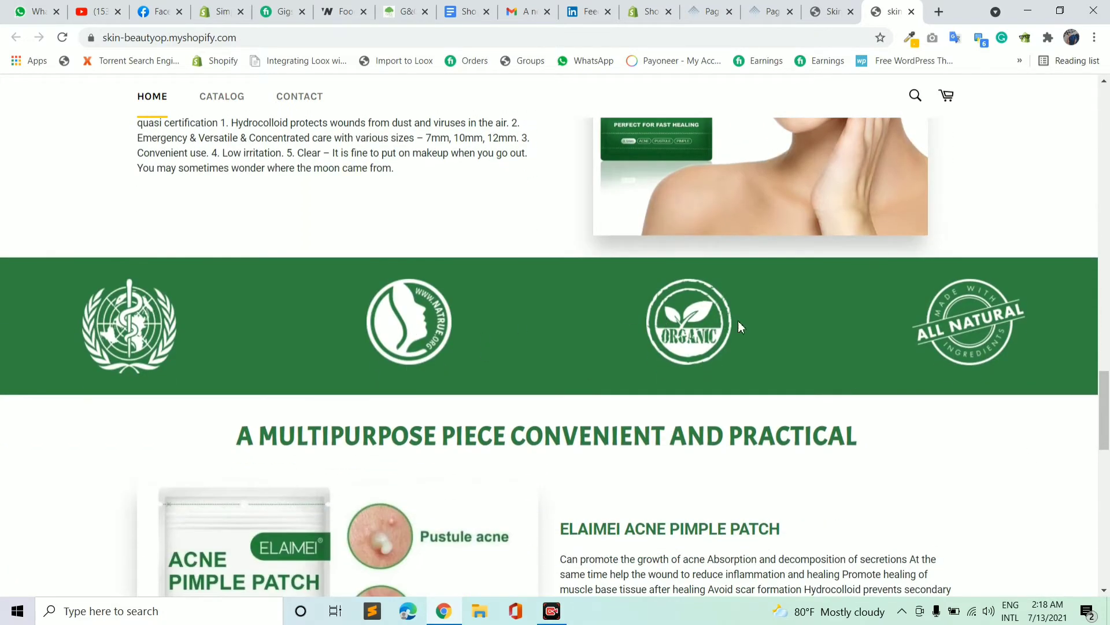
pyautogui.scroll(5, 364, 266)
pyautogui.click(818, 10)
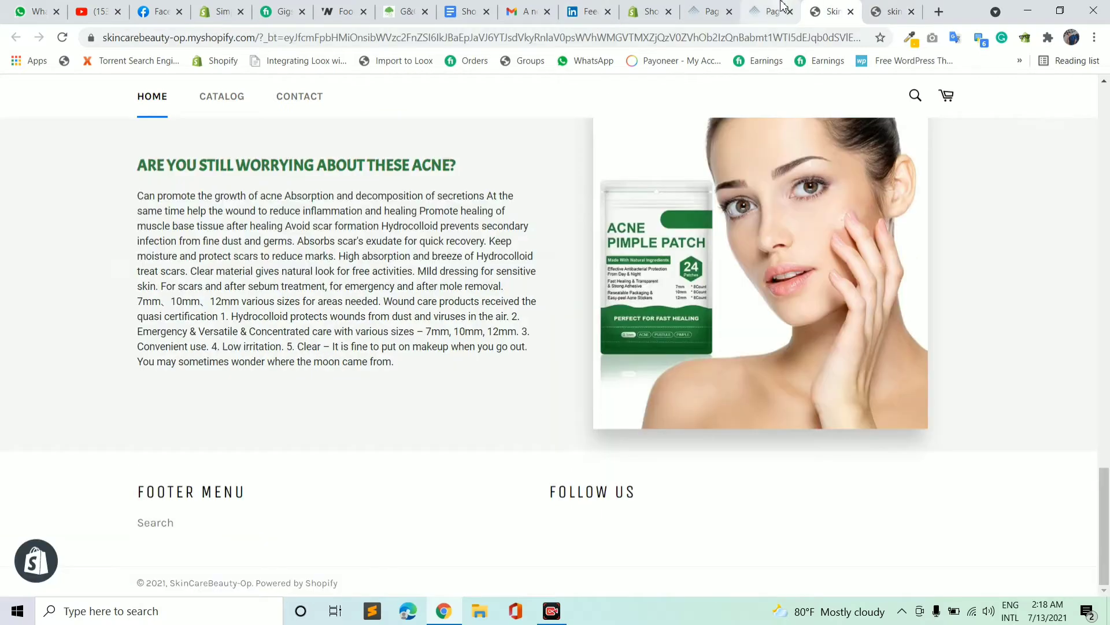
# In the PageFly editor, insert the prebuilt Client Logos 2 section below the last acne section of the home page
pyautogui.click(778, 10)
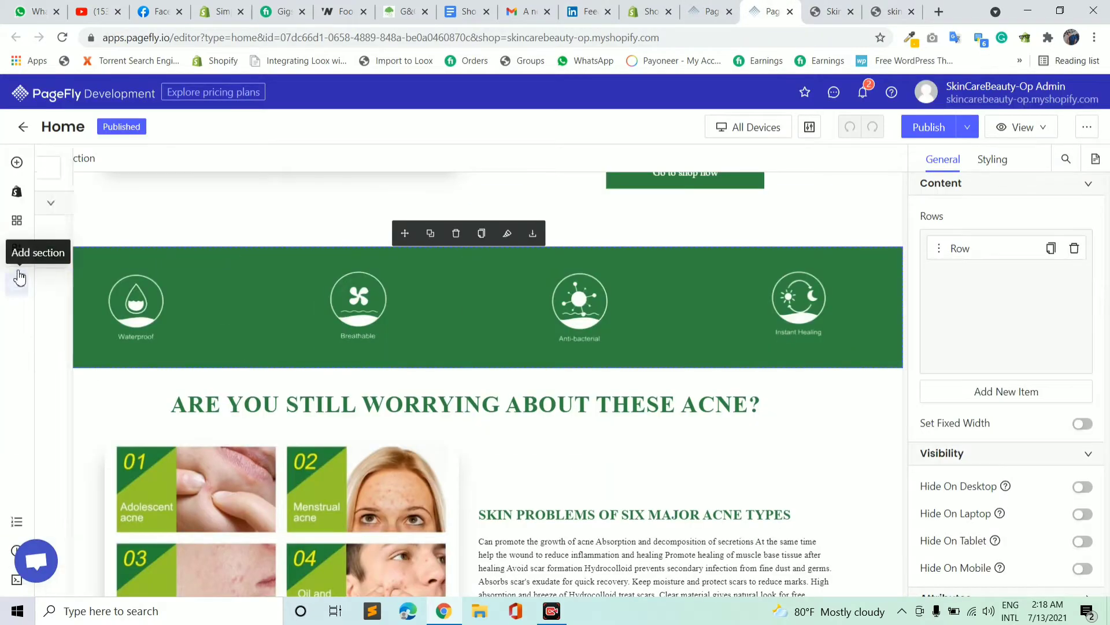
pyautogui.click(19, 277)
pyautogui.scroll(-1, 63, 486)
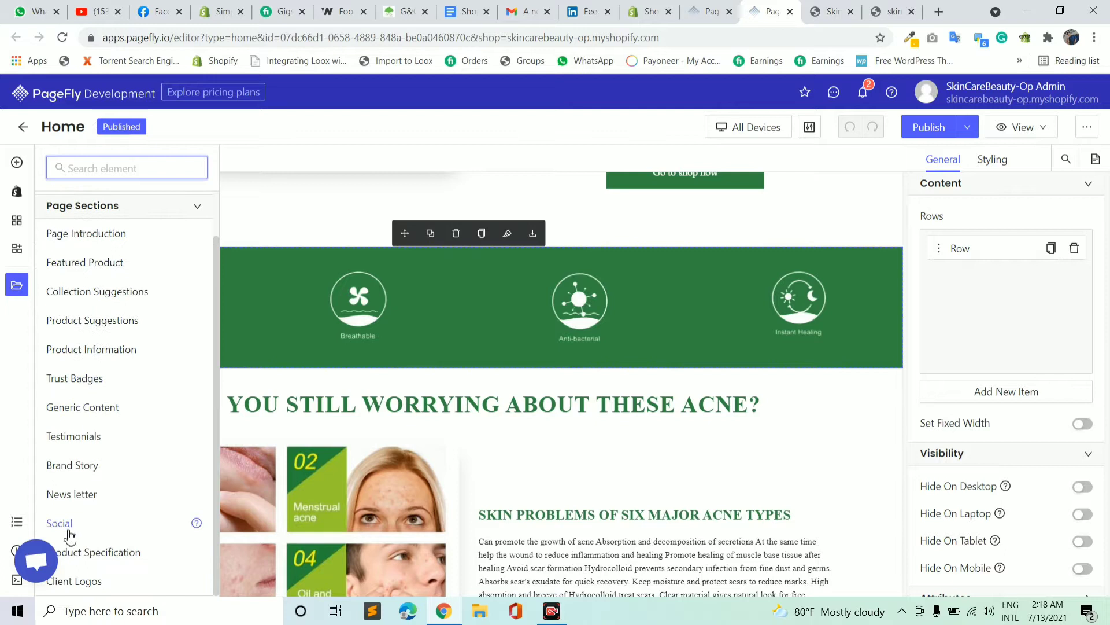
pyautogui.click(65, 581)
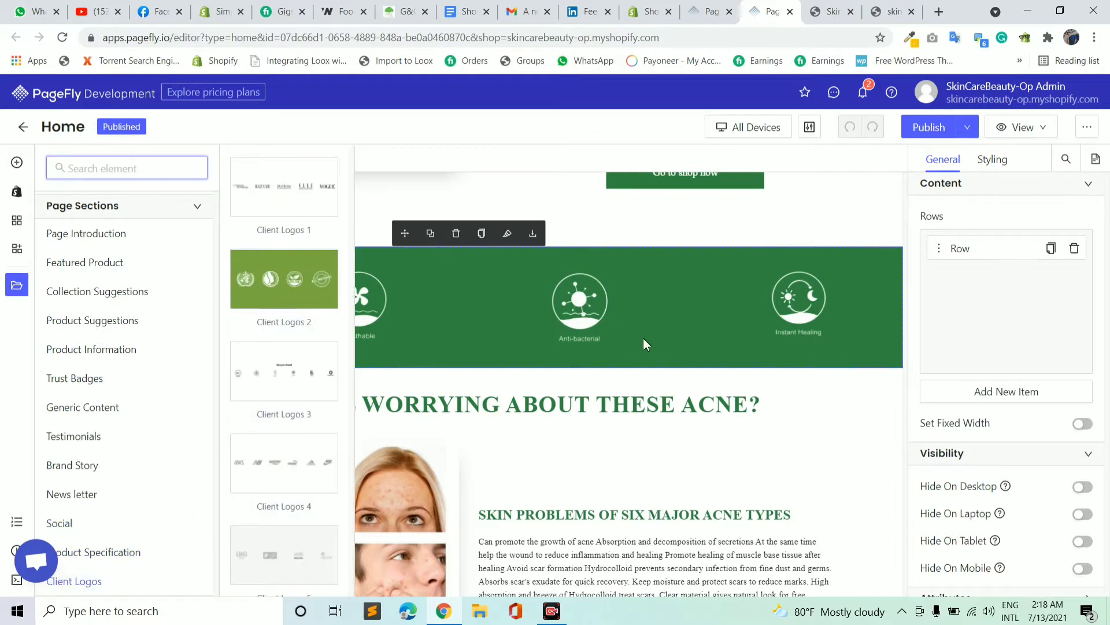
pyautogui.click(428, 374)
pyautogui.scroll(-9, 478, 375)
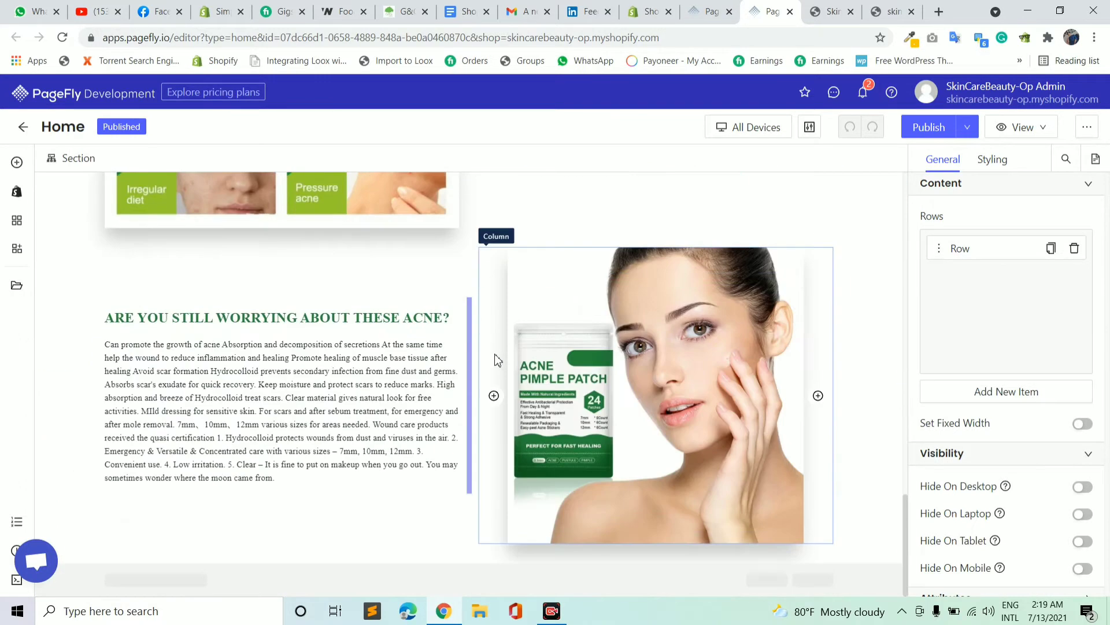
pyautogui.click(17, 285)
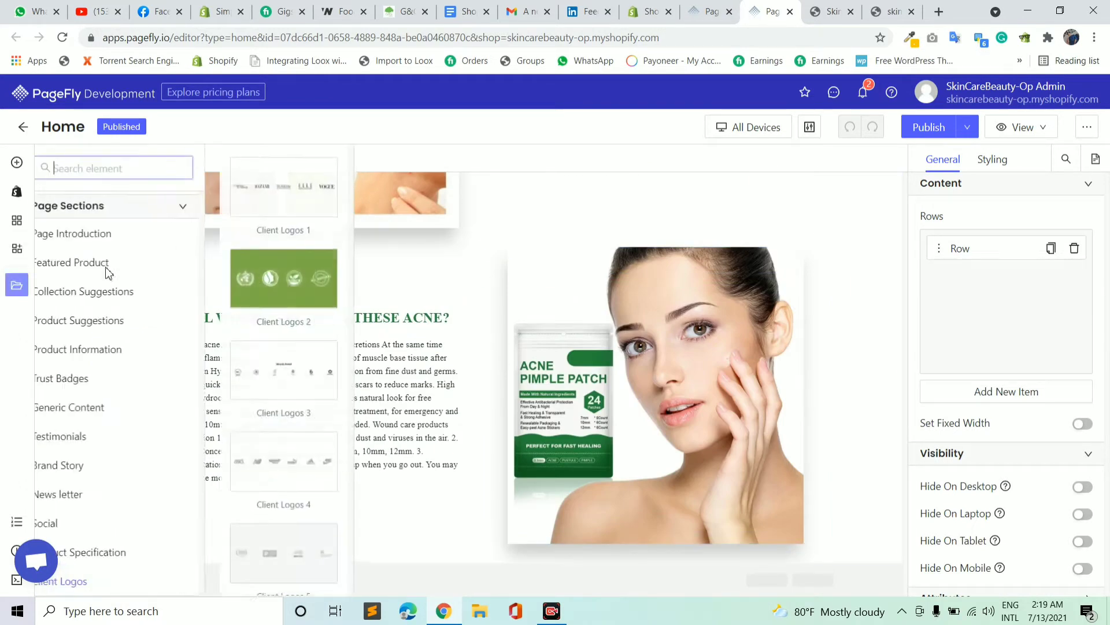
pyautogui.moveTo(587, 380); pyautogui.dragTo(865, 557)
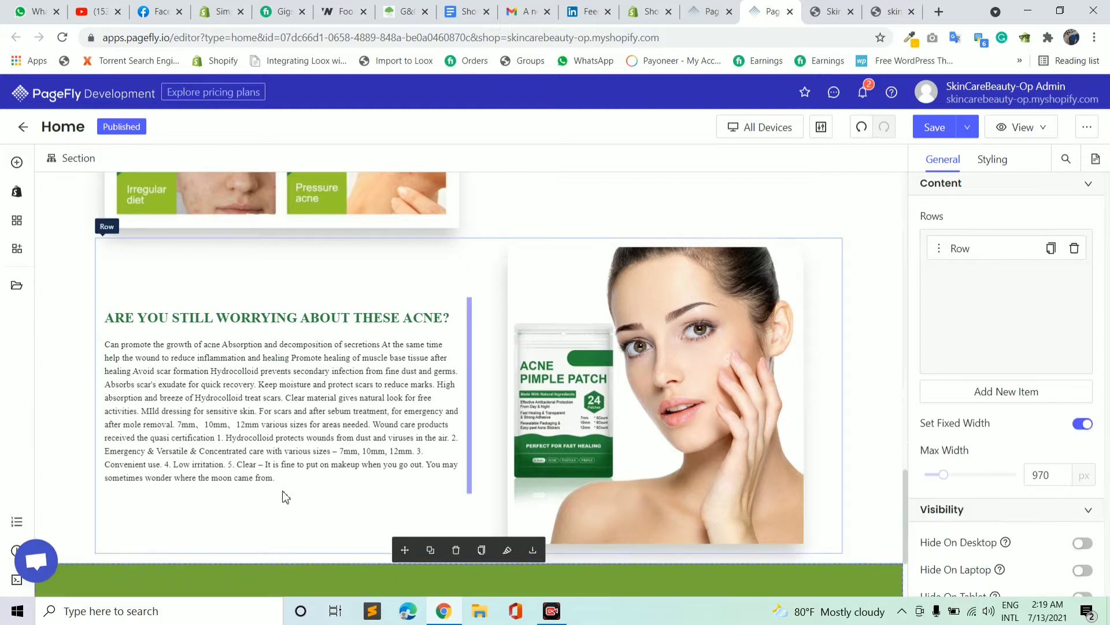
pyautogui.scroll(-3, 227, 478)
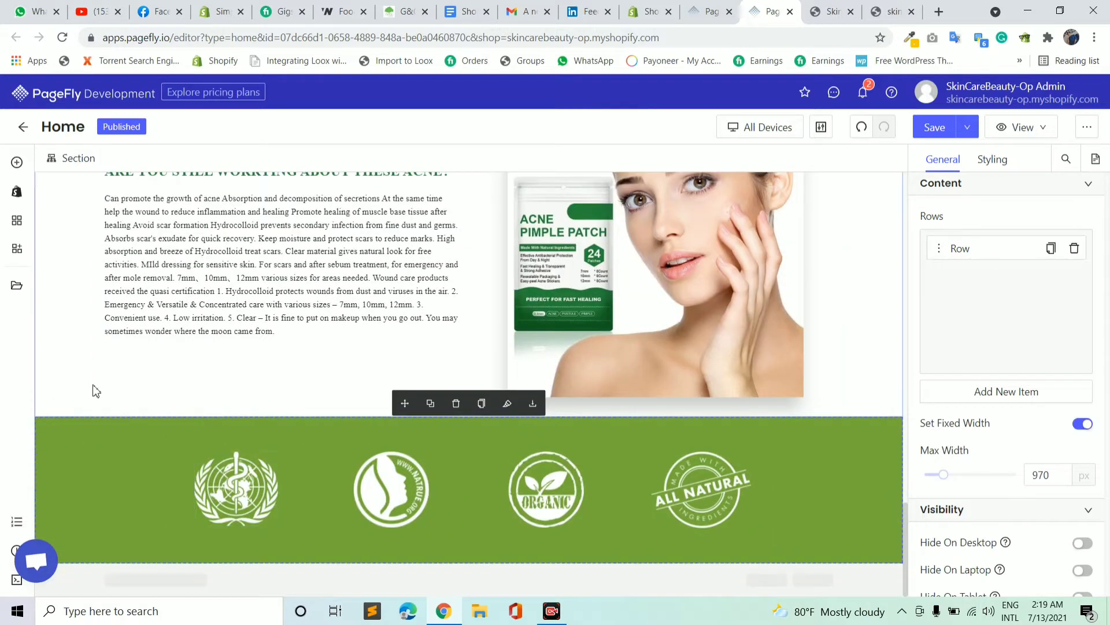
pyautogui.click(66, 351)
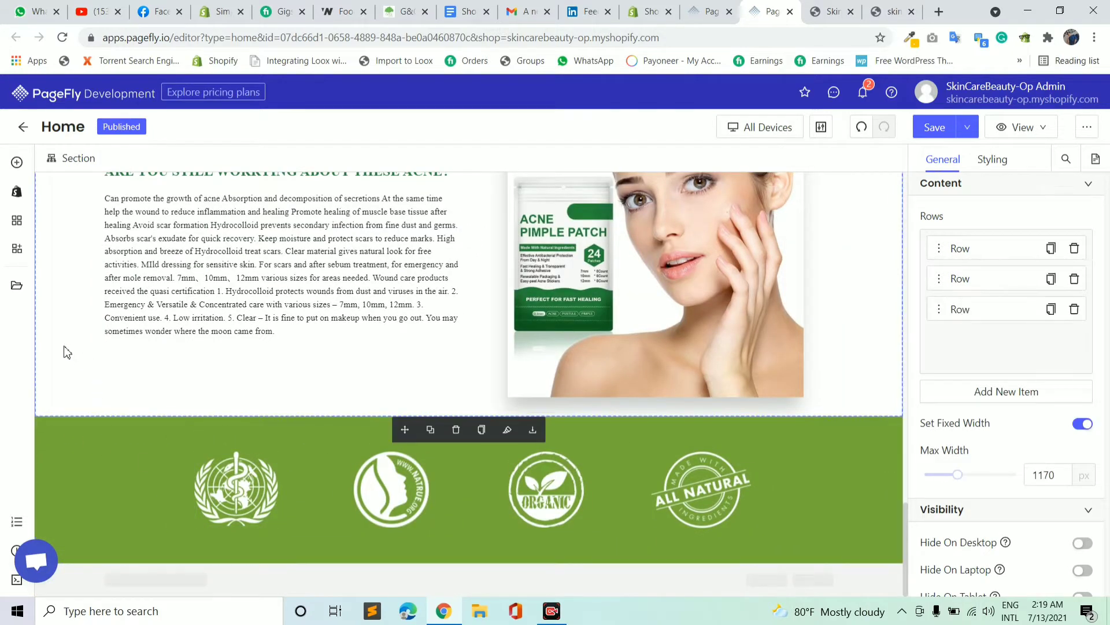
pyautogui.click(50, 425)
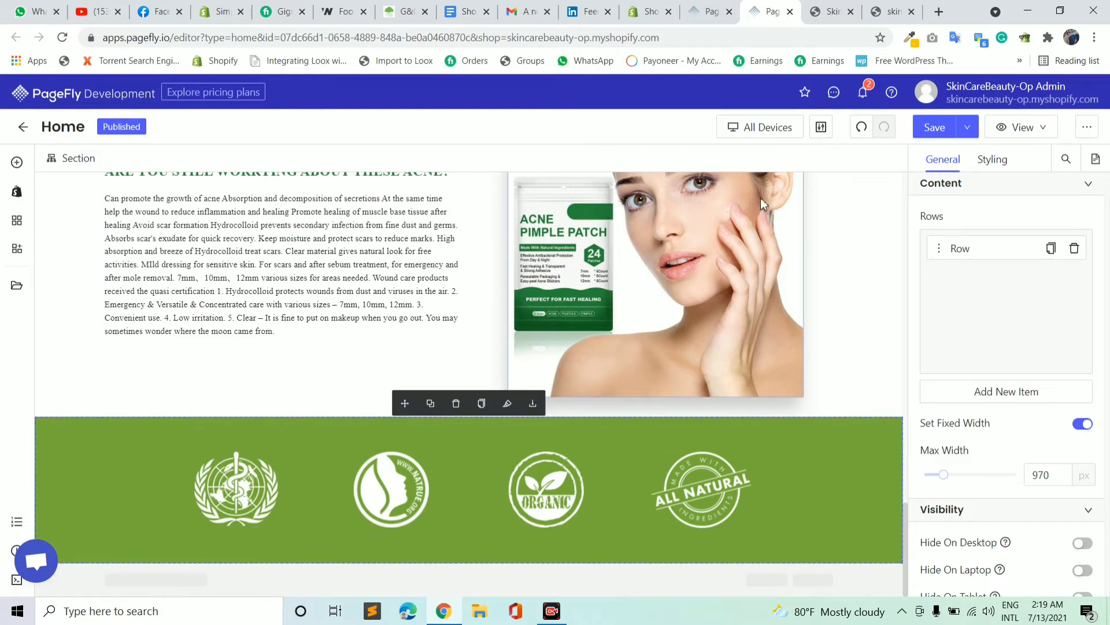
# Copy the background colour value rgb(51, 132, 68) from the green Waterproof/Breathable icon banner section
pyautogui.scroll(10, 761, 198)
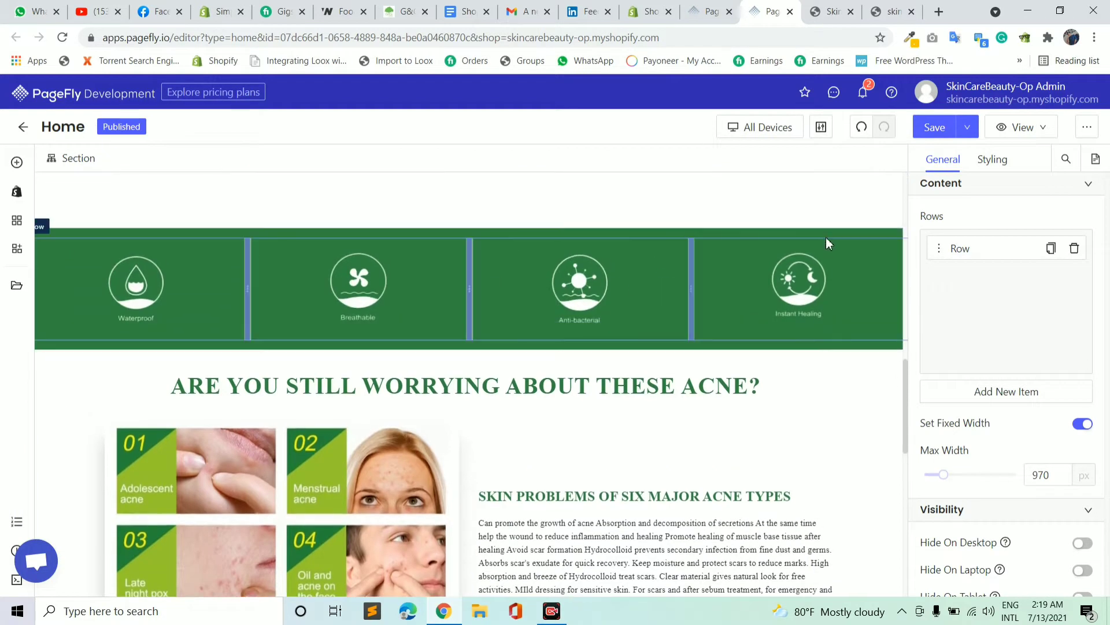
pyautogui.click(826, 237)
pyautogui.click(992, 159)
pyautogui.scroll(-8, 988, 332)
pyautogui.scroll(2, 987, 333)
pyautogui.moveTo(1003, 245); pyautogui.dragTo(977, 243)
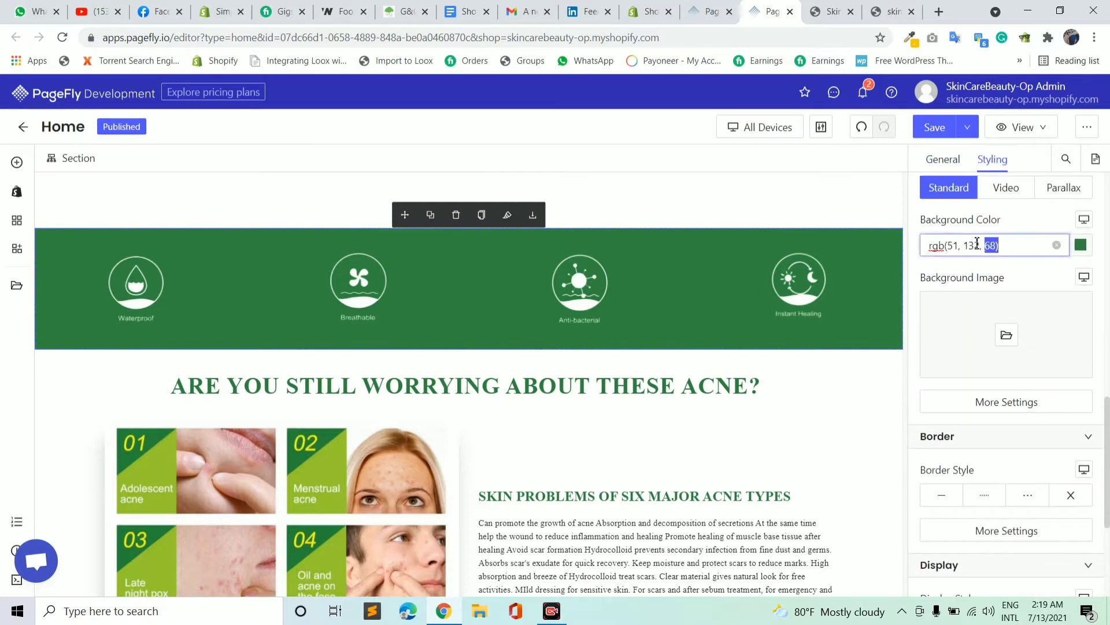
pyautogui.rightClick(947, 240)
pyautogui.click(910, 290)
# Set the client logos section's background colour to rgb(51, 132, 68) and turn off its fixed width
pyautogui.scroll(-5, 351, 412)
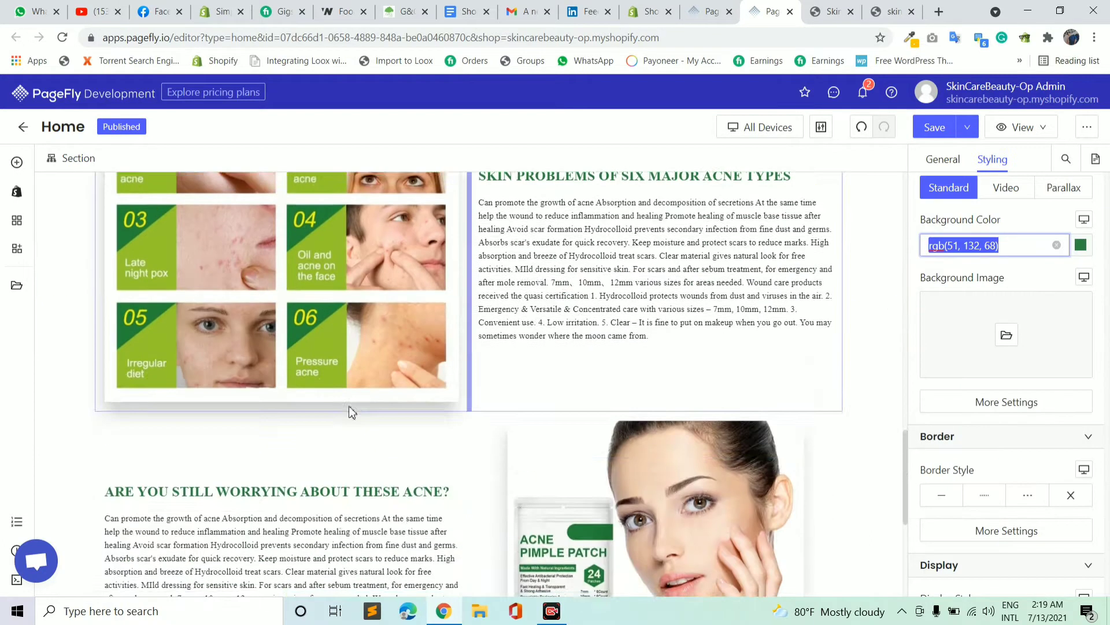
pyautogui.scroll(-5, 351, 412)
pyautogui.click(109, 437)
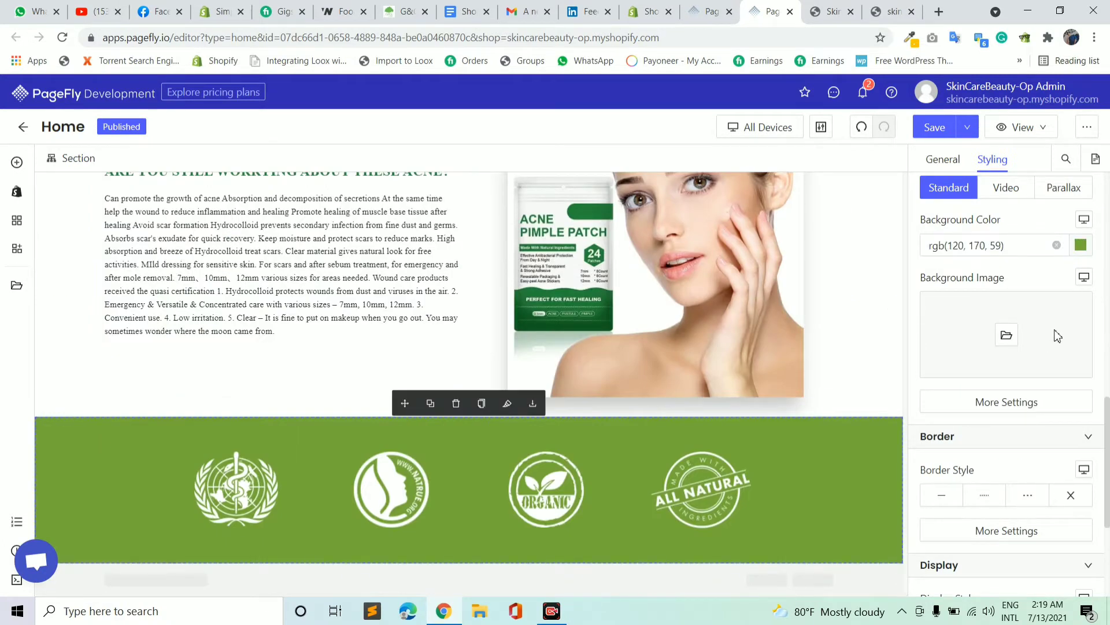
pyautogui.moveTo(1015, 244); pyautogui.dragTo(946, 238)
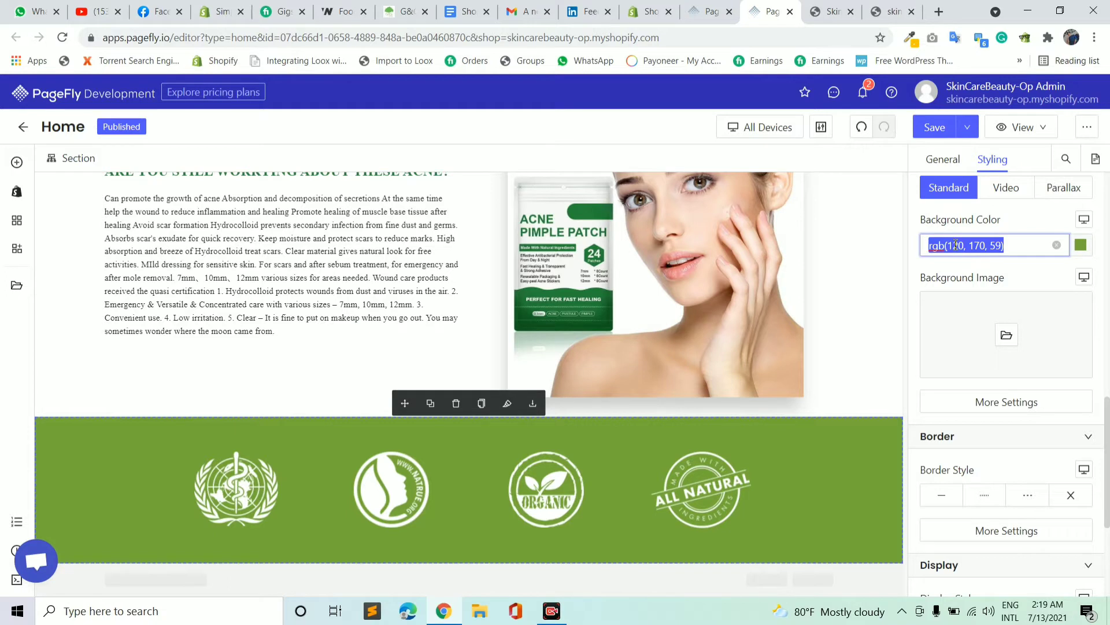
pyautogui.rightClick(955, 244)
pyautogui.click(911, 310)
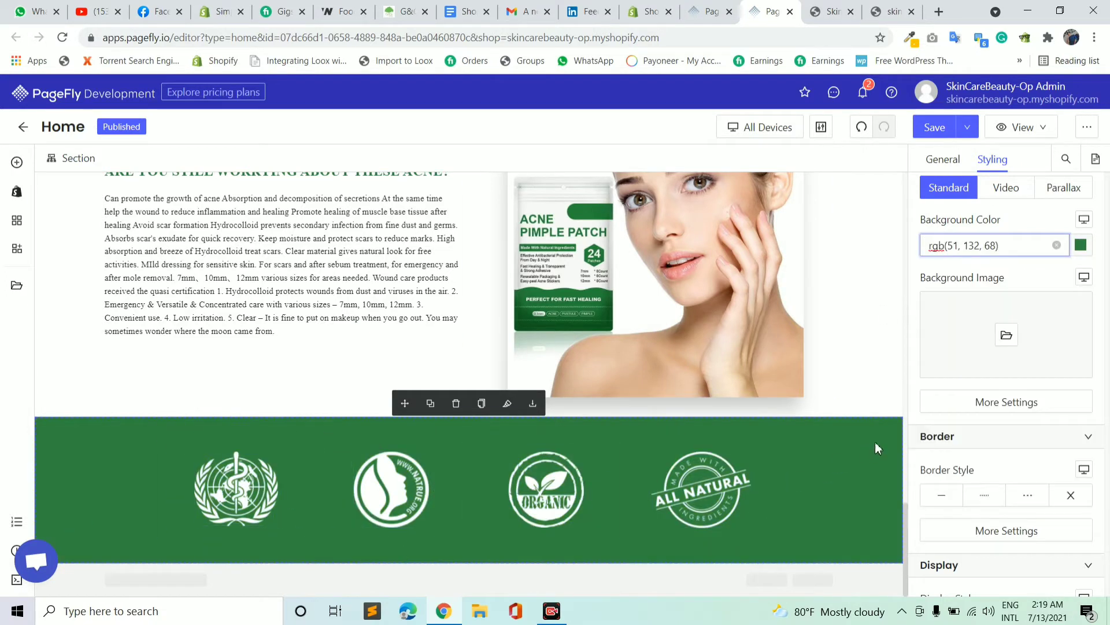
pyautogui.click(963, 160)
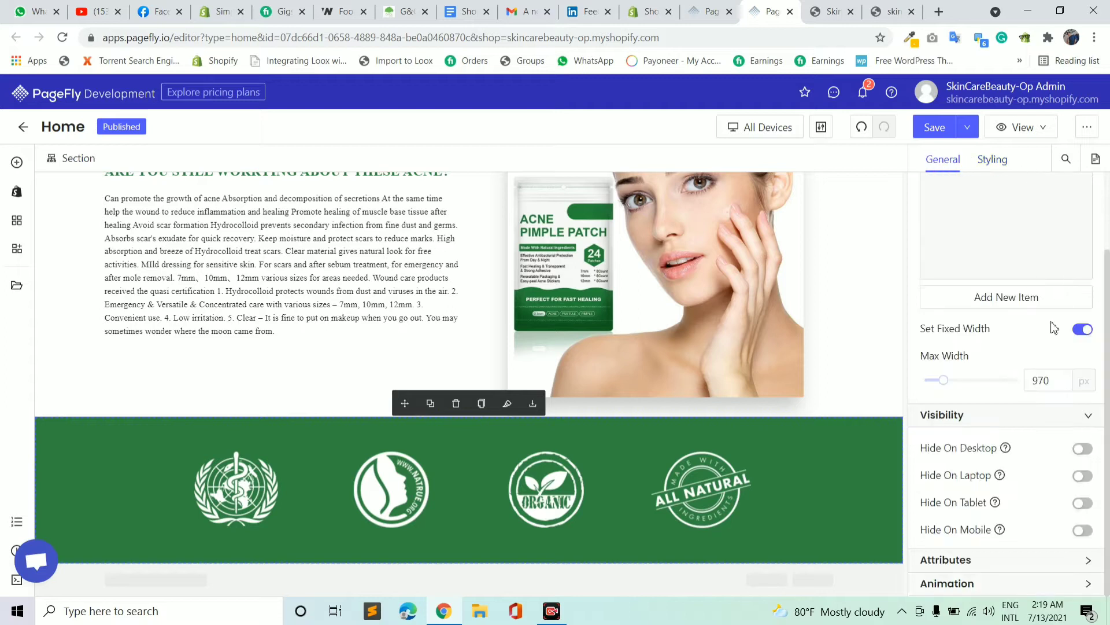
pyautogui.click(1084, 330)
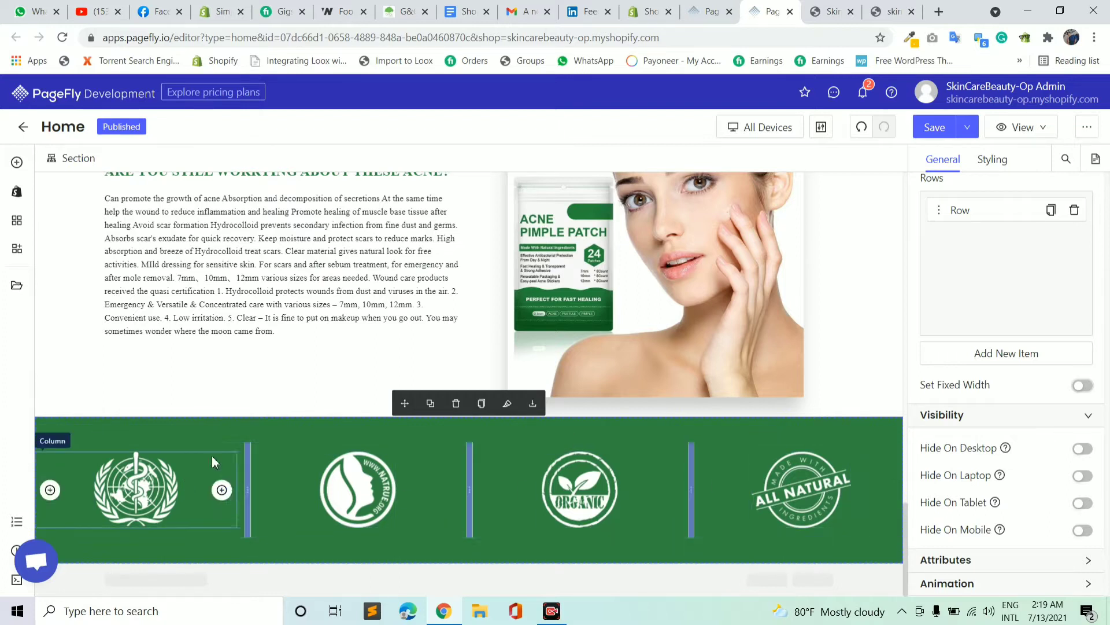
# Inspect the reference storefront's certification logo images in the browser developer tools at a 1440 px viewport, and return to the PageFly editor
pyautogui.click(873, 8)
pyautogui.scroll(-6, 434, 388)
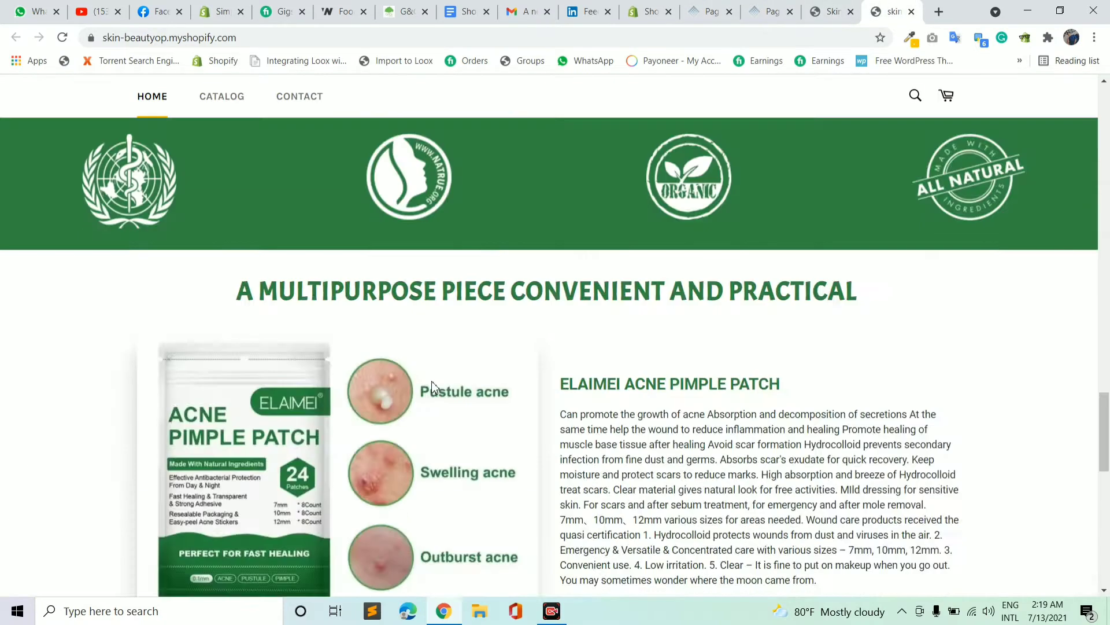
pyautogui.scroll(3, 434, 388)
pyautogui.rightClick(310, 379)
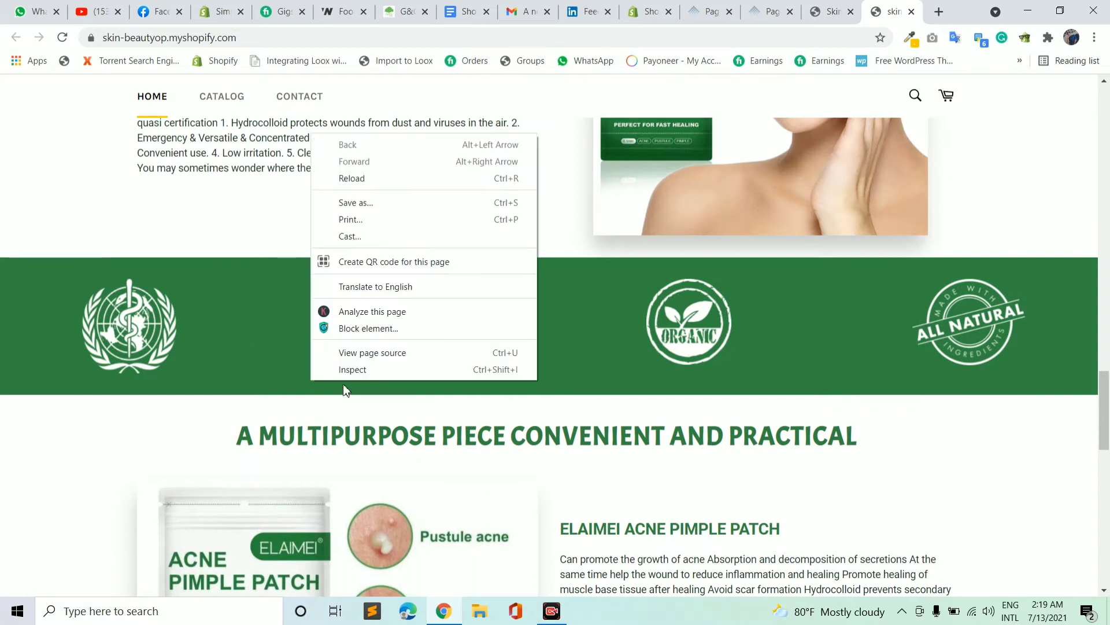
pyautogui.click(360, 366)
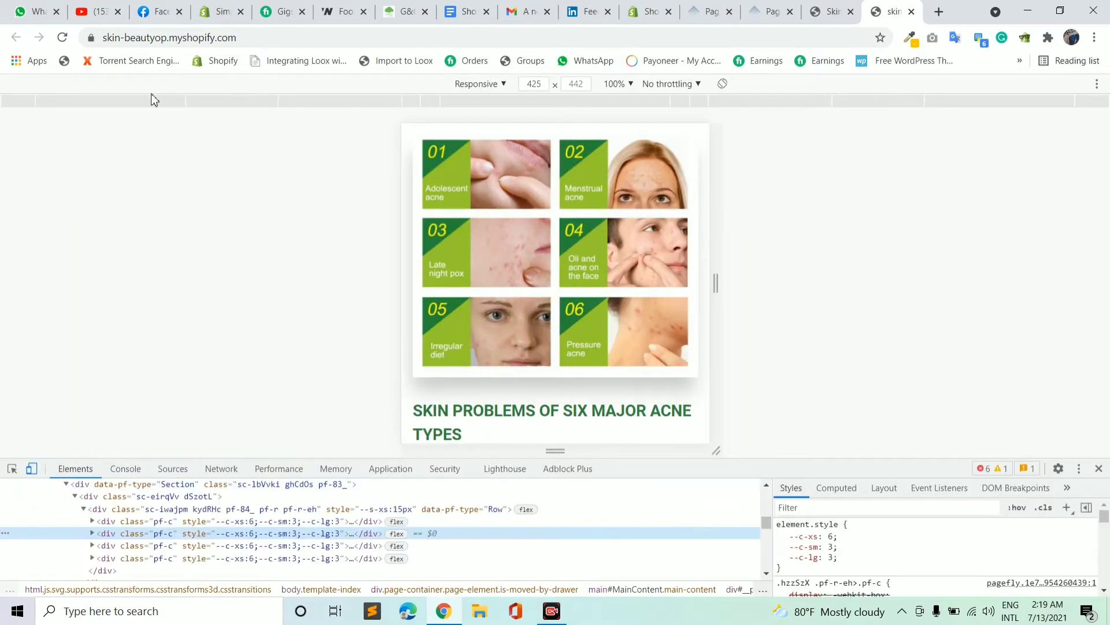
pyautogui.click(154, 100)
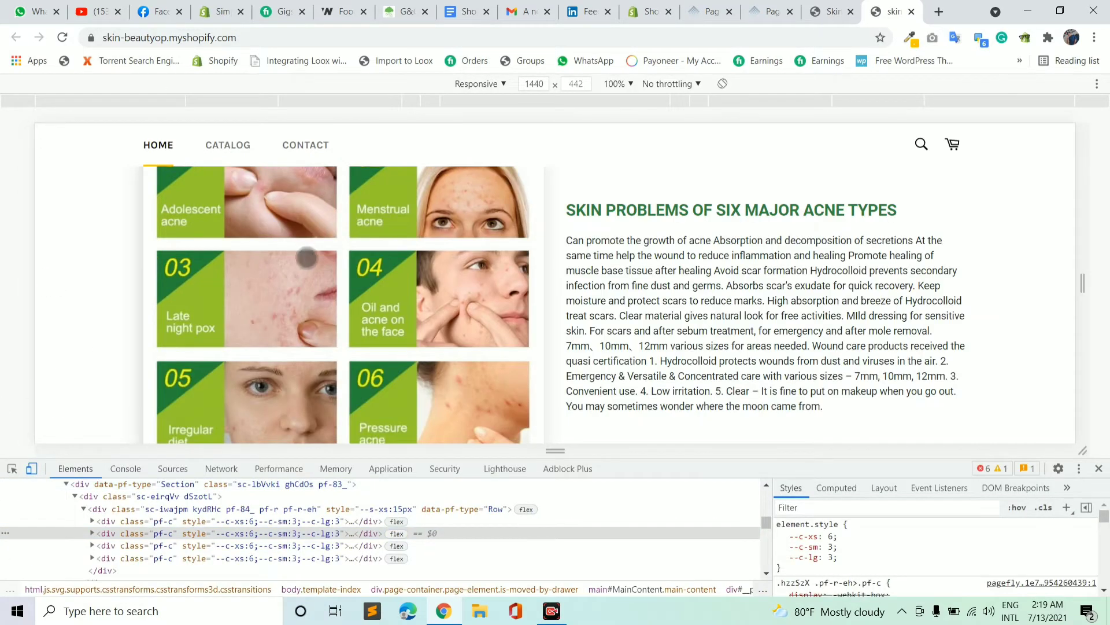
pyautogui.scroll(6, 307, 257)
pyautogui.click(12, 469)
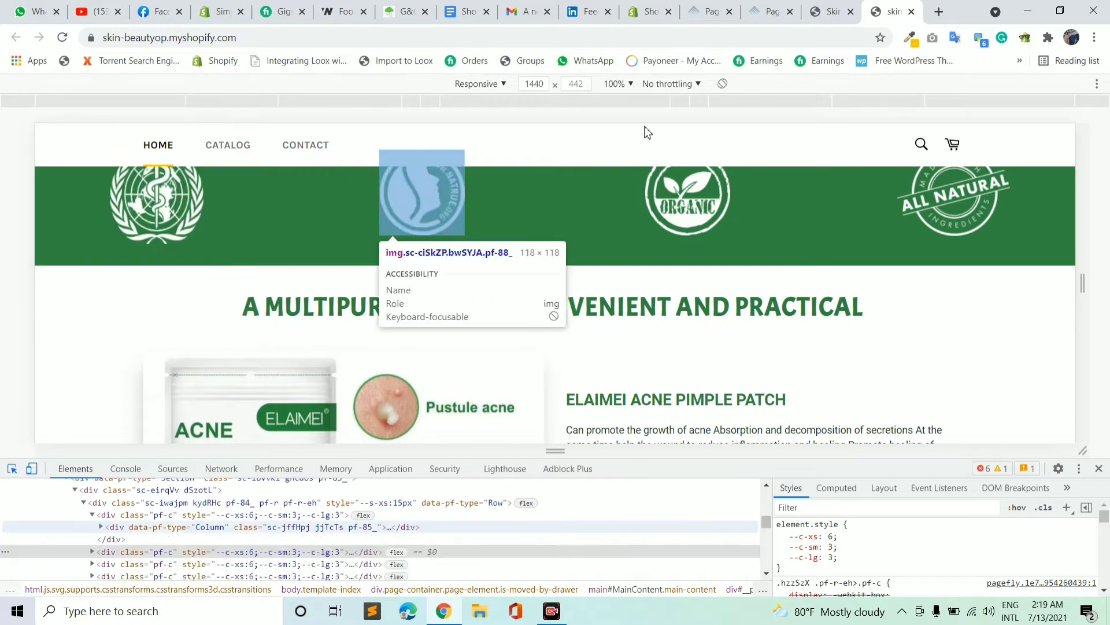
pyautogui.click(755, 6)
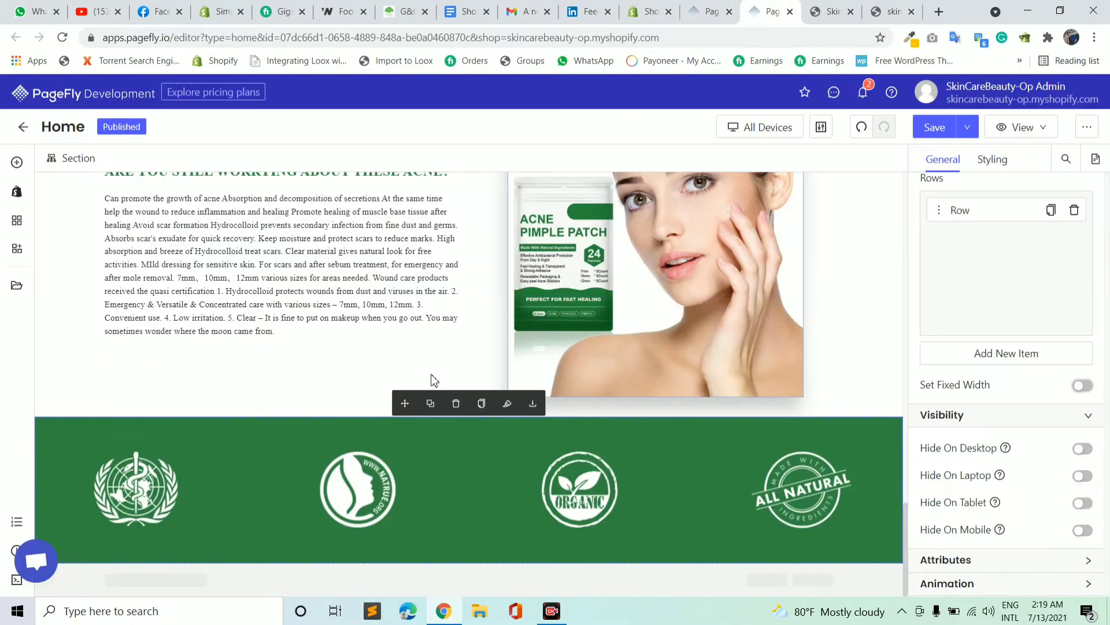
# Set the medical laurel-wreath logo in the green banner to a custom size of 130 px wide and 130 px high
pyautogui.click(172, 472)
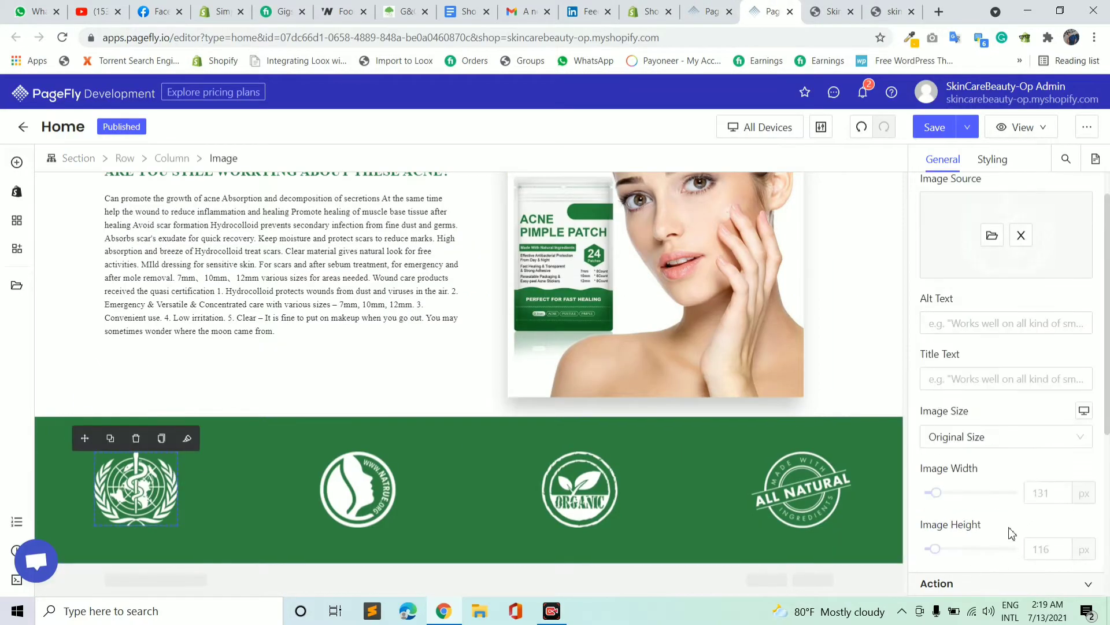
pyautogui.write('130')
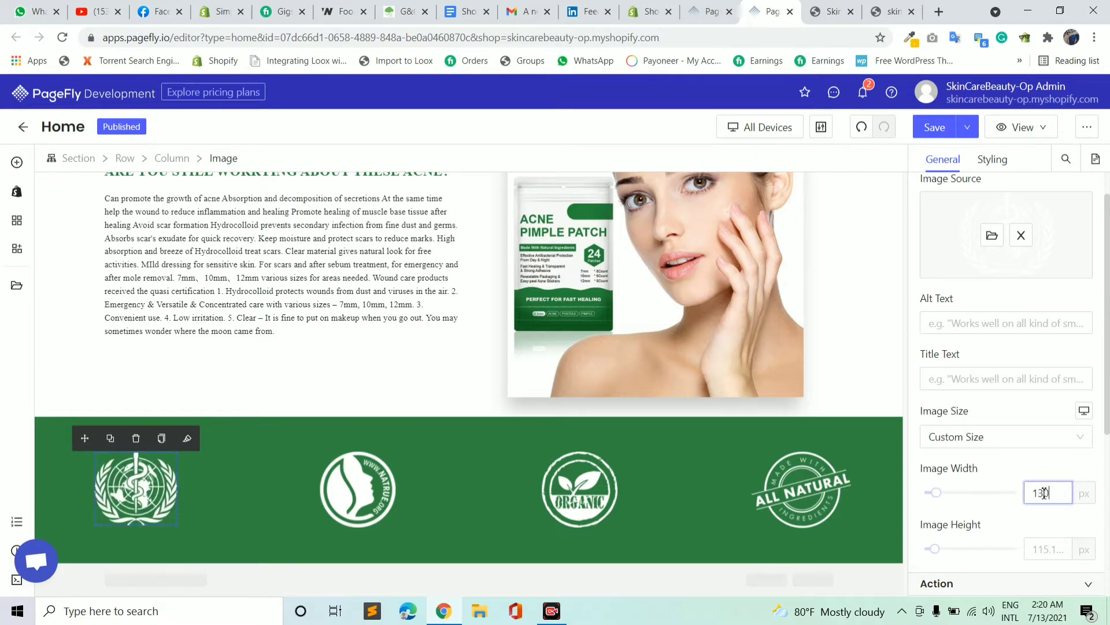
pyautogui.write('130')
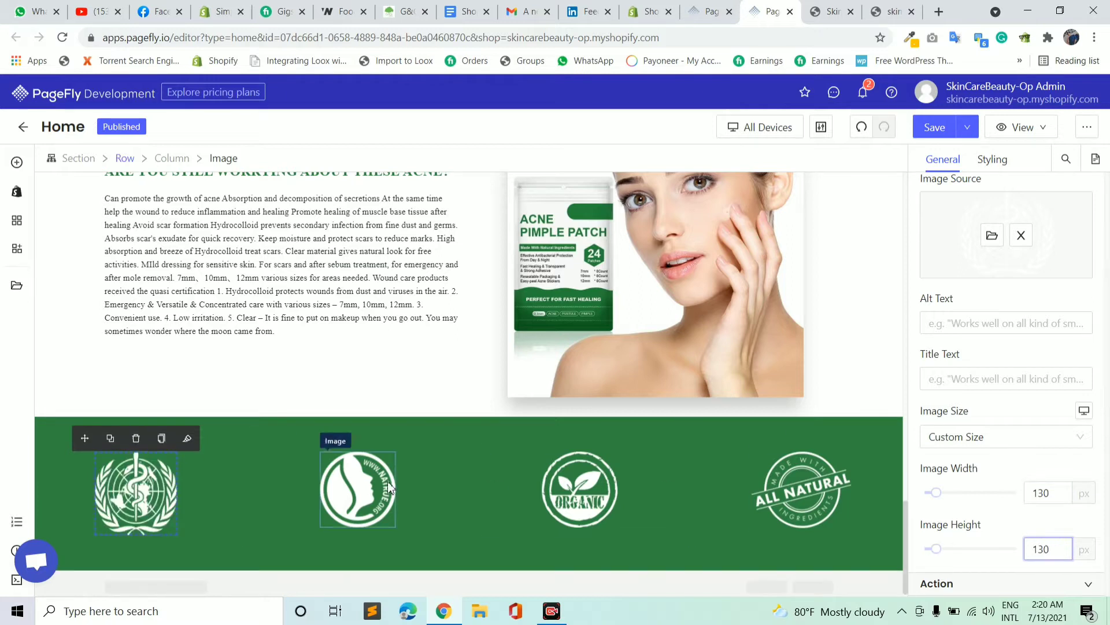
# Set the custom image width of the NATRUE and Organic logos to 130 px
pyautogui.click(357, 489)
pyautogui.write('130')
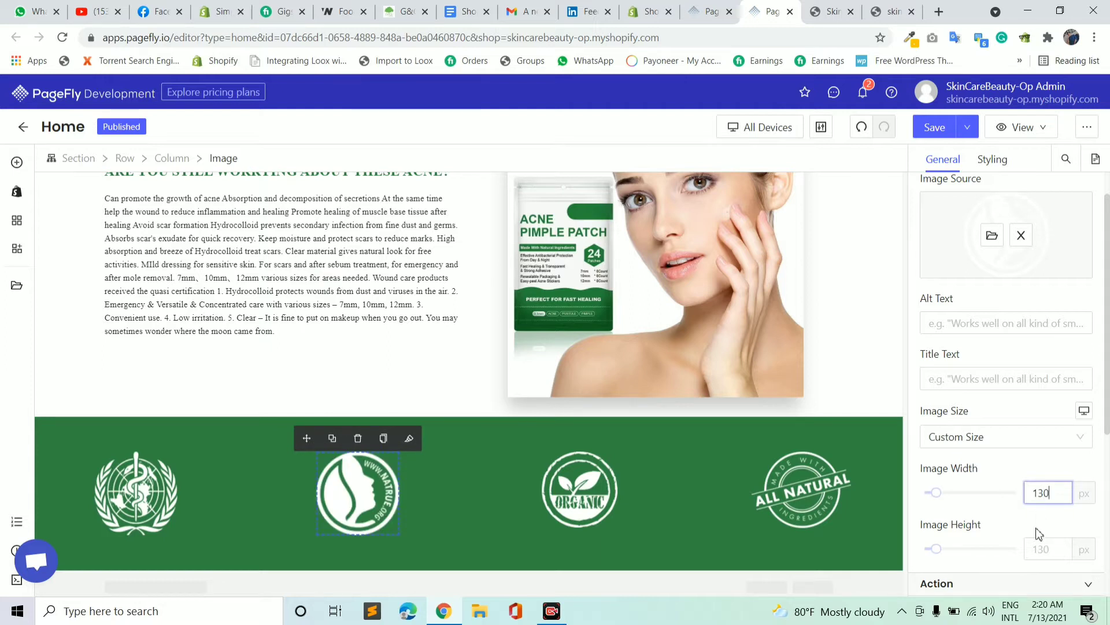
pyautogui.click(581, 506)
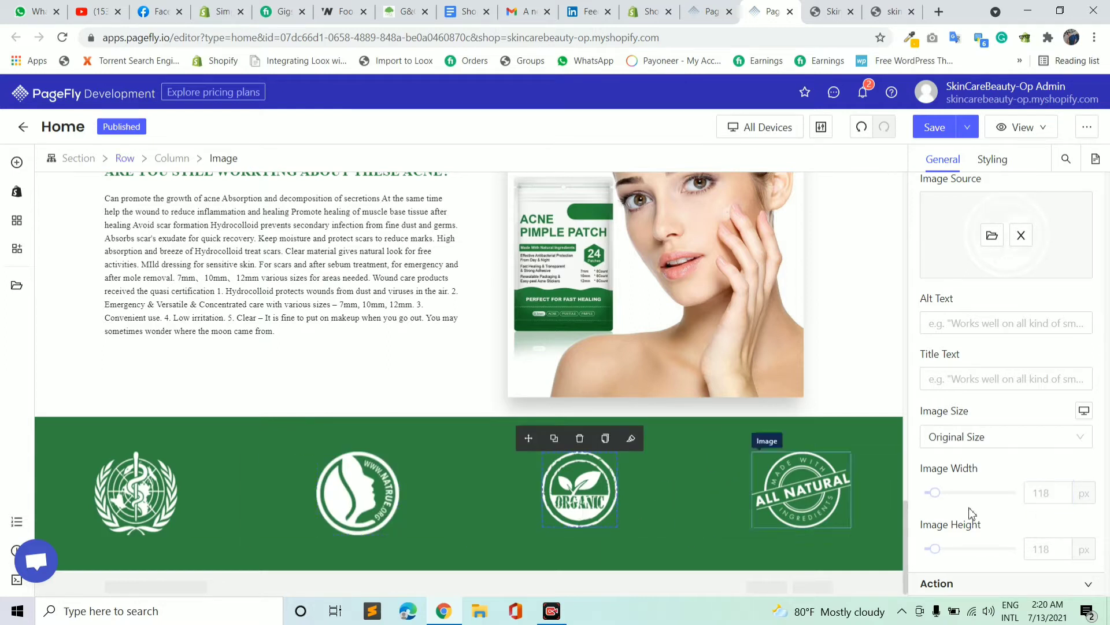
pyautogui.write('130')
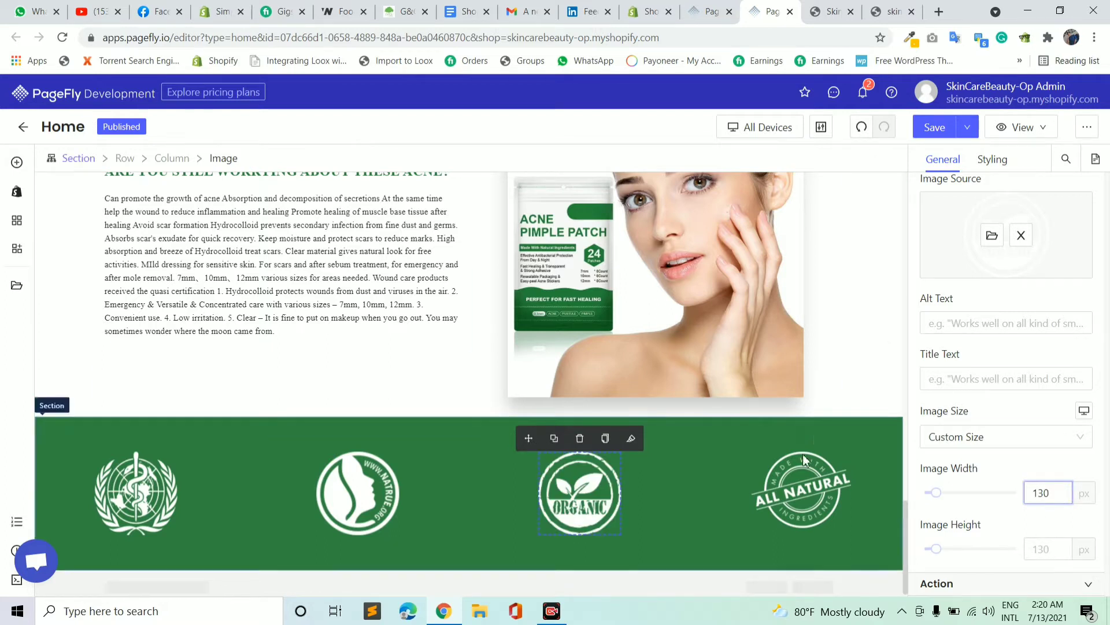
# Try a custom size of 130 px wide and 130 px high on the All Natural logo
pyautogui.click(802, 480)
pyautogui.write('130')
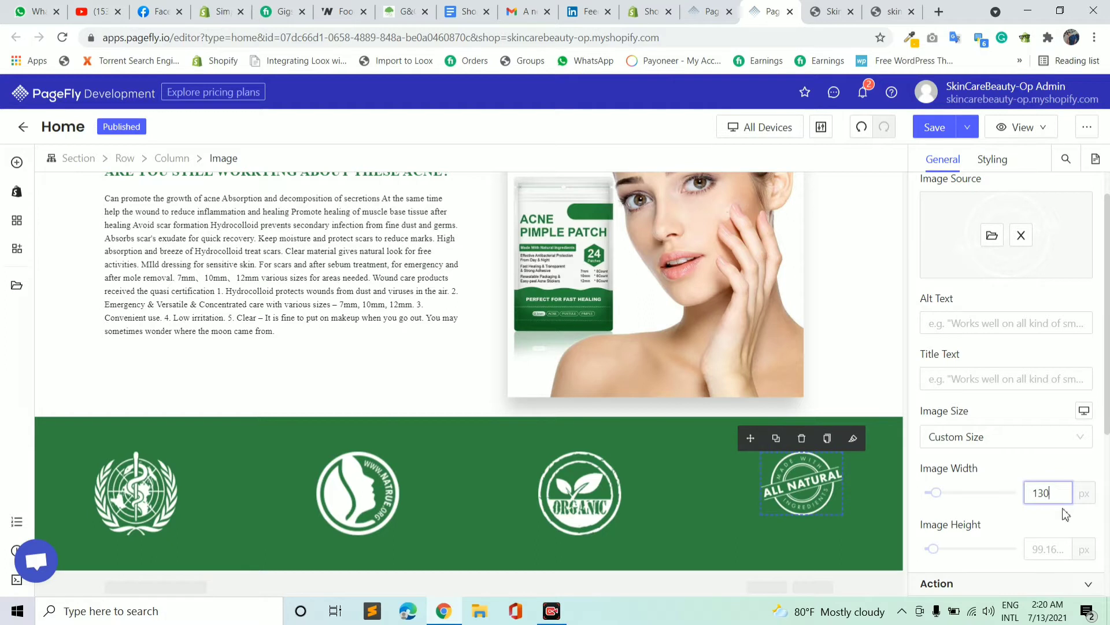
pyautogui.write('130')
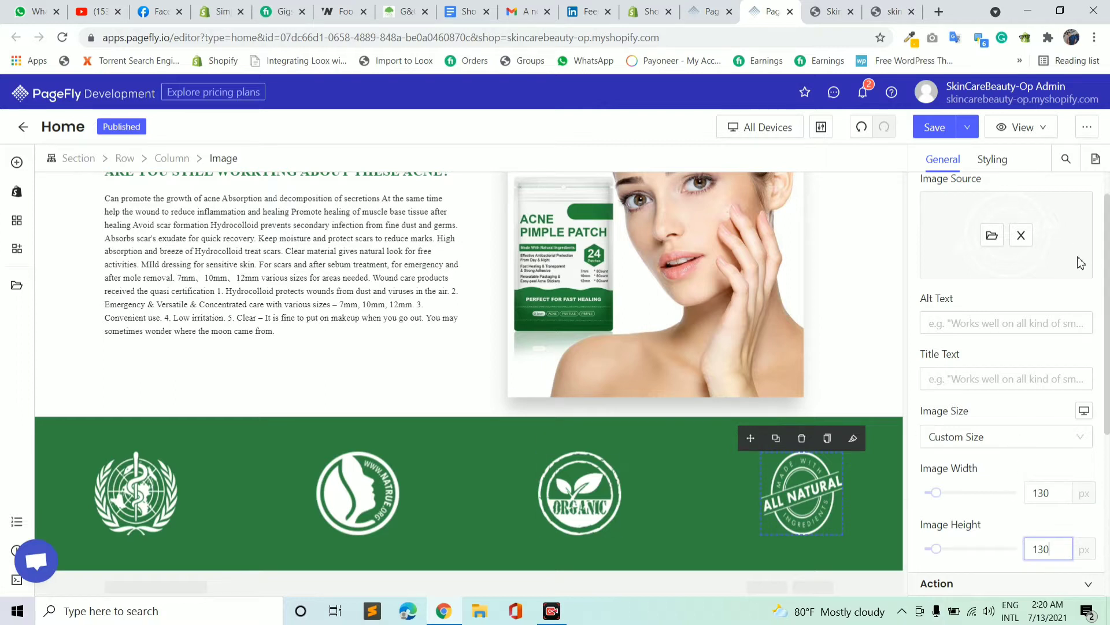
pyautogui.click(815, 499)
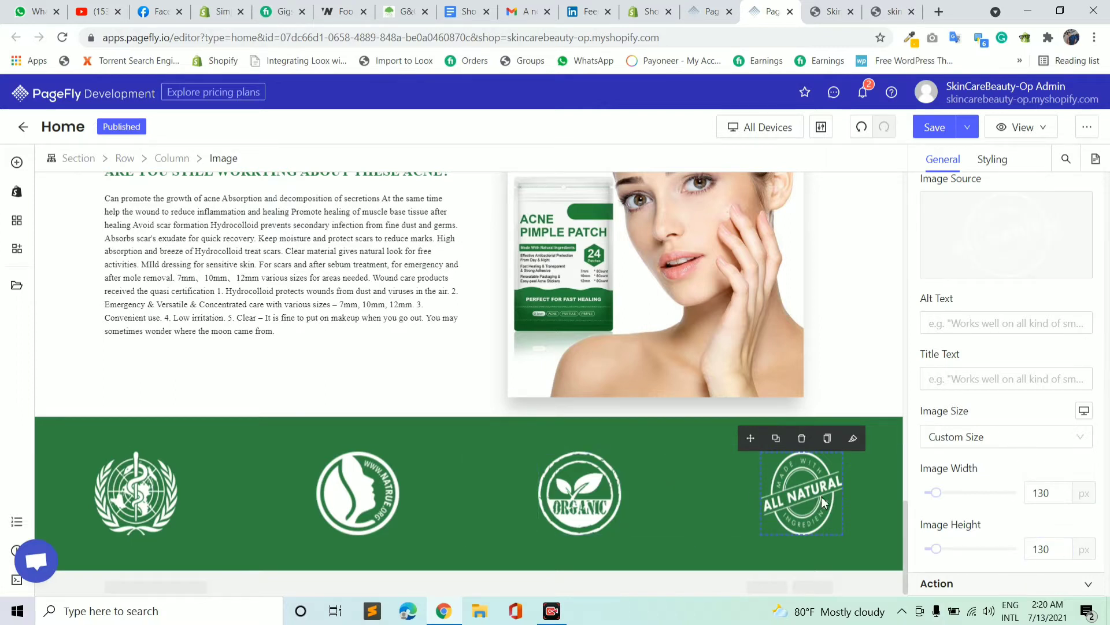
pyautogui.click(644, 474)
pyautogui.click(769, 501)
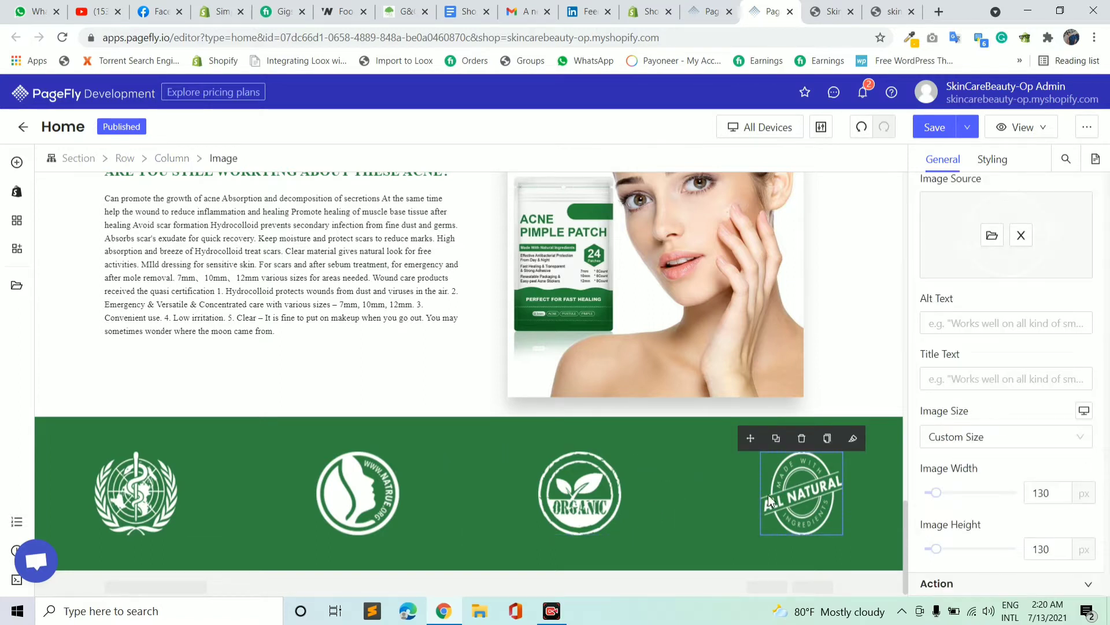
# Inspect the certification logo banner on the reference storefront with the browser's element picker, and return to the PageFly editor
pyautogui.click(905, 7)
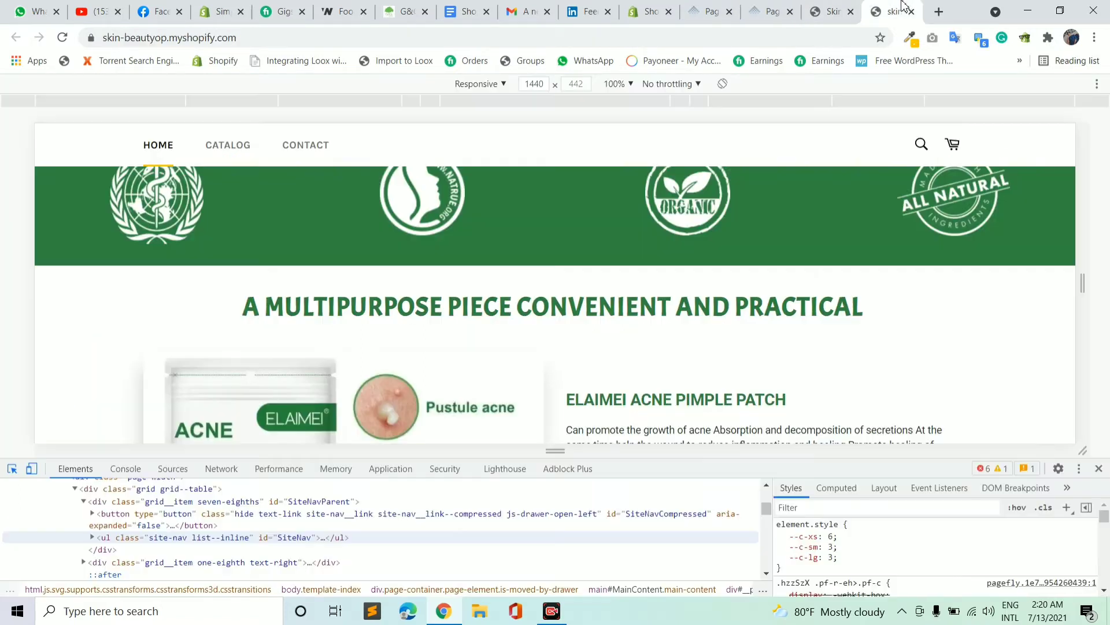
pyautogui.click(12, 468)
pyautogui.scroll(1, 12, 428)
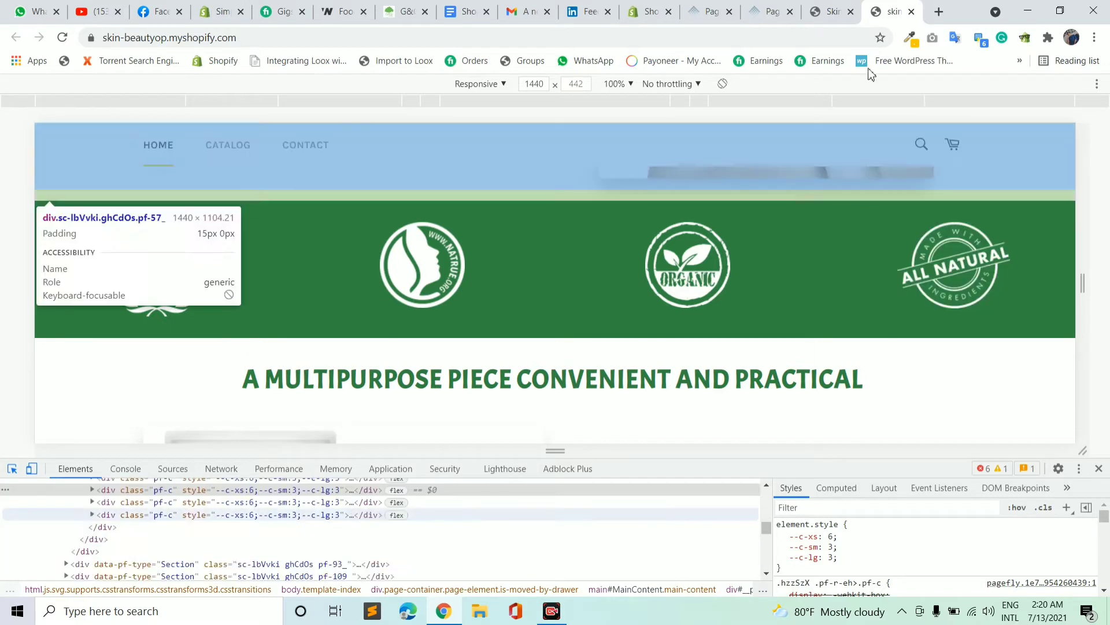
pyautogui.click(770, 12)
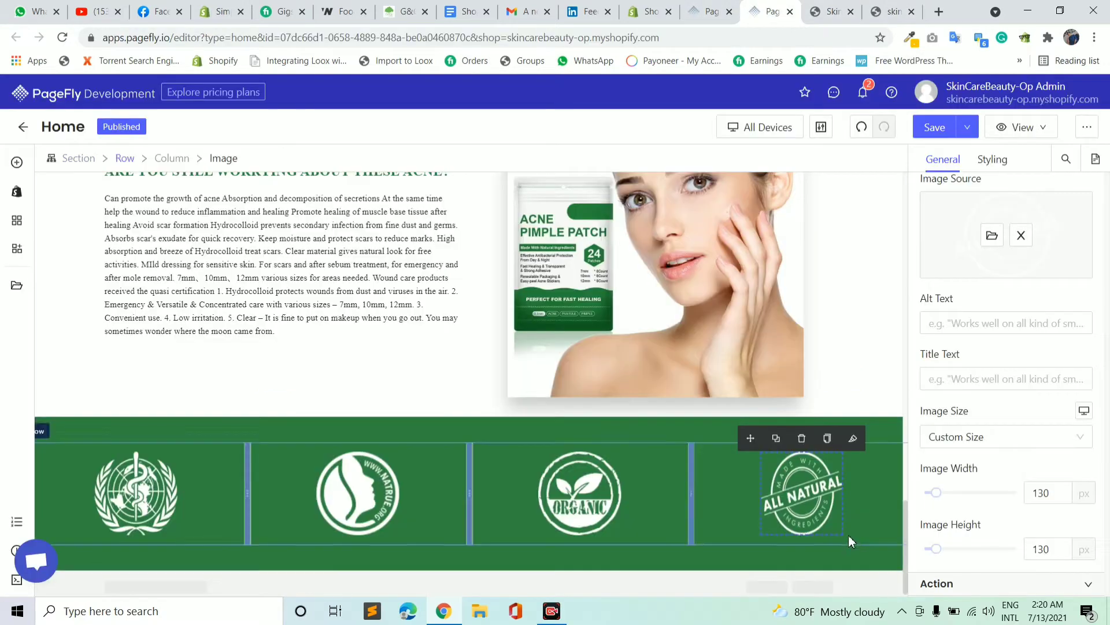
# Clear the All Natural logo's custom width and height to restore its original 156 × 119 px size
pyautogui.press('BackSpace')
pyautogui.press('BackSpace')
pyautogui.press('BackSpace')
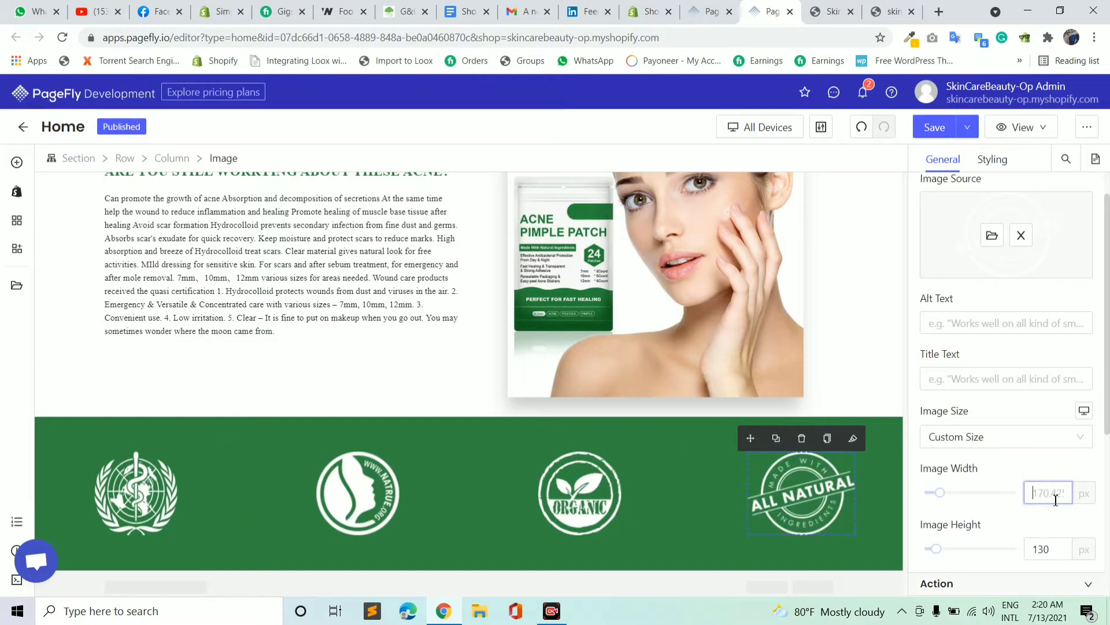
pyautogui.click(1055, 546)
pyautogui.press('BackSpace')
pyautogui.press('BackSpace')
pyautogui.press('BackSpace')
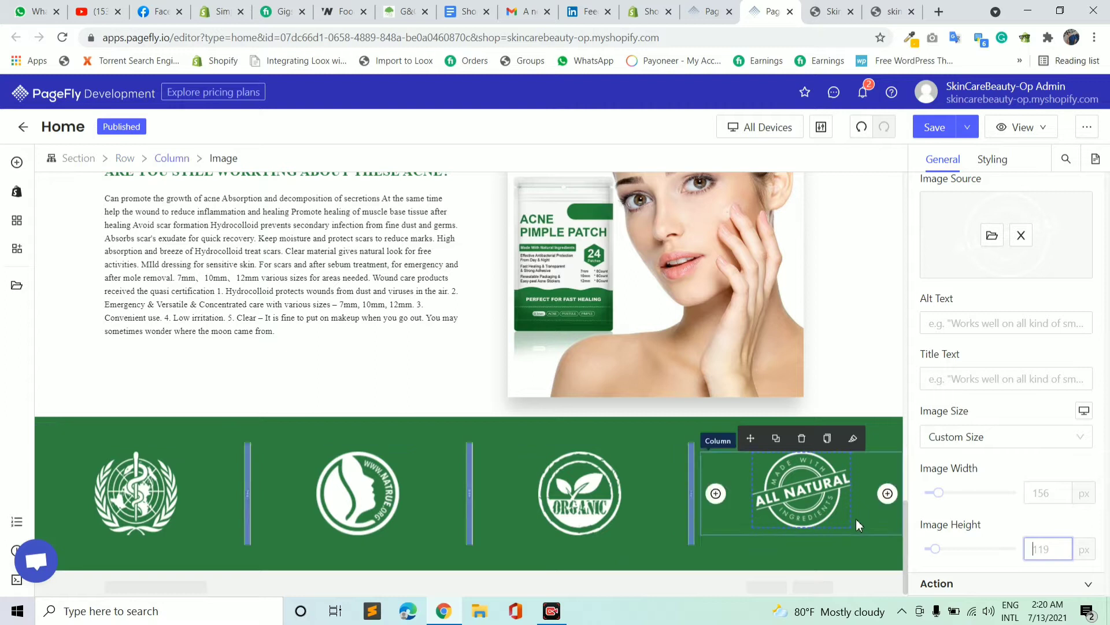
# Check the NATRUE logo's size on the reference storefront, then clear the custom widths of the NATRUE and Organic logos in PageFly
pyautogui.click(895, 5)
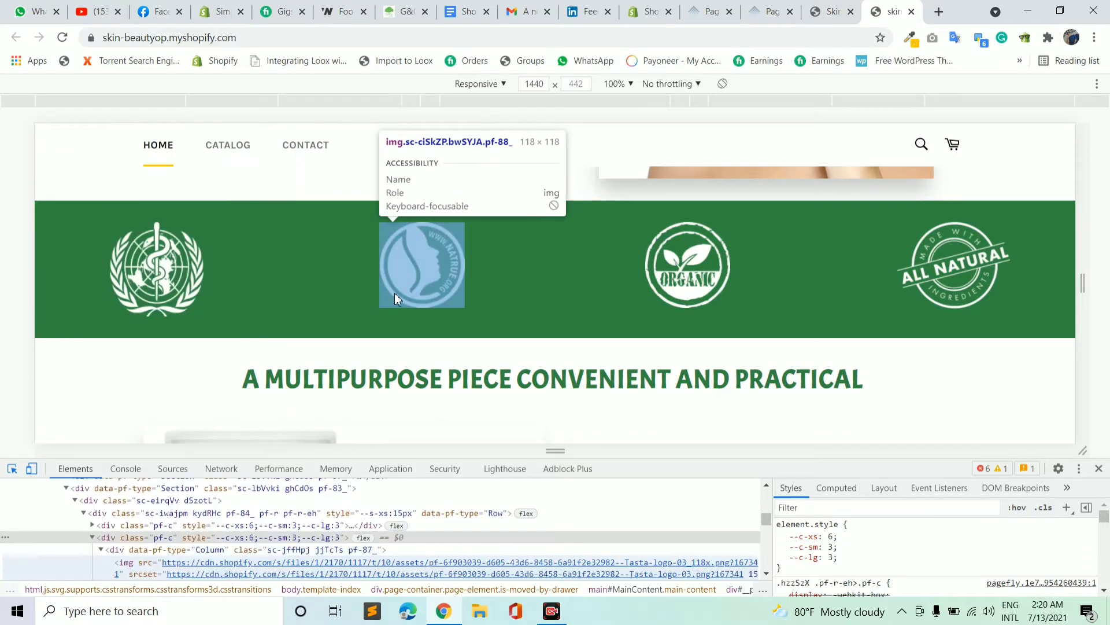
pyautogui.click(770, 11)
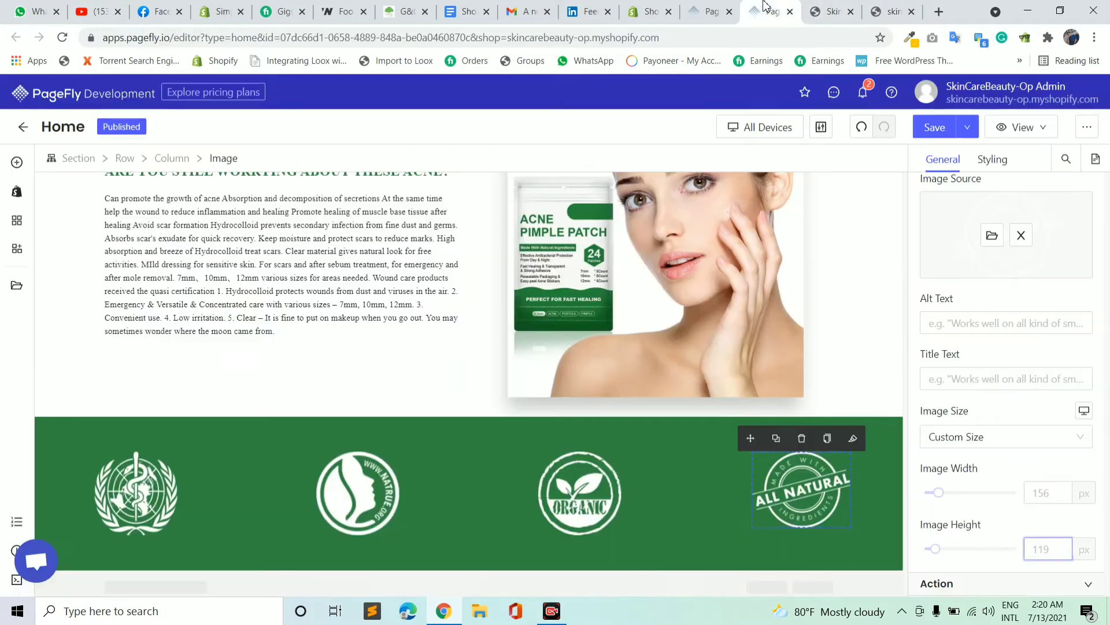
pyautogui.click(378, 513)
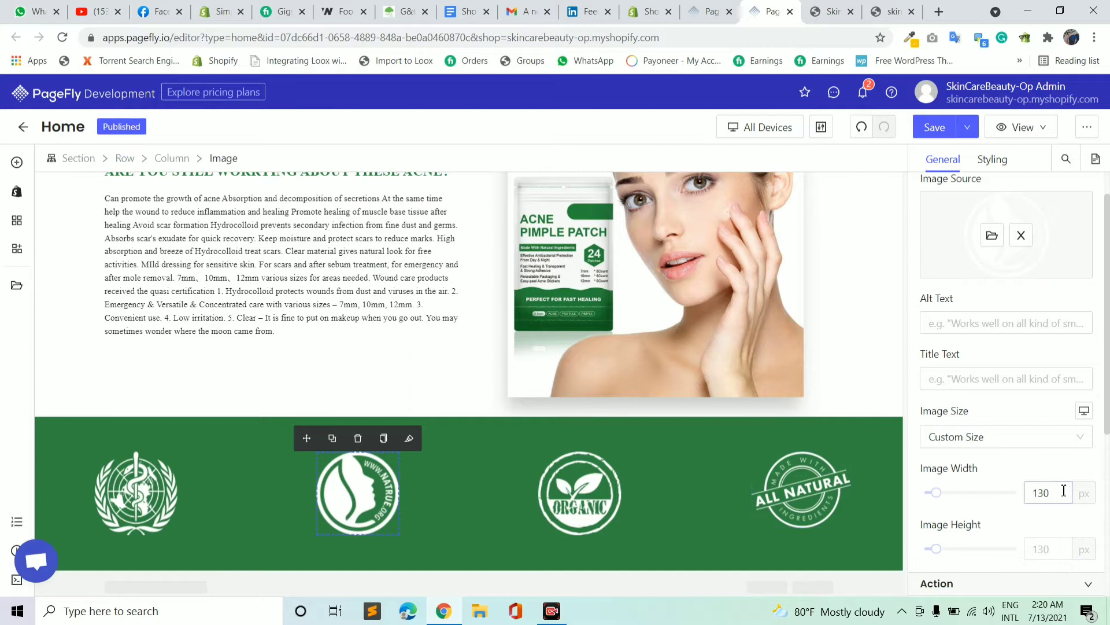
pyautogui.click(580, 492)
pyautogui.click(1063, 495)
pyautogui.press('BackSpace')
pyautogui.press('BackSpace')
pyautogui.press('BackSpace')
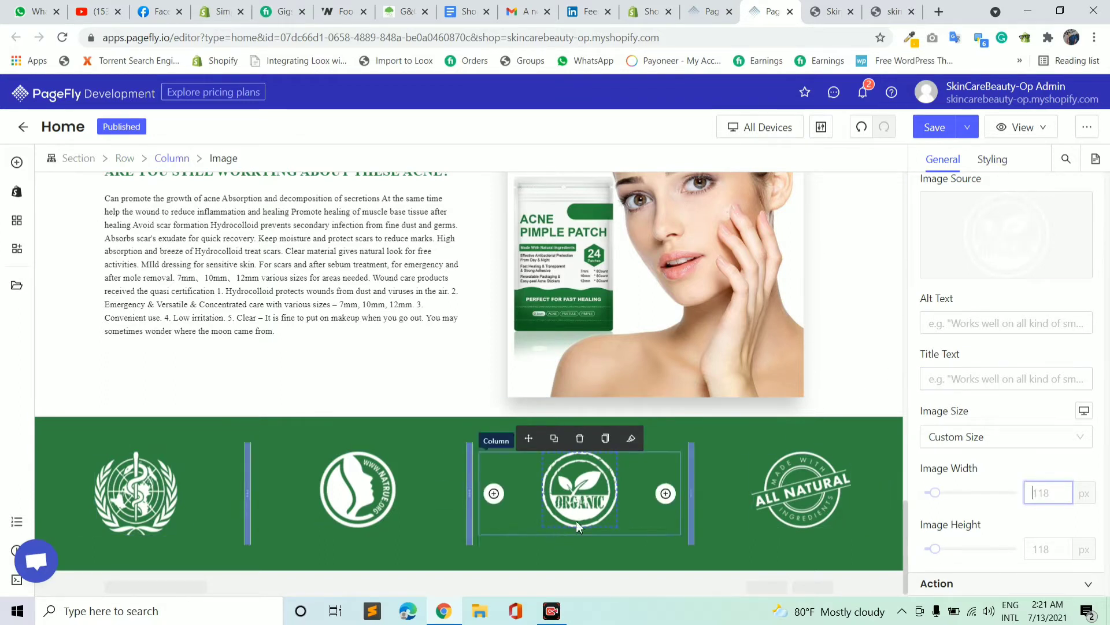
# Clear the green logo section's custom top and bottom padding to restore the default 15 px
pyautogui.click(703, 444)
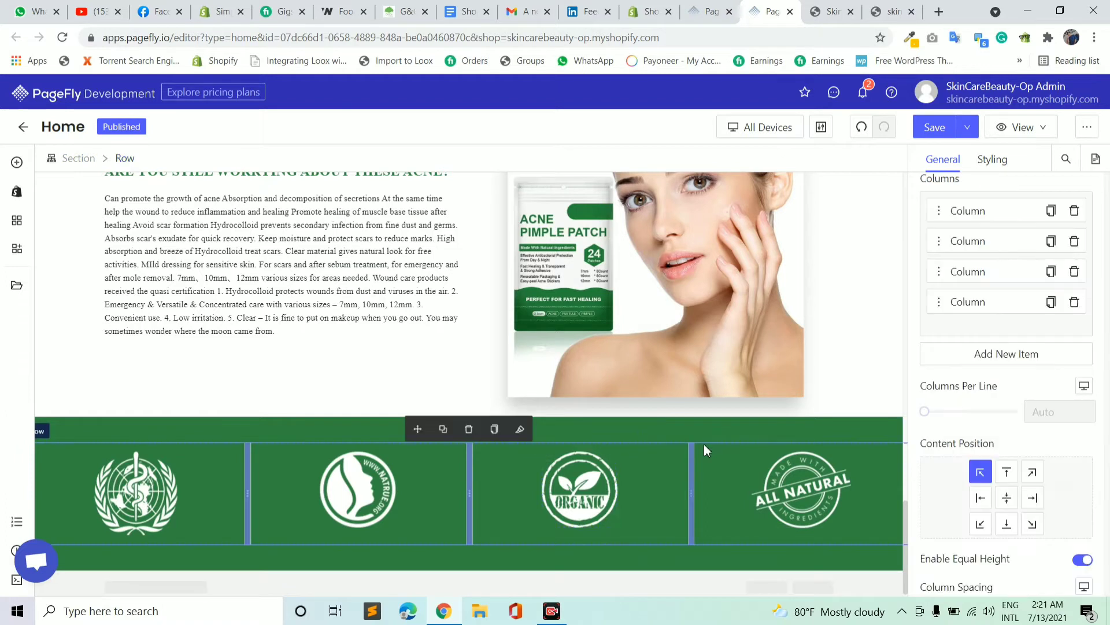
pyautogui.click(992, 165)
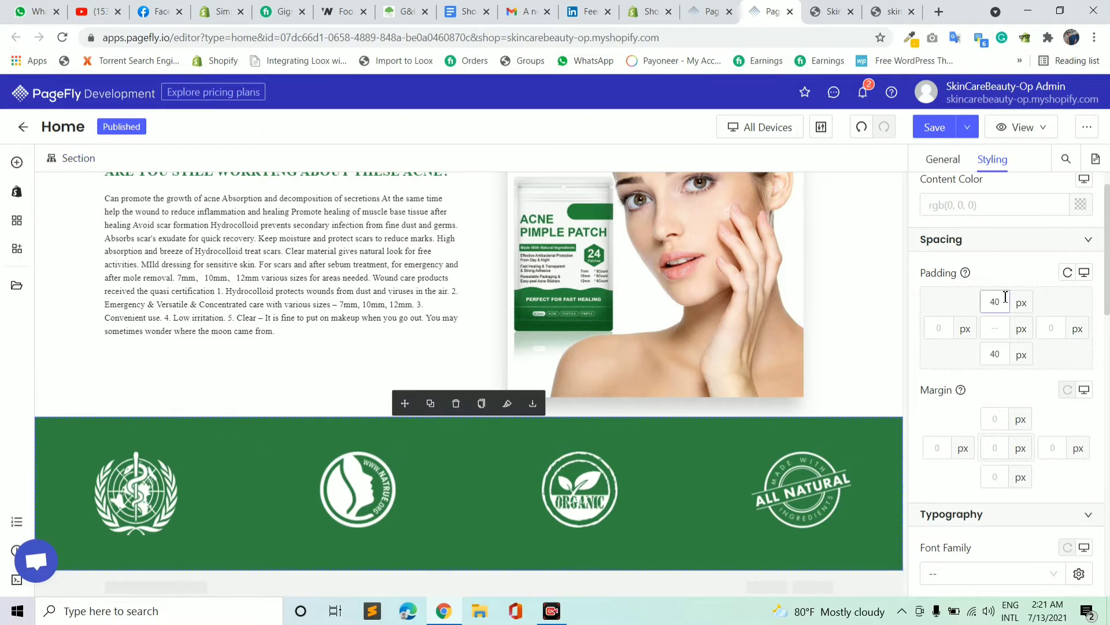
pyautogui.press('BackSpace')
pyautogui.press('BackSpace')
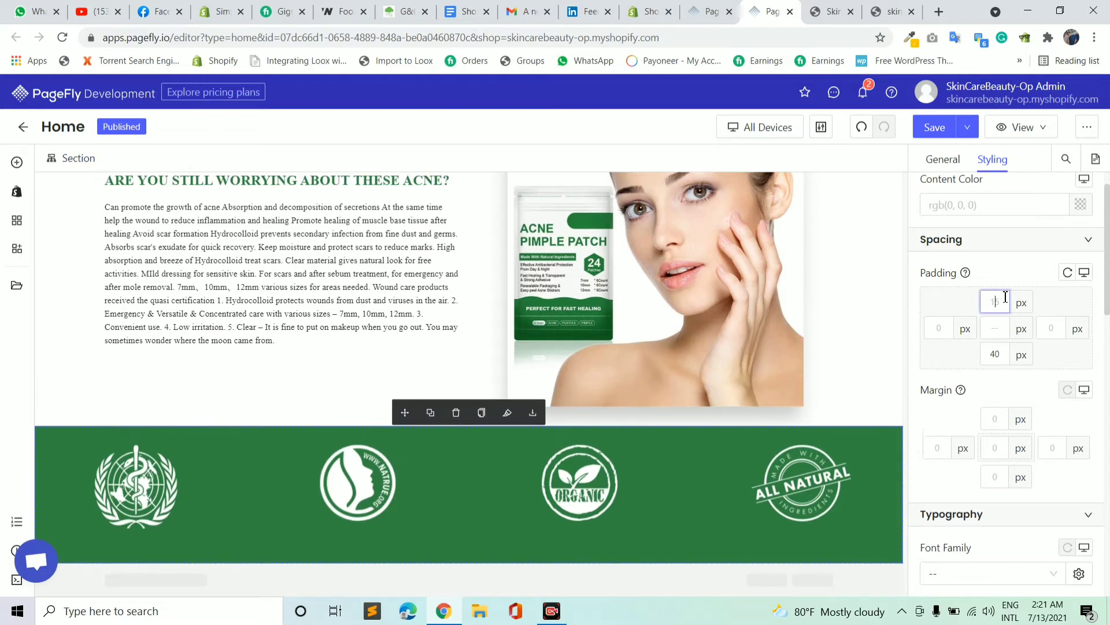
pyautogui.press('BackSpace')
pyautogui.press('BackSpace')
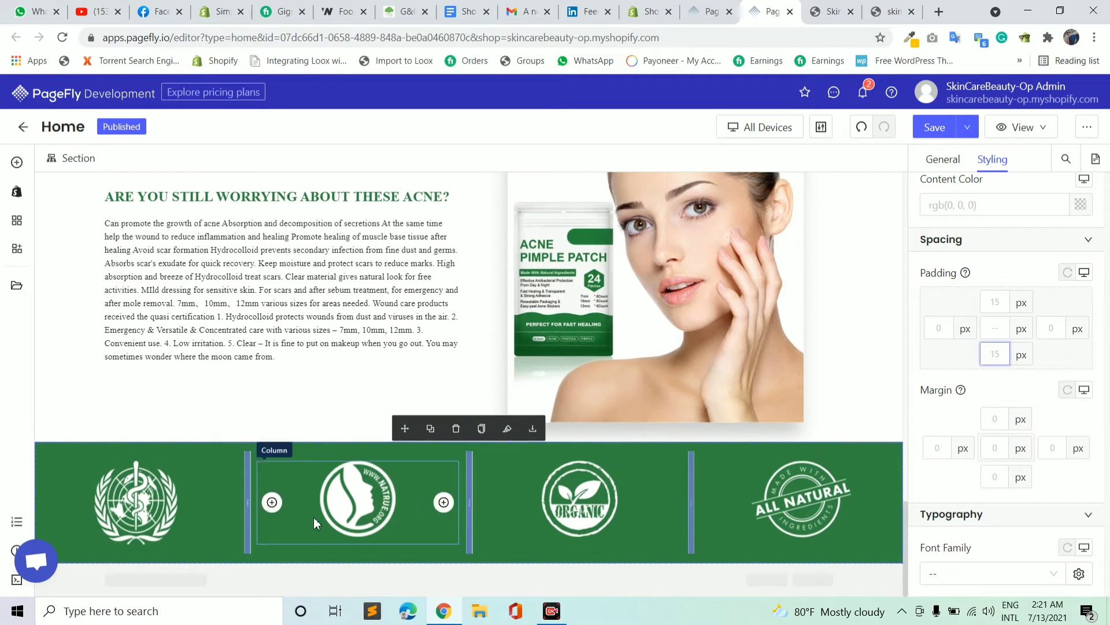
# Compare the logo section with the Waterproof/Breathable icon banner, and save and publish the home page
pyautogui.scroll(5, 647, 337)
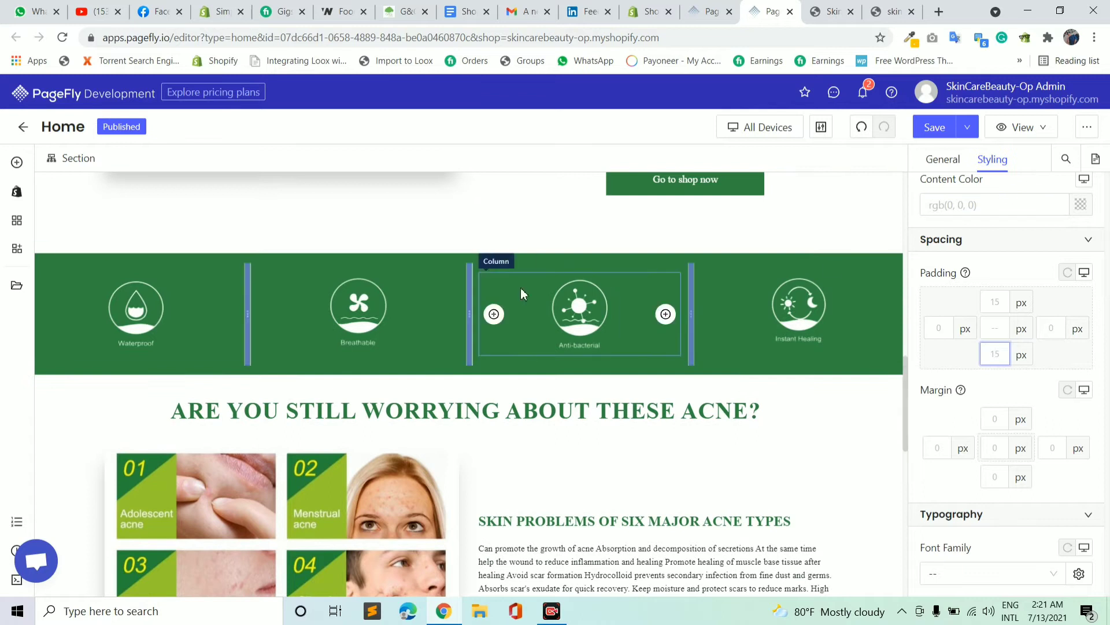
pyautogui.scroll(-5, 538, 283)
pyautogui.click(967, 128)
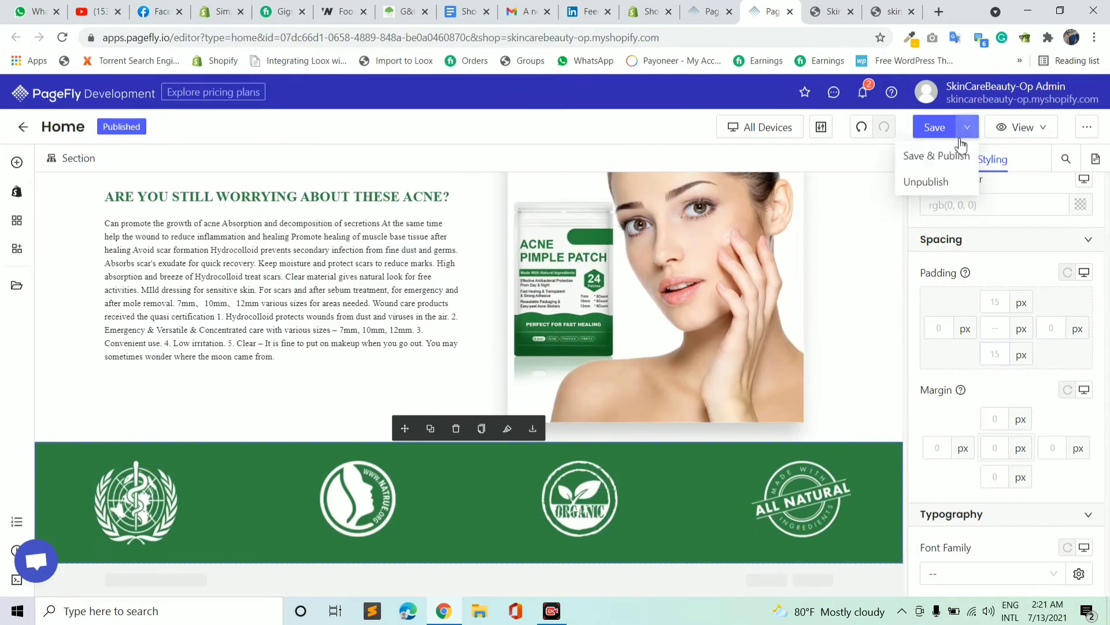
pyautogui.click(948, 154)
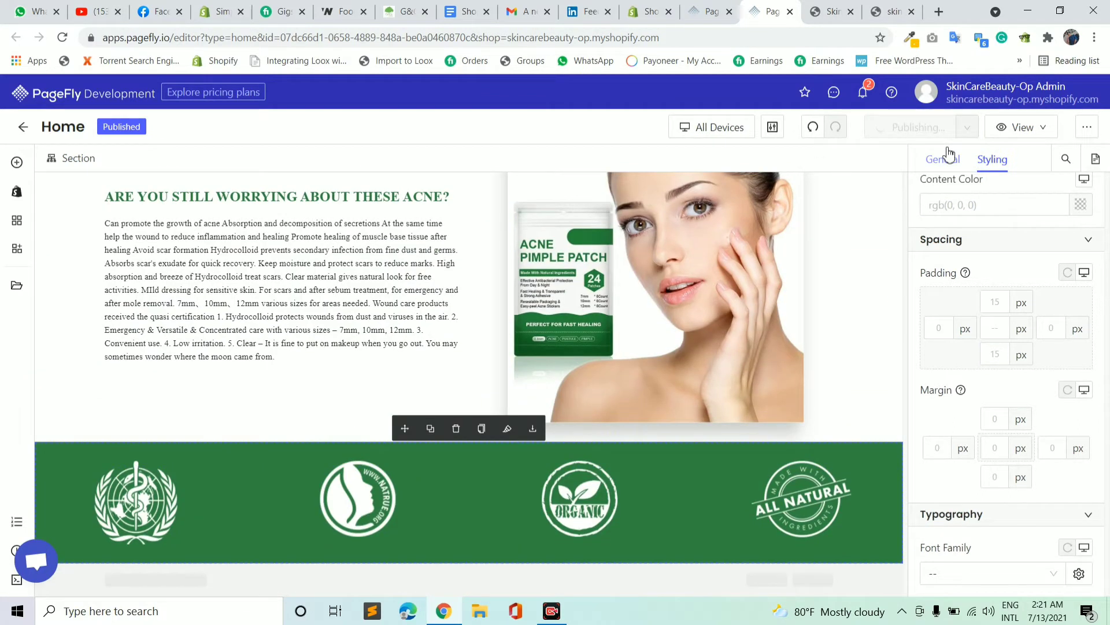
# Open the live home page, close the outdated store tab, and examine the green certification banner above the footer
pyautogui.click(1016, 132)
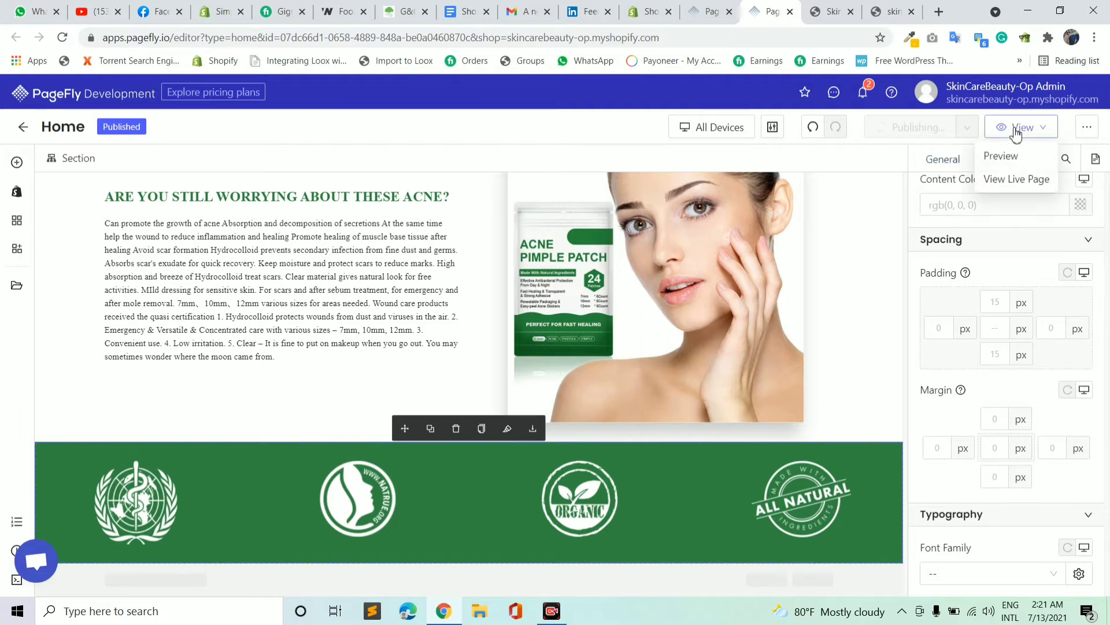
pyautogui.click(1001, 181)
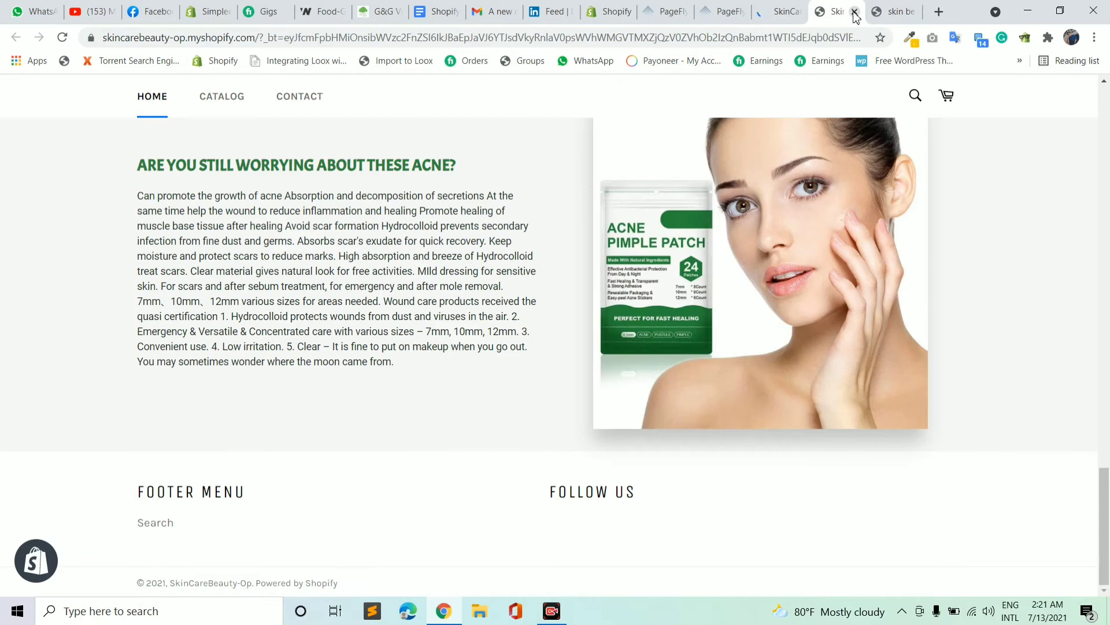
pyautogui.click(817, 7)
pyautogui.click(782, 12)
pyautogui.scroll(-10, 716, 234)
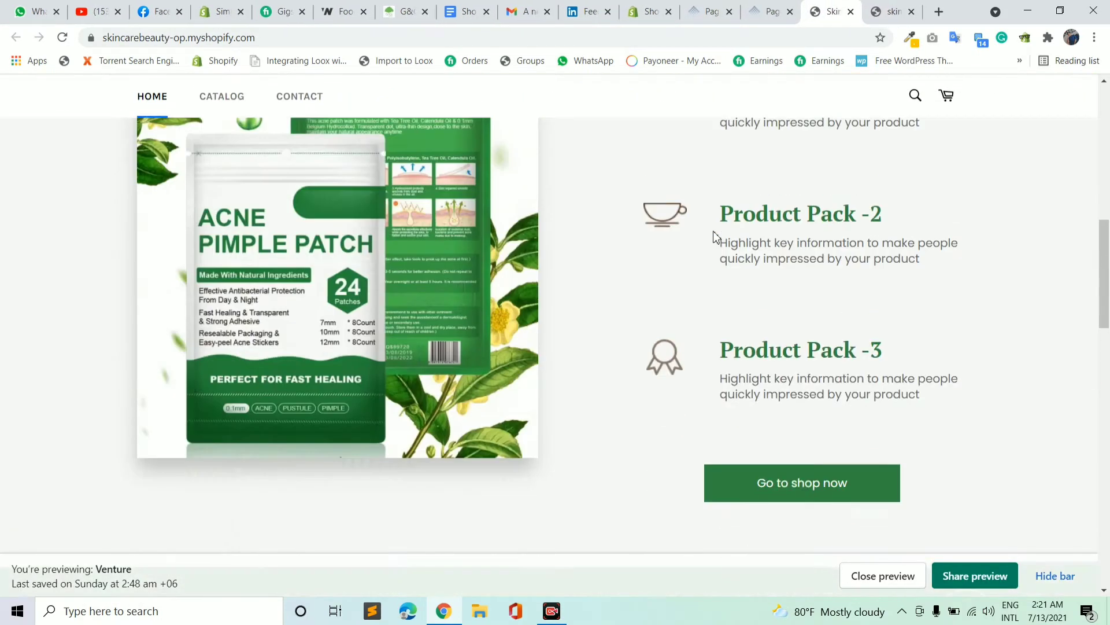
pyautogui.scroll(-10, 719, 235)
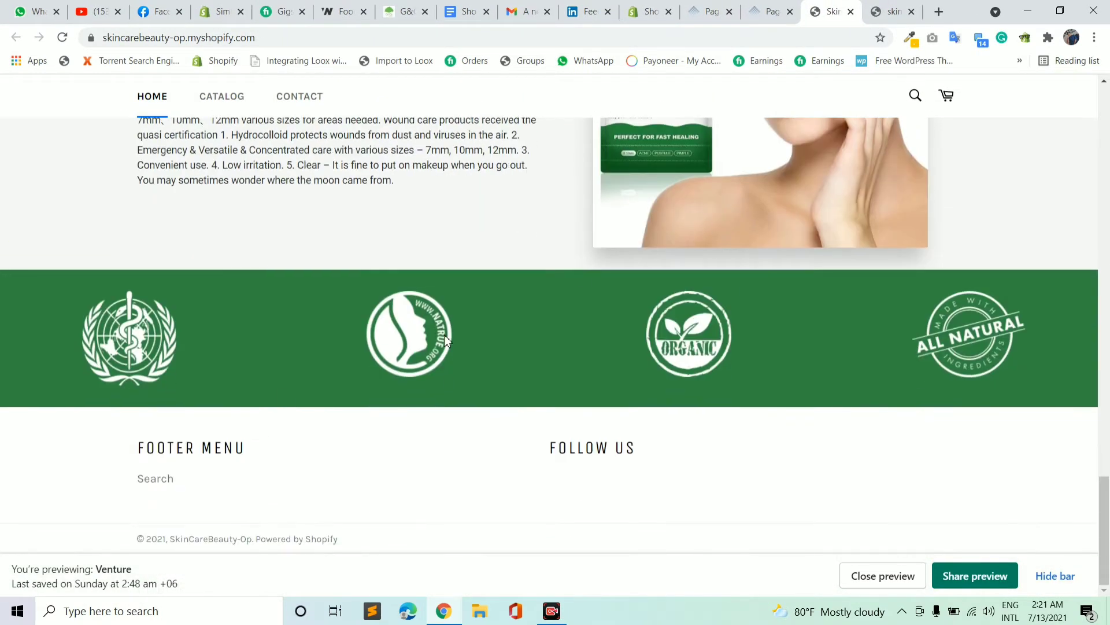
# Close the developer tools on the reference storefront and examine its "A Multipurpose Piece Convenient and Practical" section
pyautogui.click(885, 12)
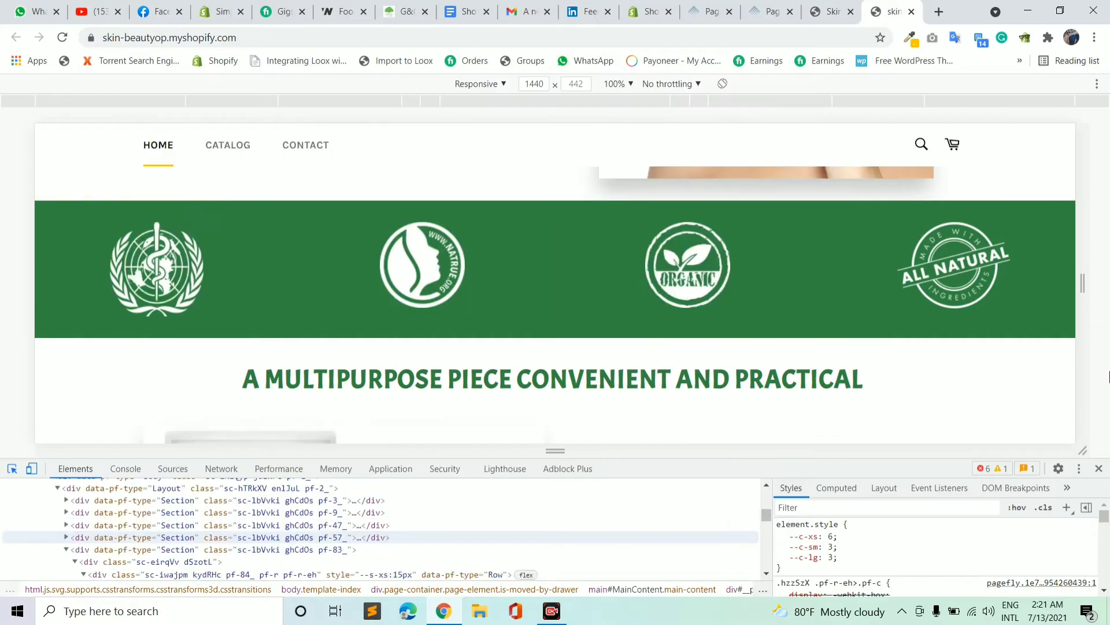
pyautogui.click(1098, 469)
pyautogui.scroll(-3, 588, 300)
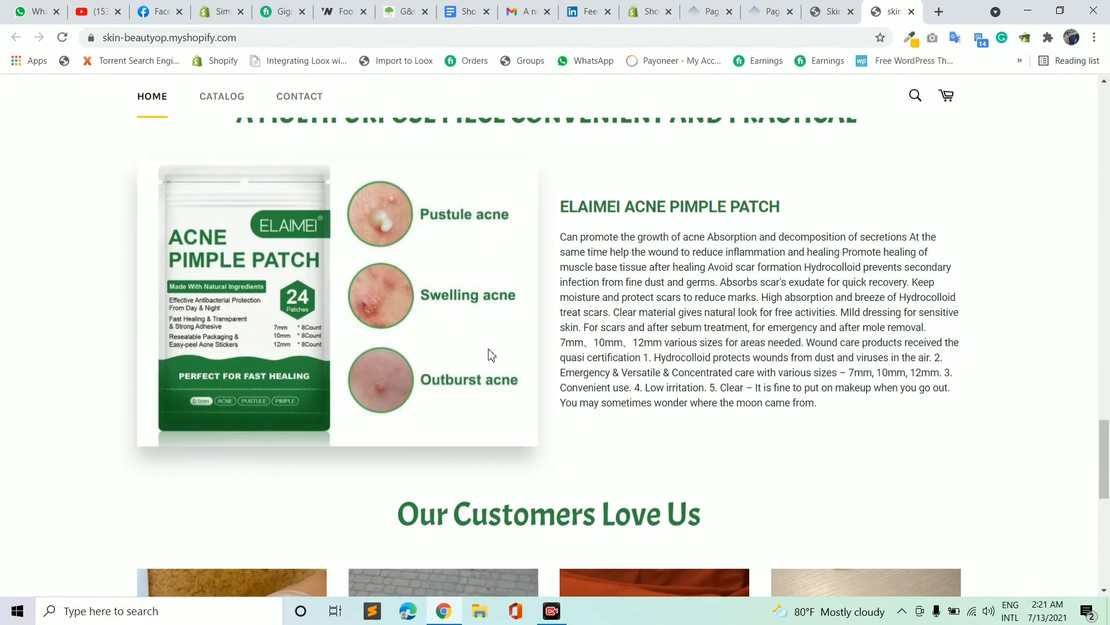
pyautogui.scroll(1, 488, 355)
pyautogui.scroll(-1, 405, 339)
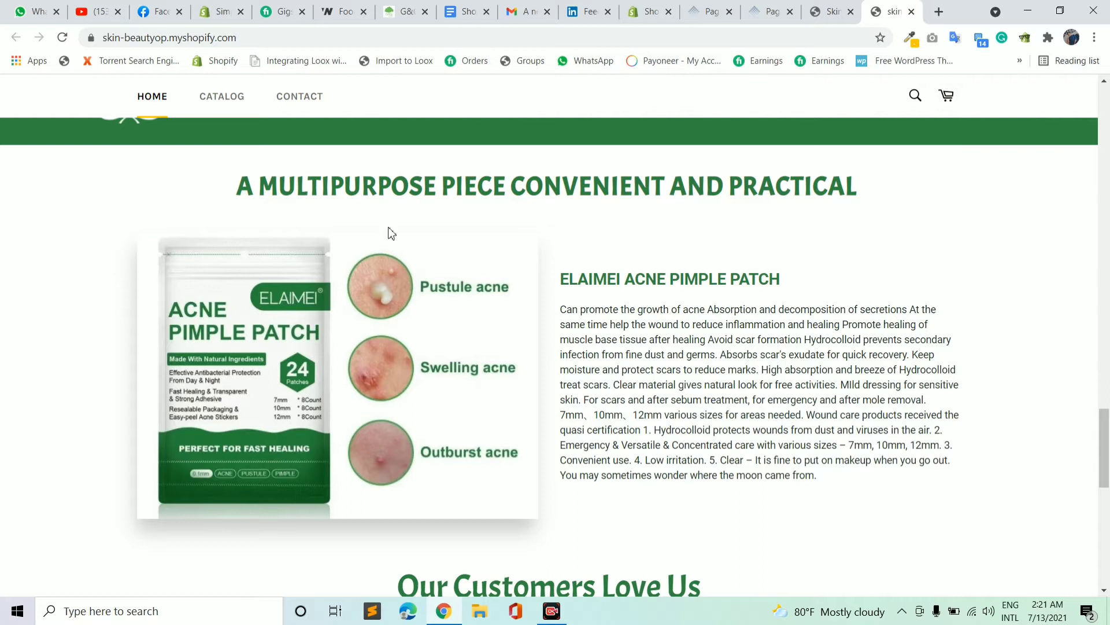
pyautogui.scroll(-1, 608, 238)
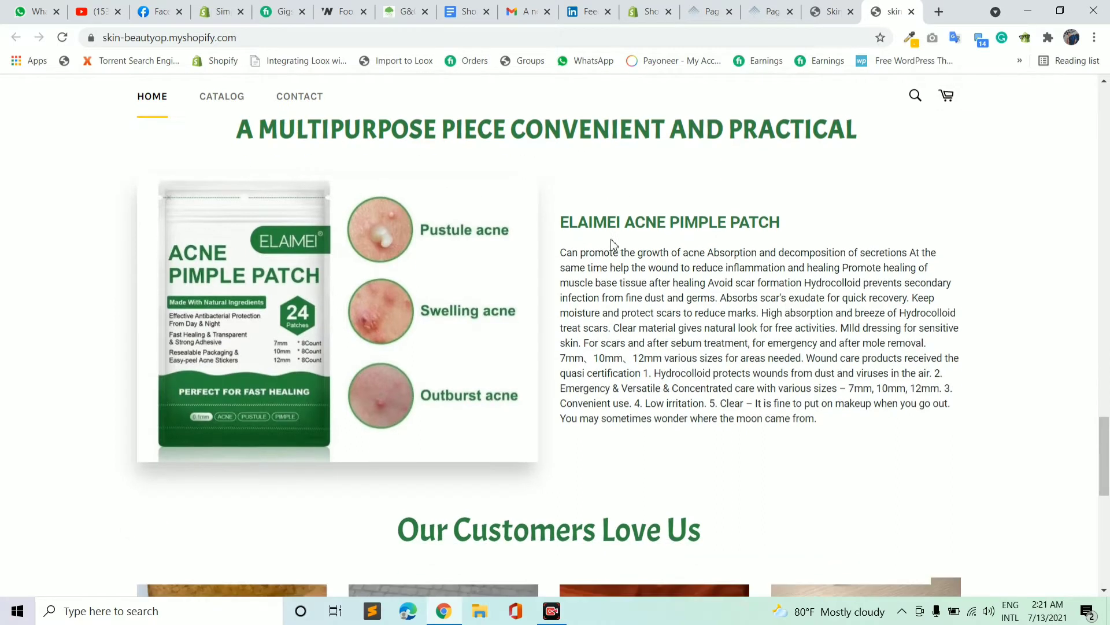
pyautogui.scroll(1, 675, 247)
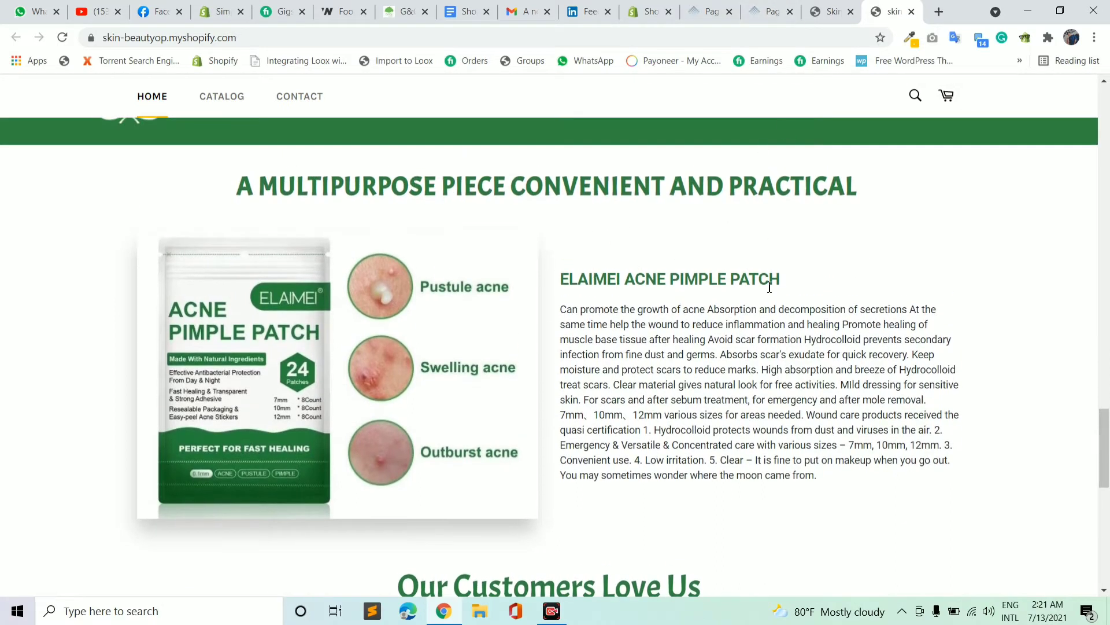
# Switch to the PageFly editor and duplicate the row holding the six acne types image and the "SKIN PROBLEMS OF SIX MAJOR ACNE TYPES" text
pyautogui.scroll(8, 731, 277)
pyautogui.scroll(-2, 672, 355)
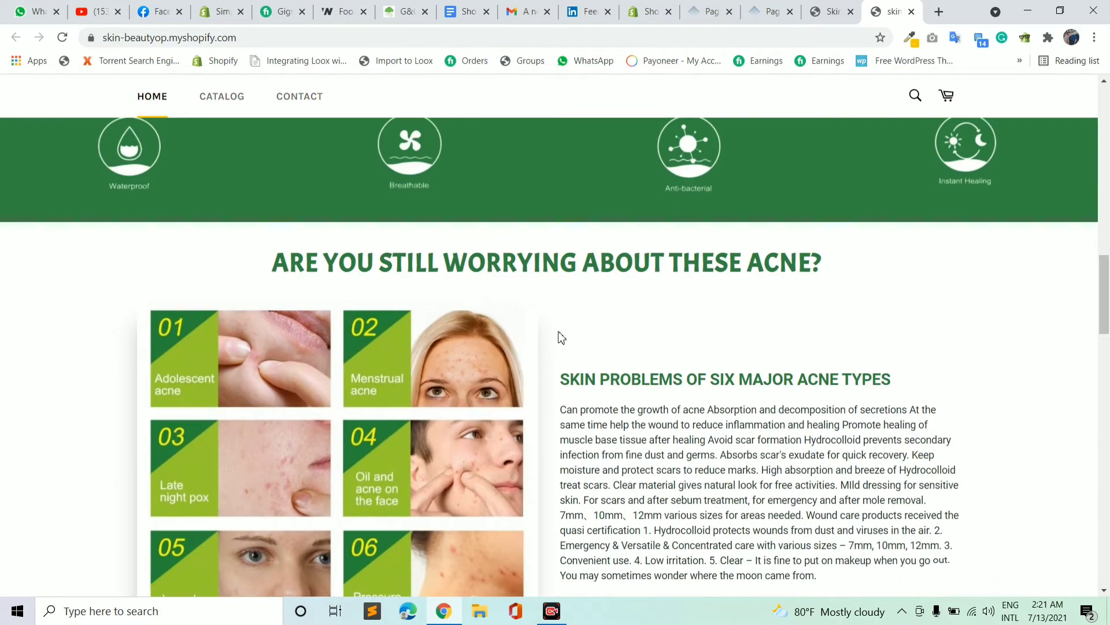
pyautogui.scroll(-15, 637, 287)
pyautogui.scroll(12, 661, 369)
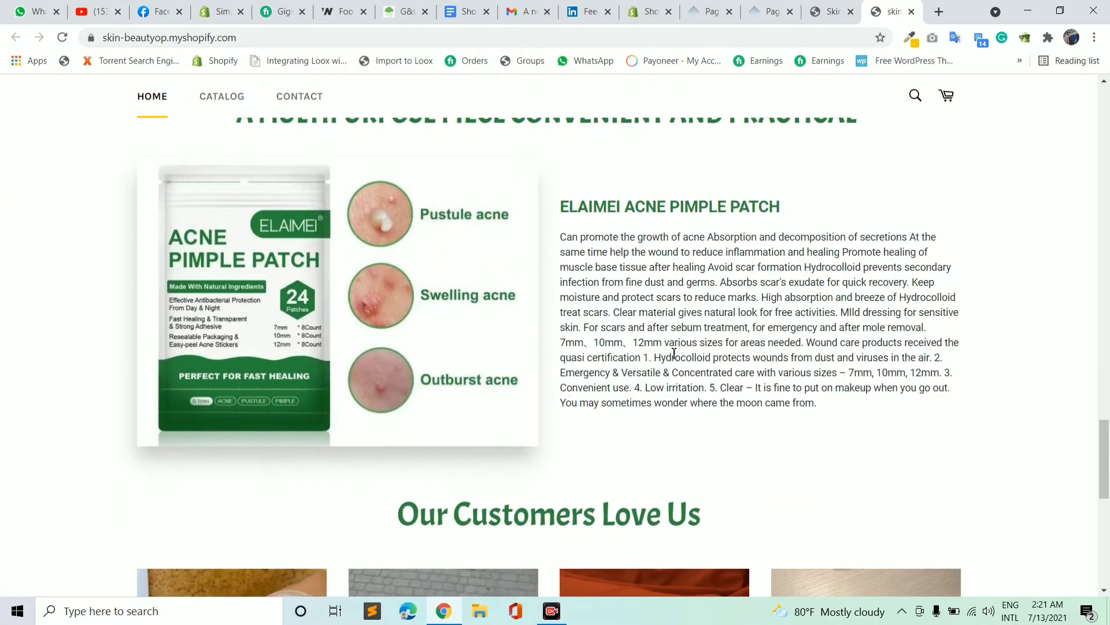
pyautogui.scroll(-4, 746, 133)
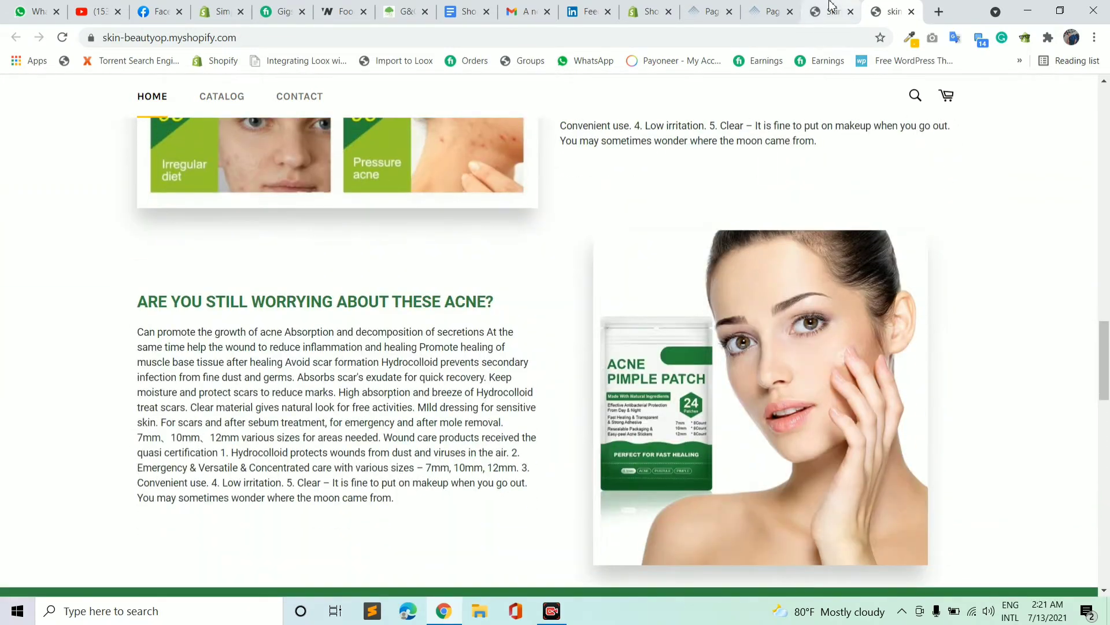
pyautogui.click(772, 11)
pyautogui.scroll(5, 253, 302)
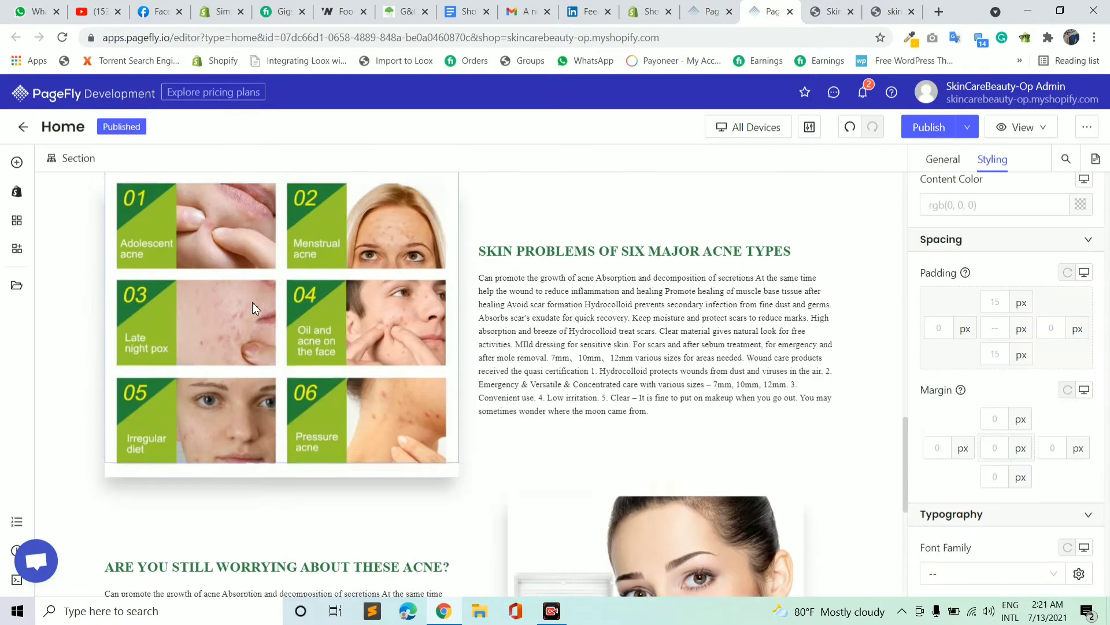
pyautogui.scroll(3, 252, 302)
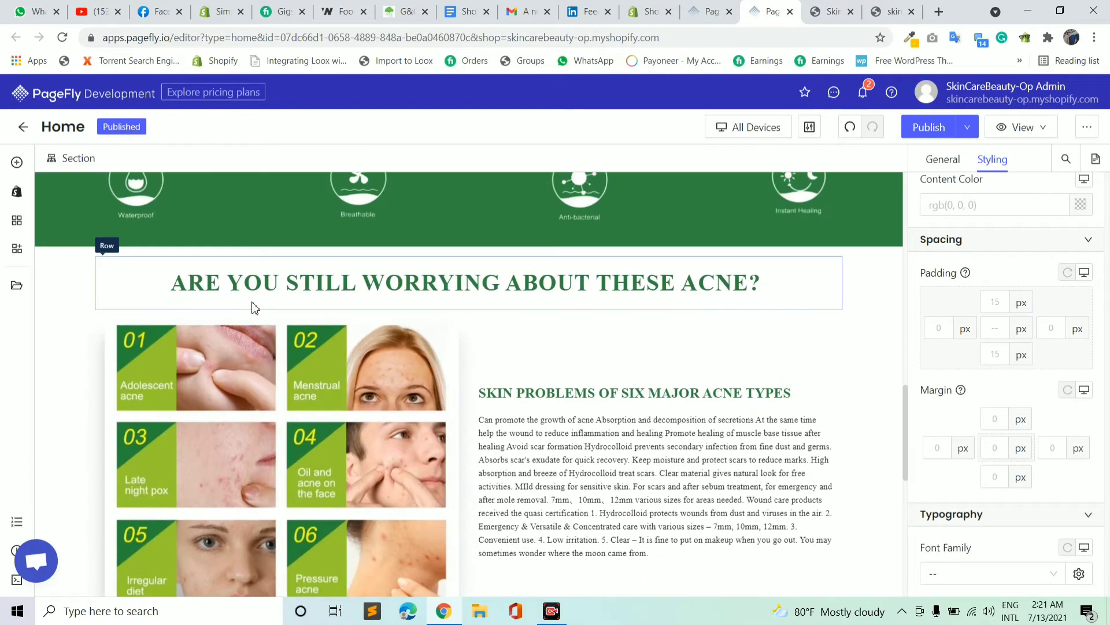
pyautogui.click(683, 349)
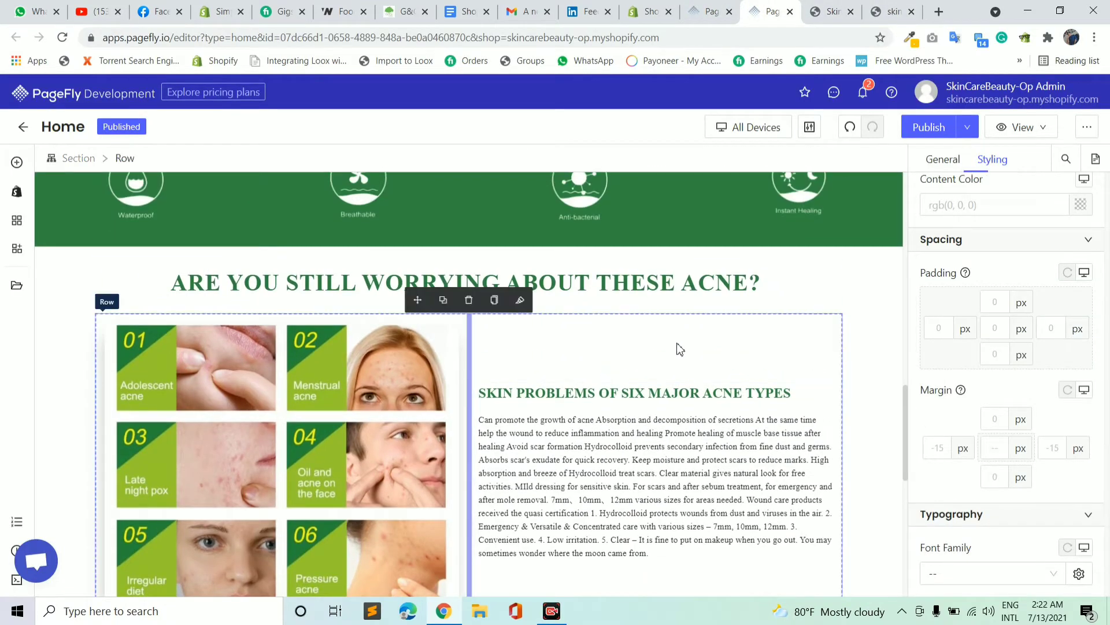
pyautogui.click(444, 300)
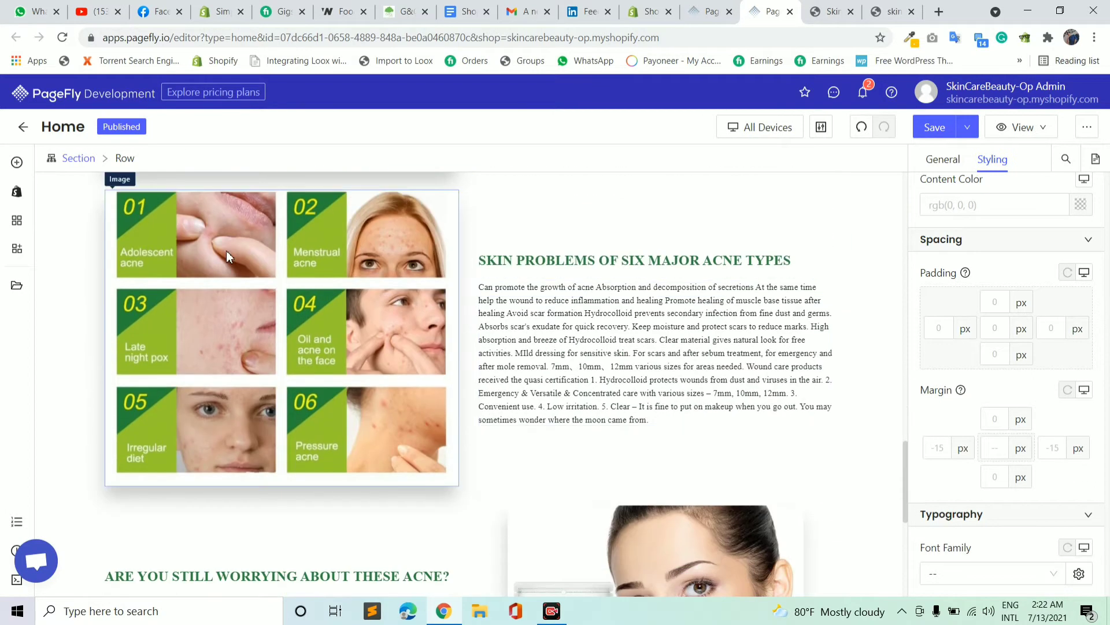
# Move the copied six acne types row below the green certification banner as its own section
pyautogui.scroll(-5, 439, 324)
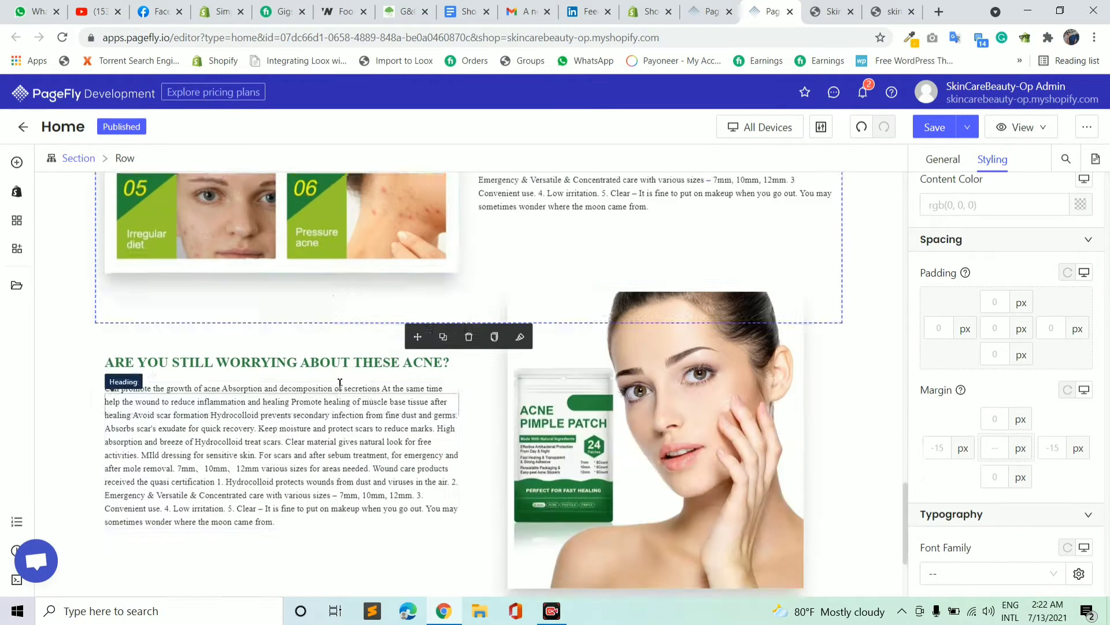
pyautogui.scroll(-2, 438, 247)
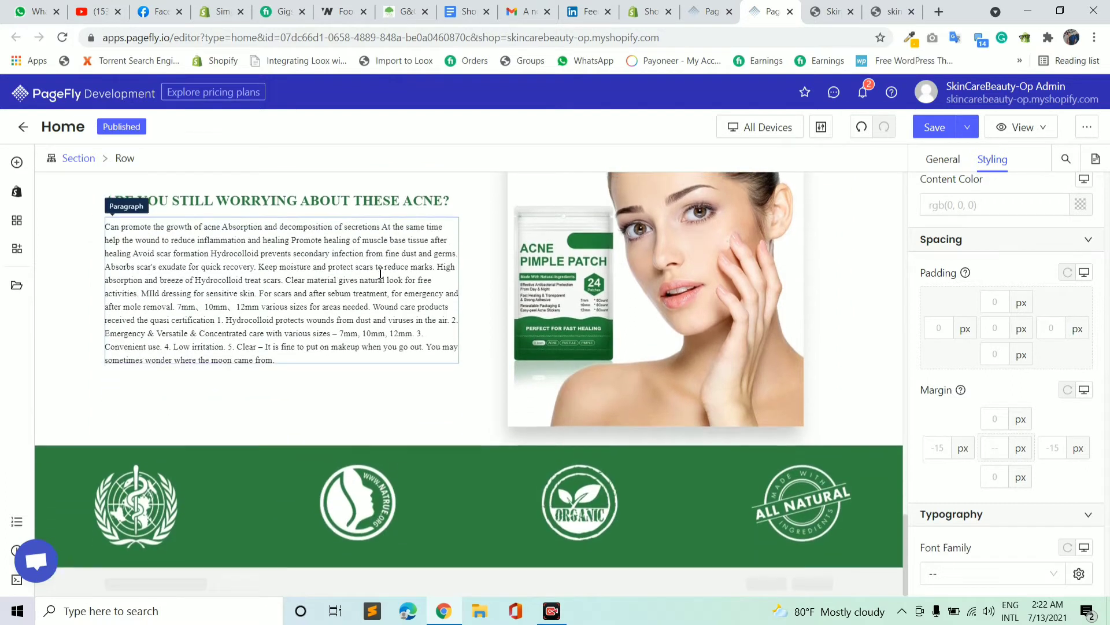
pyautogui.scroll(1, 427, 202)
pyautogui.moveTo(428, 203); pyautogui.dragTo(452, 504)
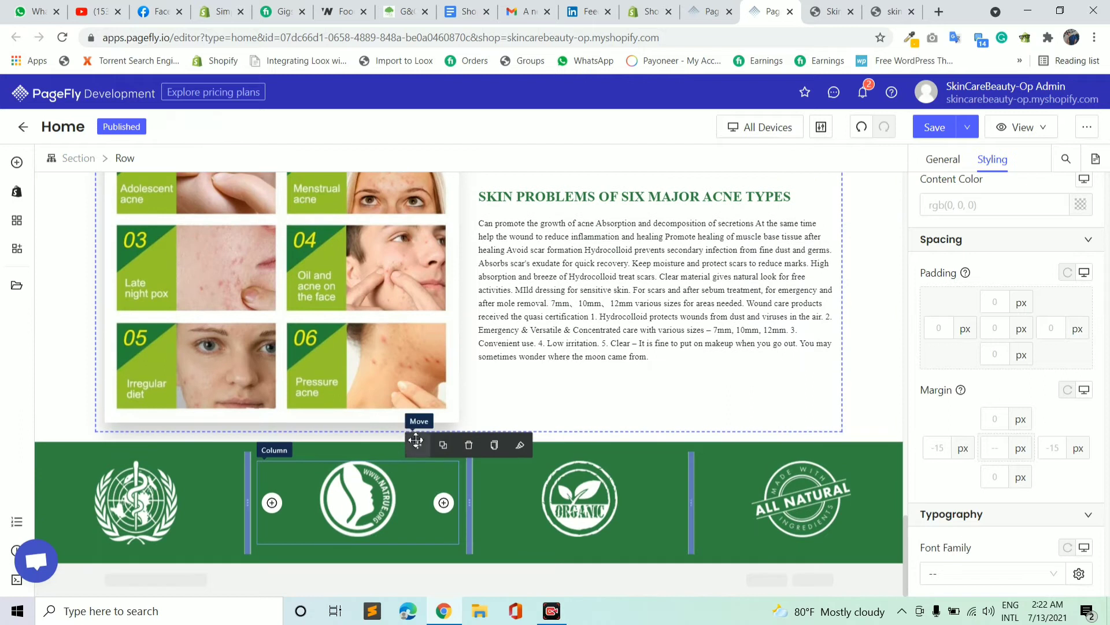
pyautogui.moveTo(409, 453); pyautogui.dragTo(391, 555)
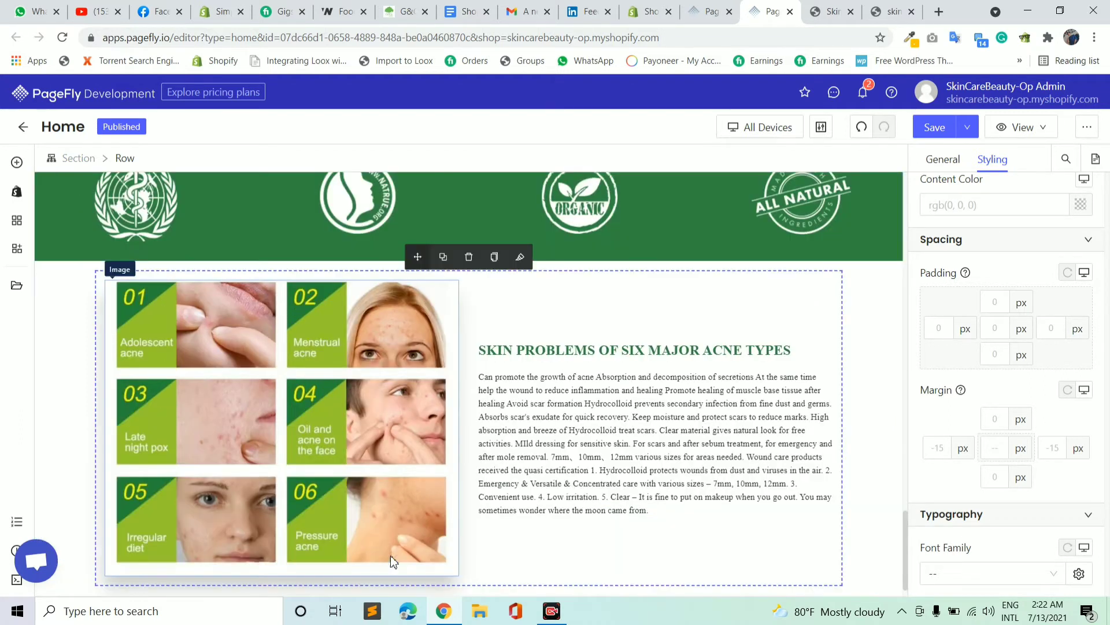
pyautogui.click(88, 460)
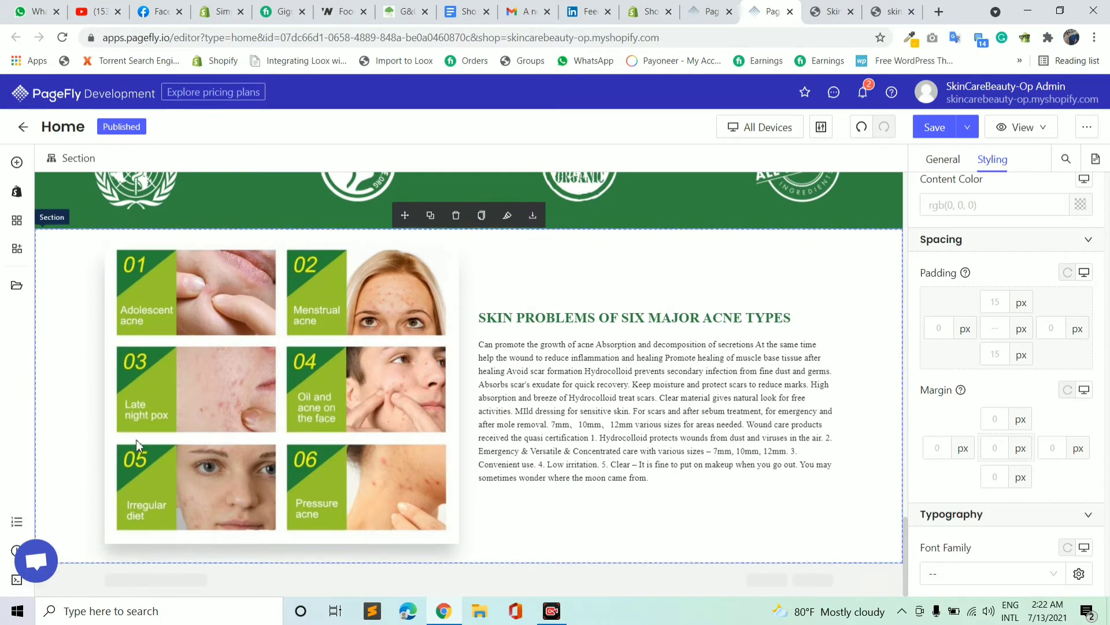
# Replace the moved row's image with the acne pimple patch picture ezgif.com-gif-maker (40).jpg, uploaded from the Downloads folder
pyautogui.click(188, 339)
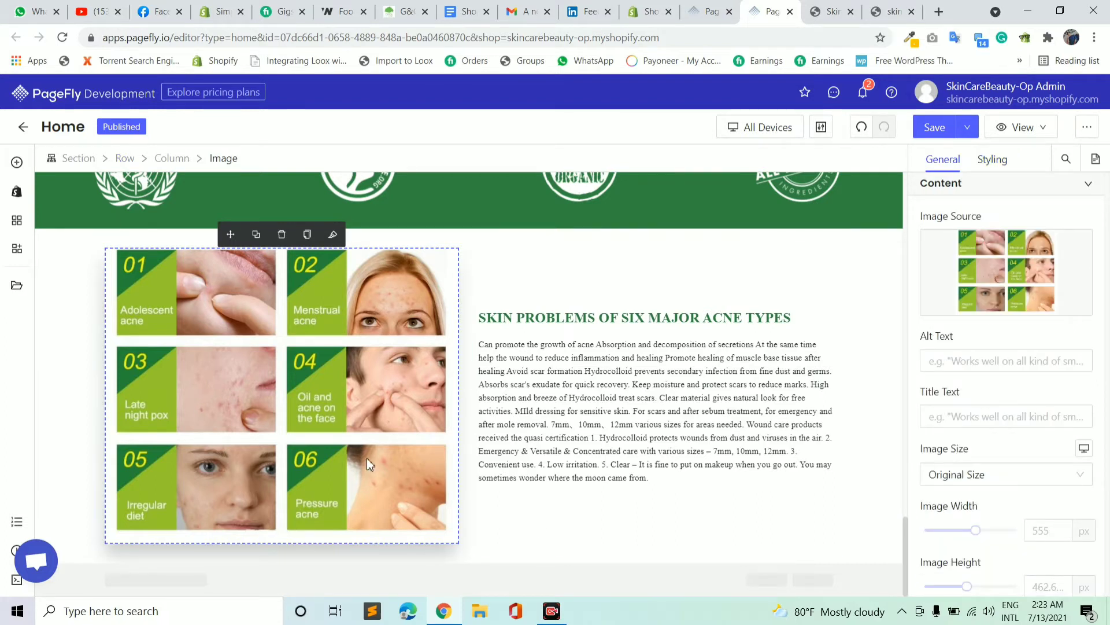
pyautogui.click(993, 276)
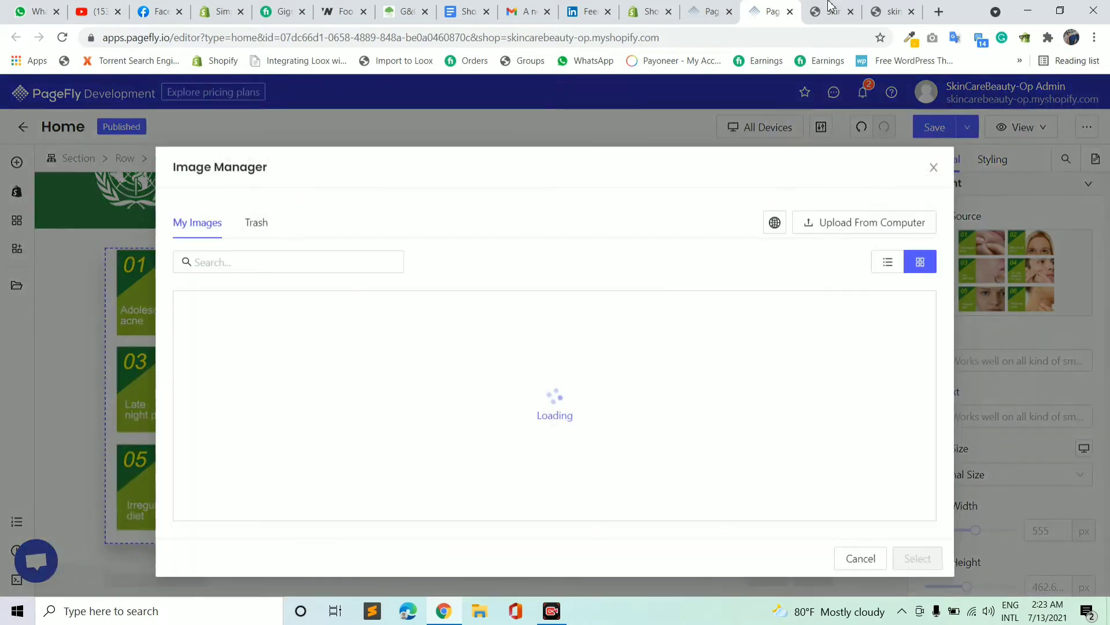
pyautogui.click(820, 223)
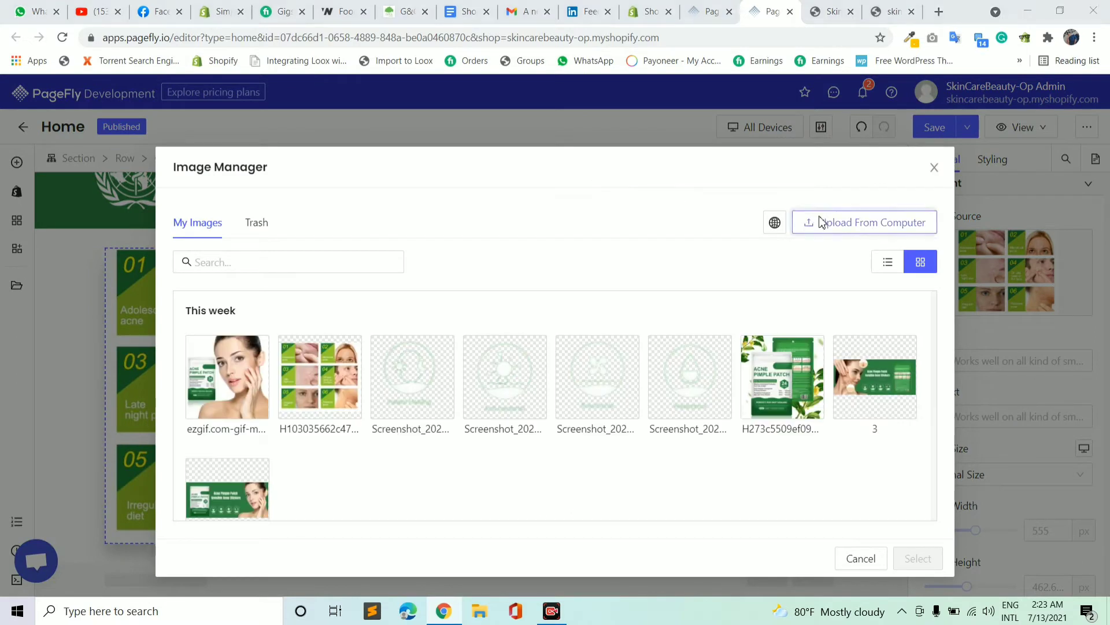
pyautogui.click(68, 129)
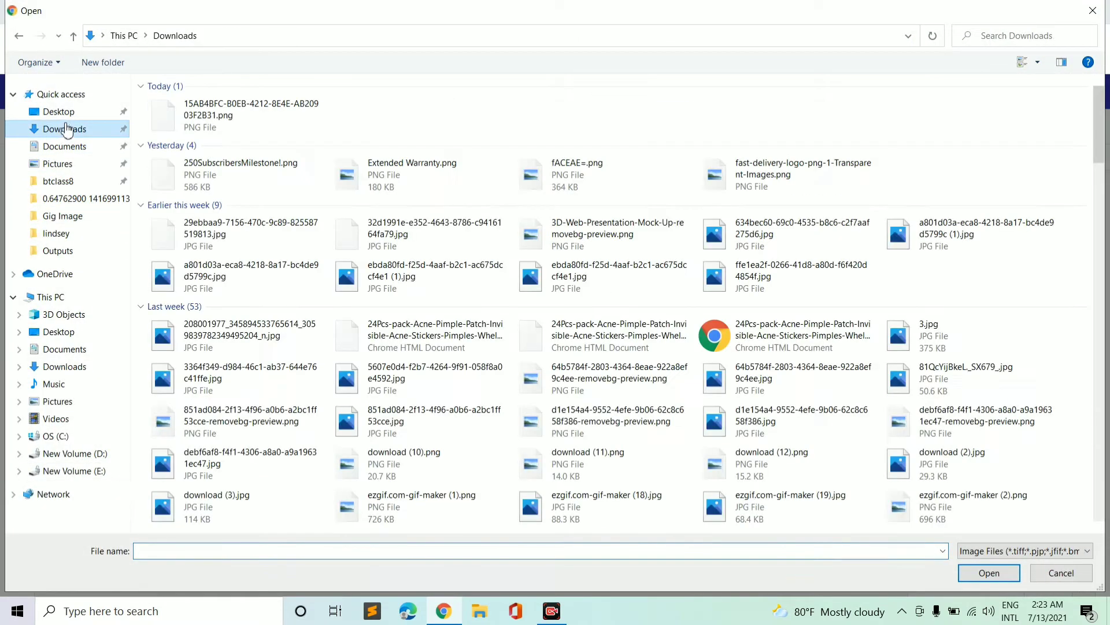
pyautogui.scroll(-3, 663, 248)
pyautogui.scroll(-3, 693, 289)
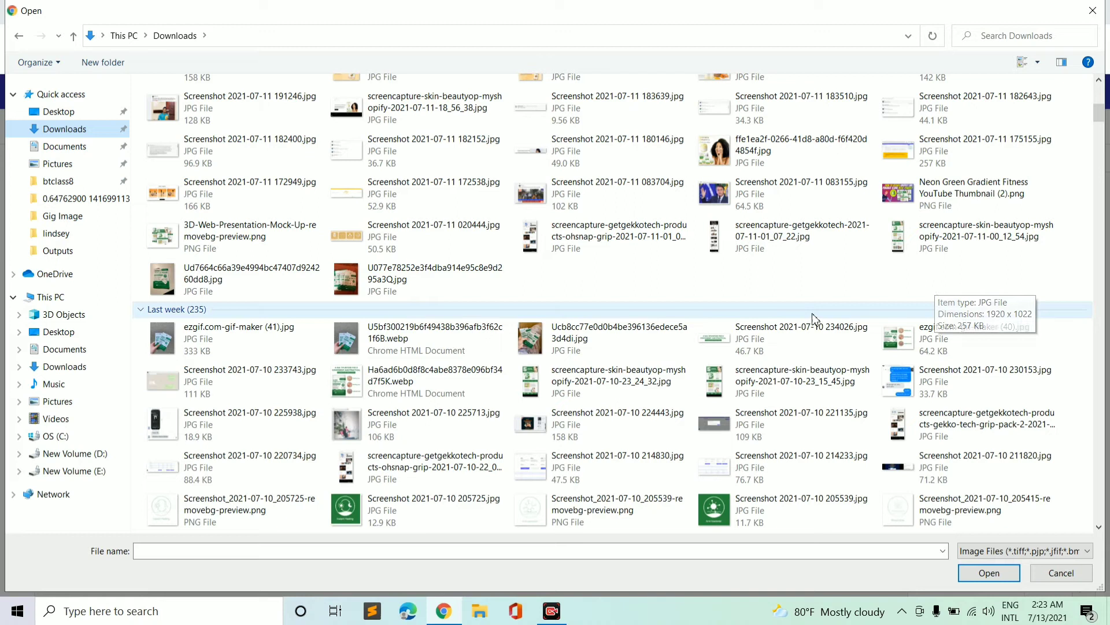
pyautogui.doubleClick(914, 350)
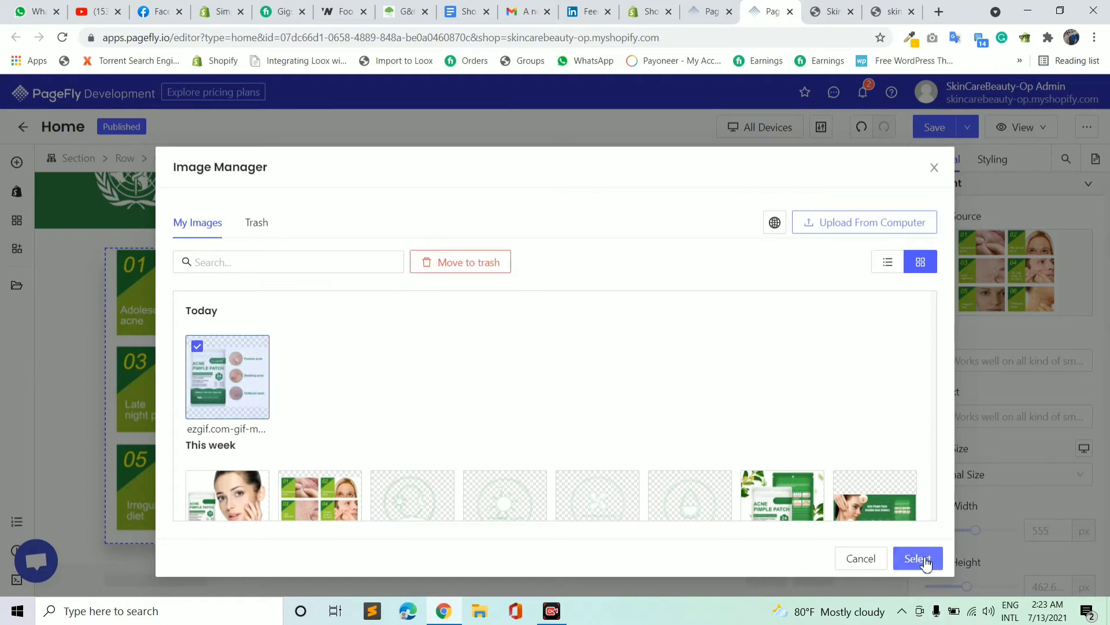
pyautogui.click(924, 560)
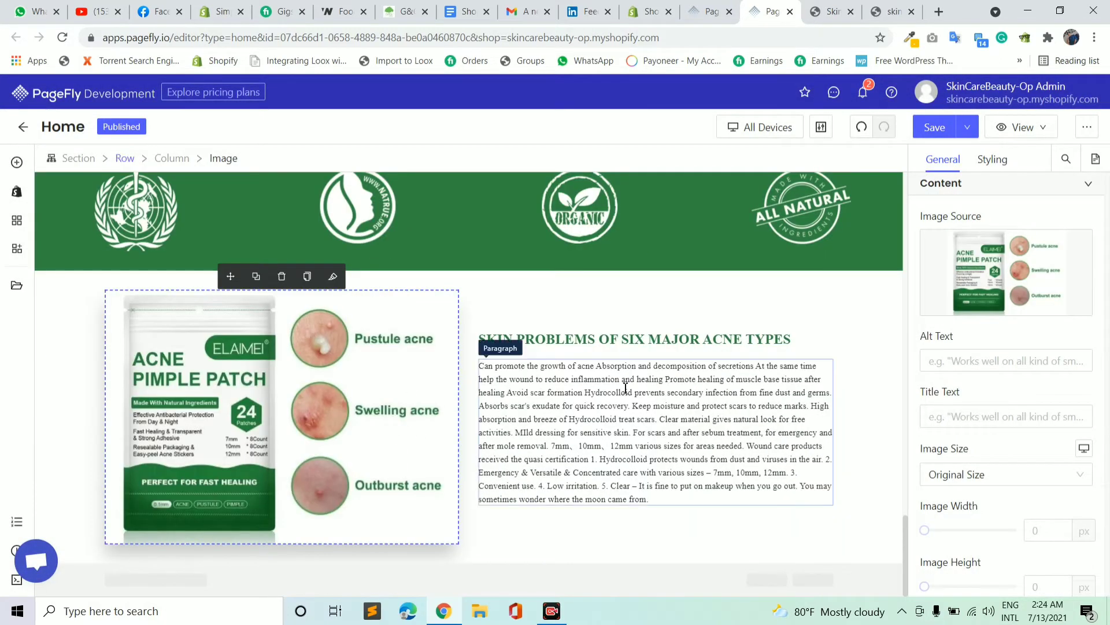
# Copy "ELAIMEI ACNE PIMPLE PATCH" from the reference storefront and paste it over the heading beside the pimple patch image in PageFly
pyautogui.click(895, 11)
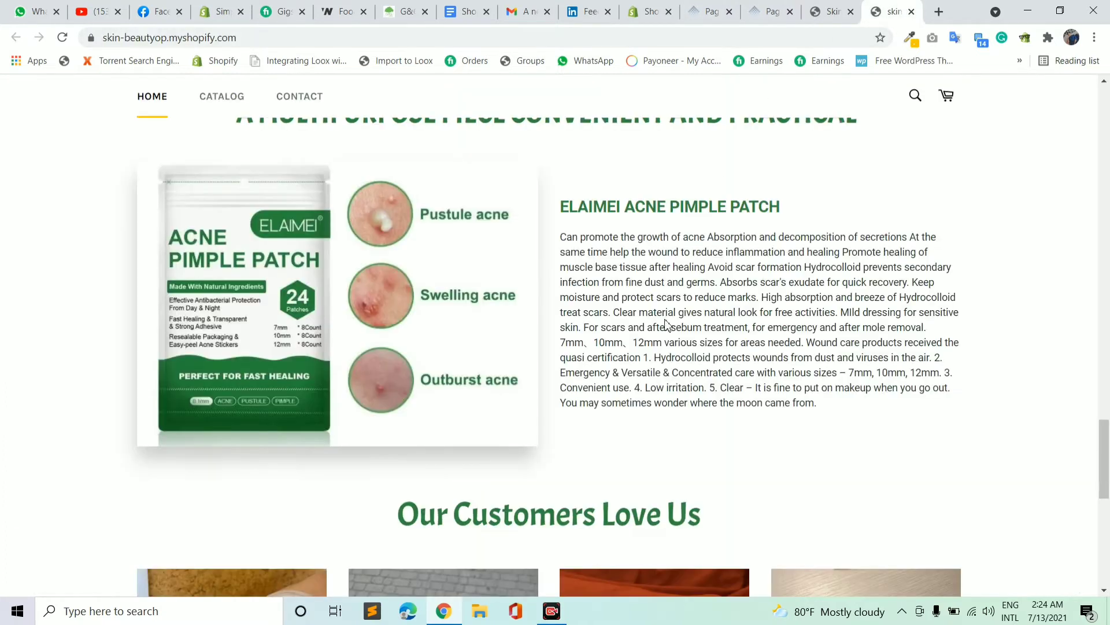
pyautogui.scroll(1, 599, 327)
pyautogui.moveTo(694, 271); pyautogui.dragTo(815, 280)
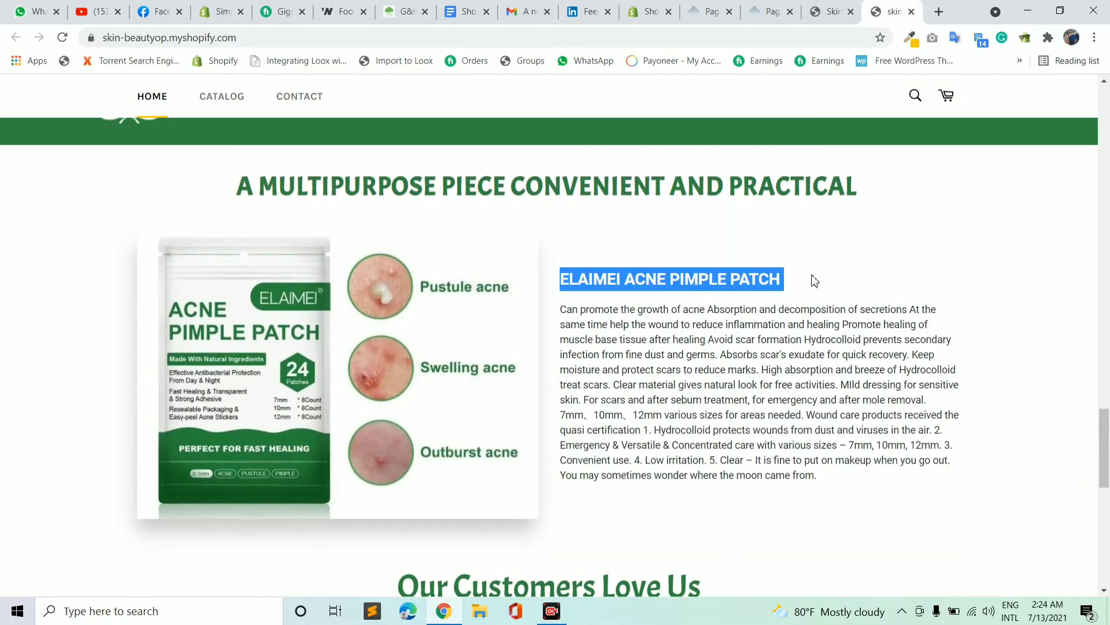
pyautogui.rightClick(764, 286)
pyautogui.click(811, 302)
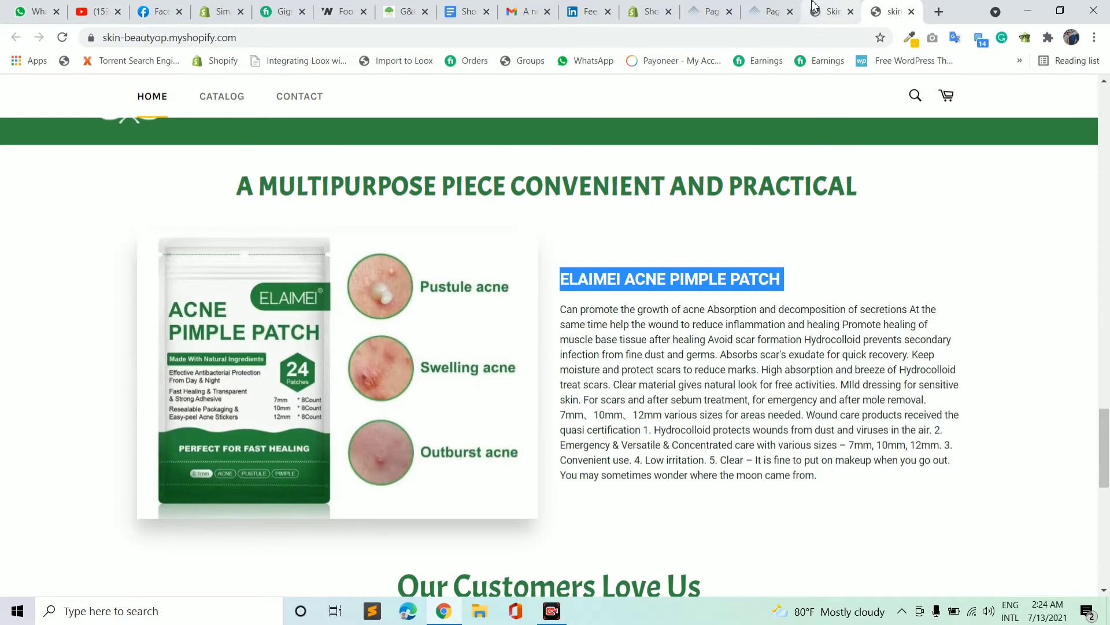
pyautogui.click(775, 11)
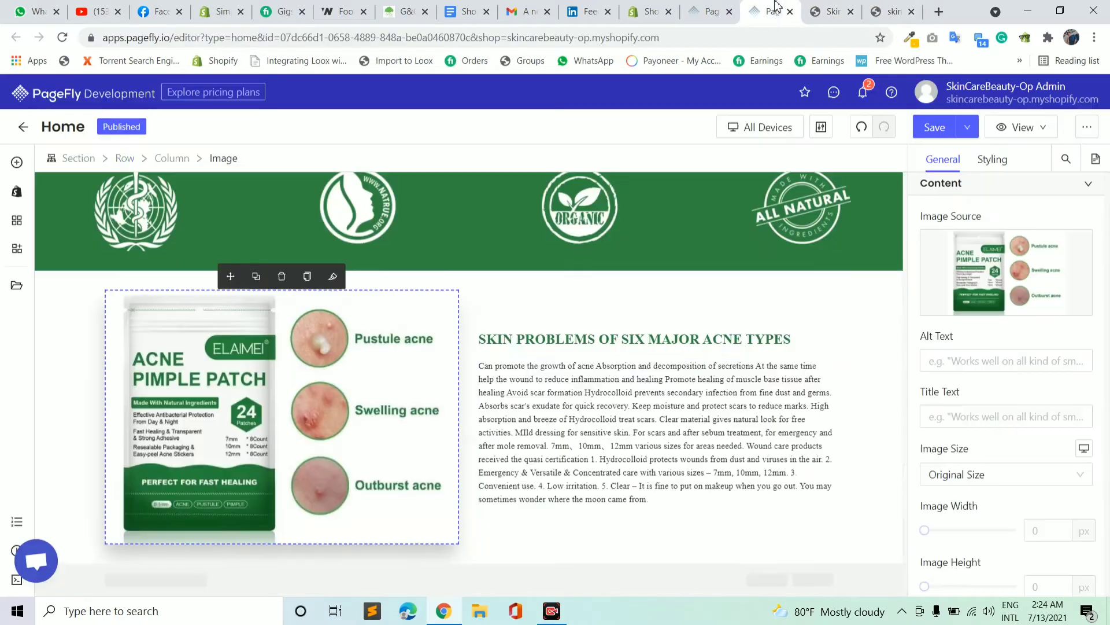
pyautogui.tripleClick(493, 337)
pyautogui.rightClick(496, 336)
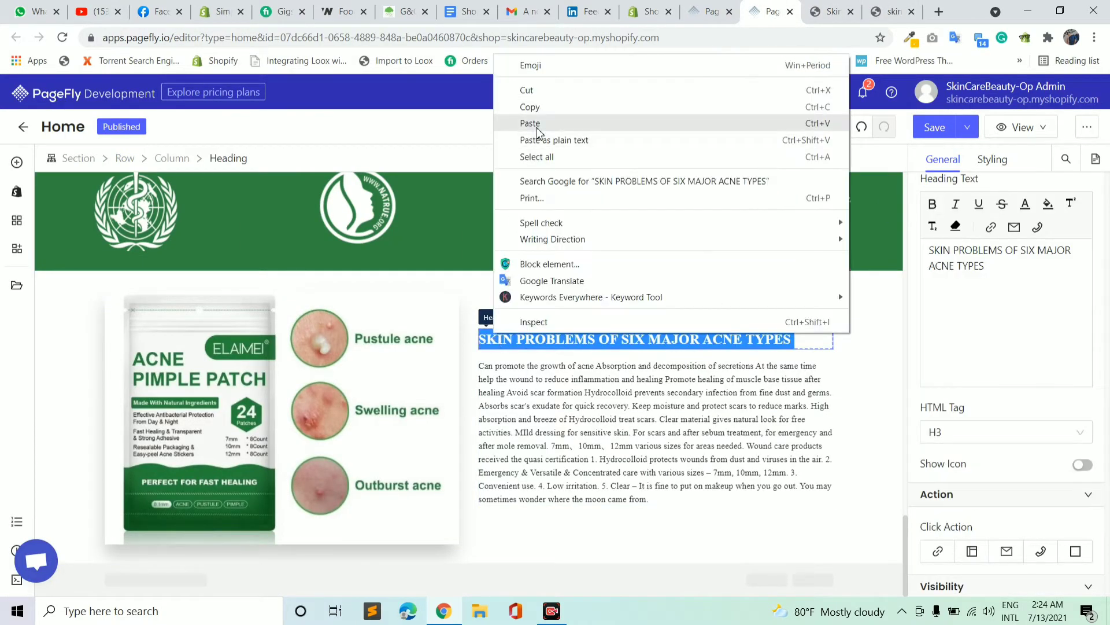
pyautogui.click(541, 129)
# Duplicate the large "ARE YOU STILL WORRYING ABOUT THESE ACNE?" heading below the Waterproof/Breathable icon banner
pyautogui.scroll(10, 385, 358)
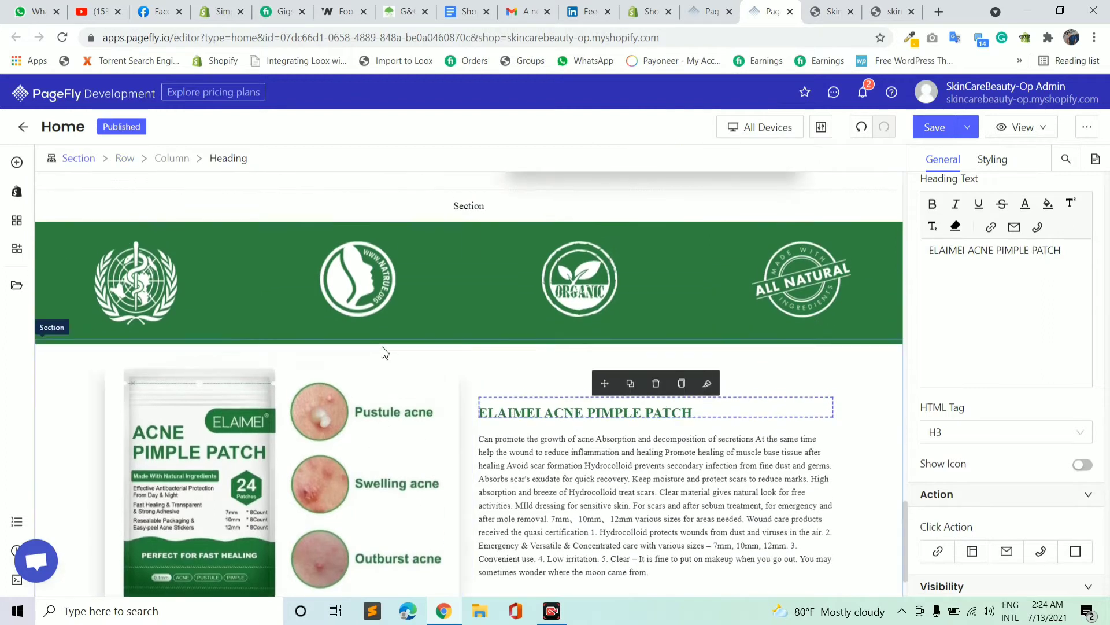
pyautogui.scroll(4, 383, 358)
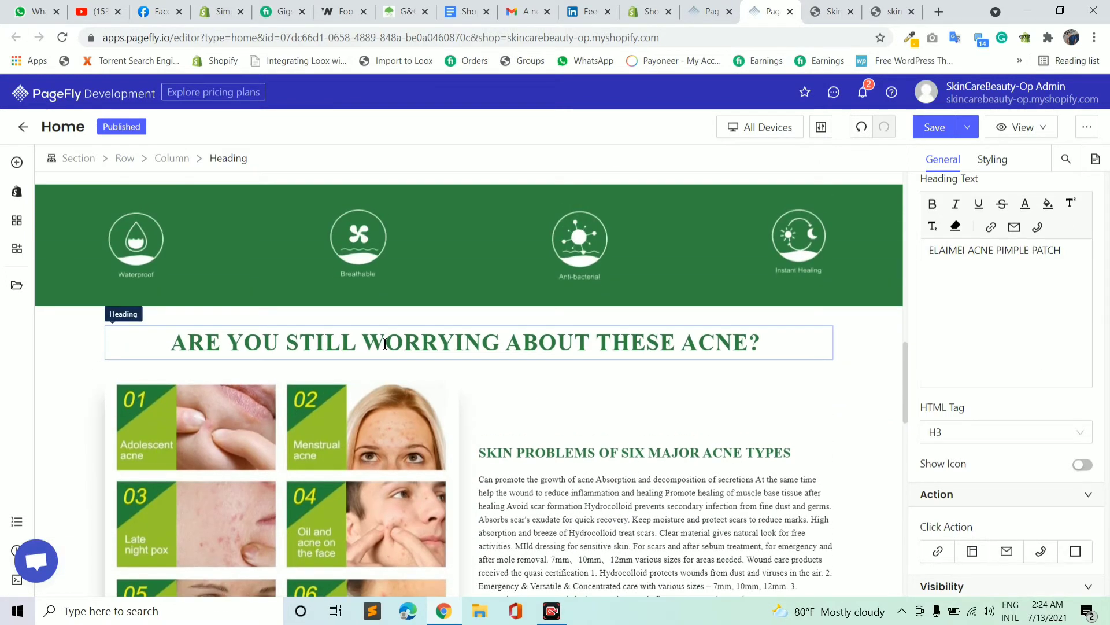
pyautogui.click(385, 343)
pyautogui.click(440, 313)
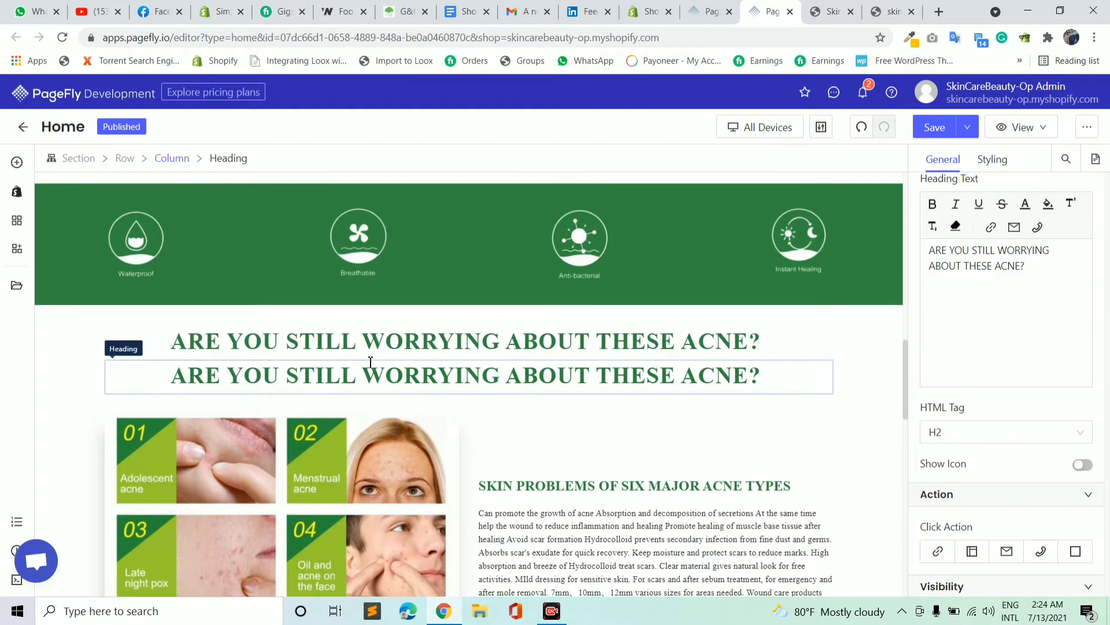
# Move the copied heading below the green certification banner, directly above the pimple patch image and text row
pyautogui.scroll(-1, 347, 353)
pyautogui.scroll(-3, 332, 336)
pyautogui.scroll(1, 376, 376)
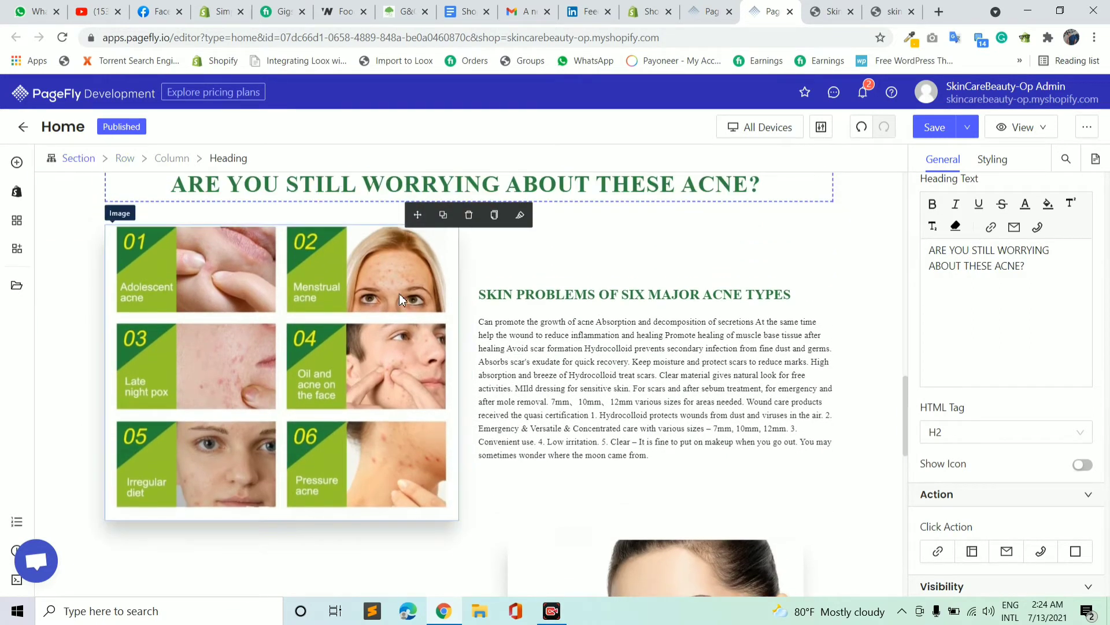
pyautogui.moveTo(731, 486); pyautogui.dragTo(904, 578)
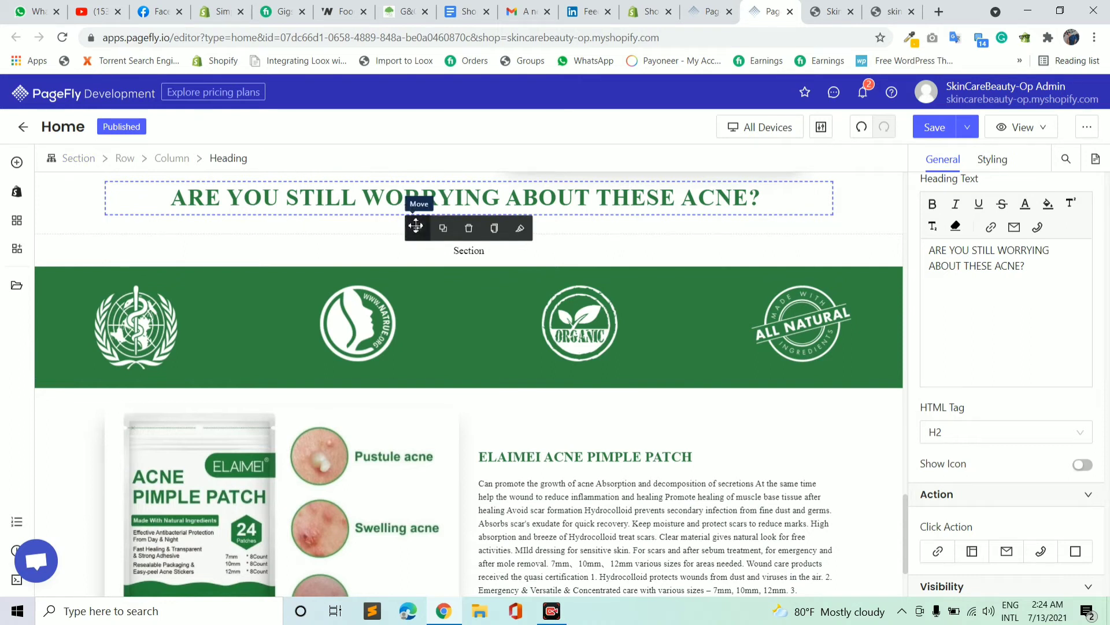
pyautogui.moveTo(416, 229); pyautogui.dragTo(428, 399)
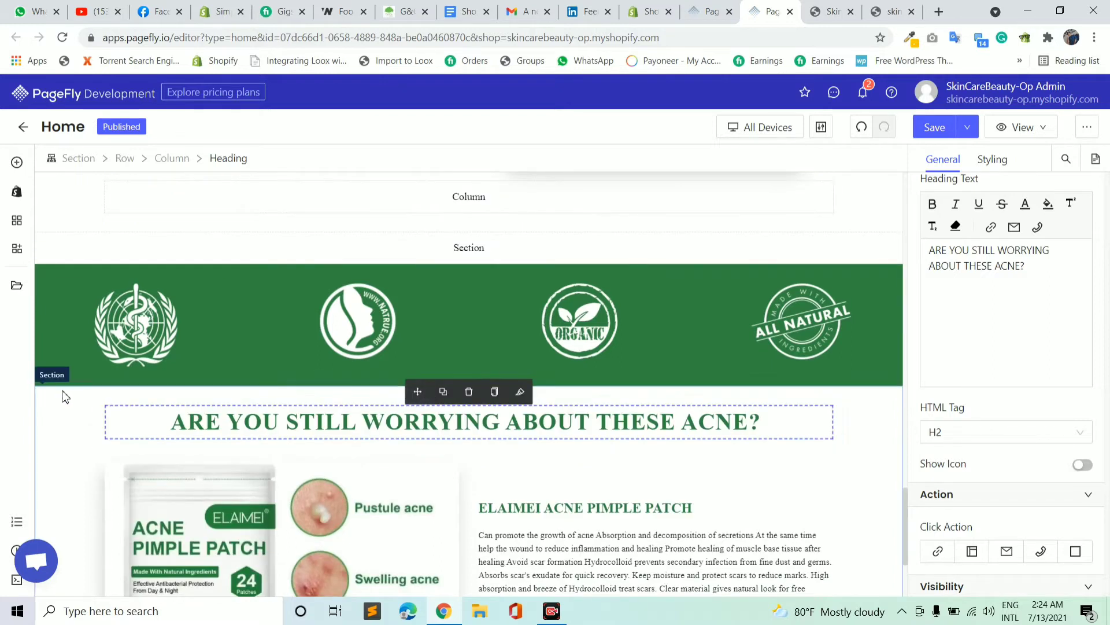
# Delete the empty section and the leftover empty two-column row above the green certification banner
pyautogui.click(64, 421)
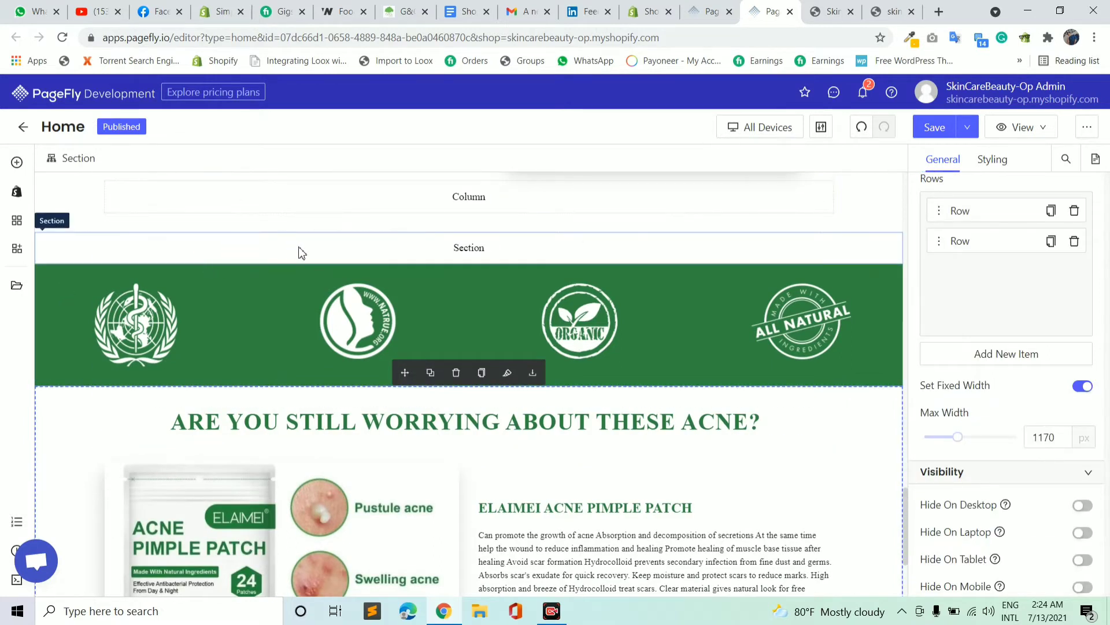
pyautogui.scroll(1, 300, 253)
pyautogui.click(336, 273)
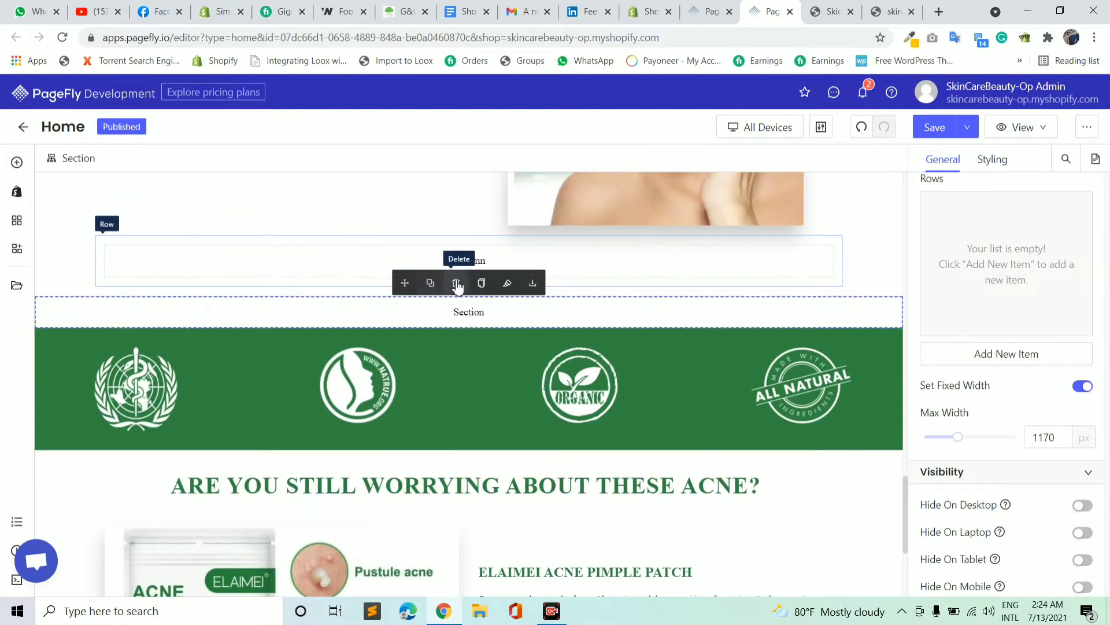
pyautogui.click(457, 284)
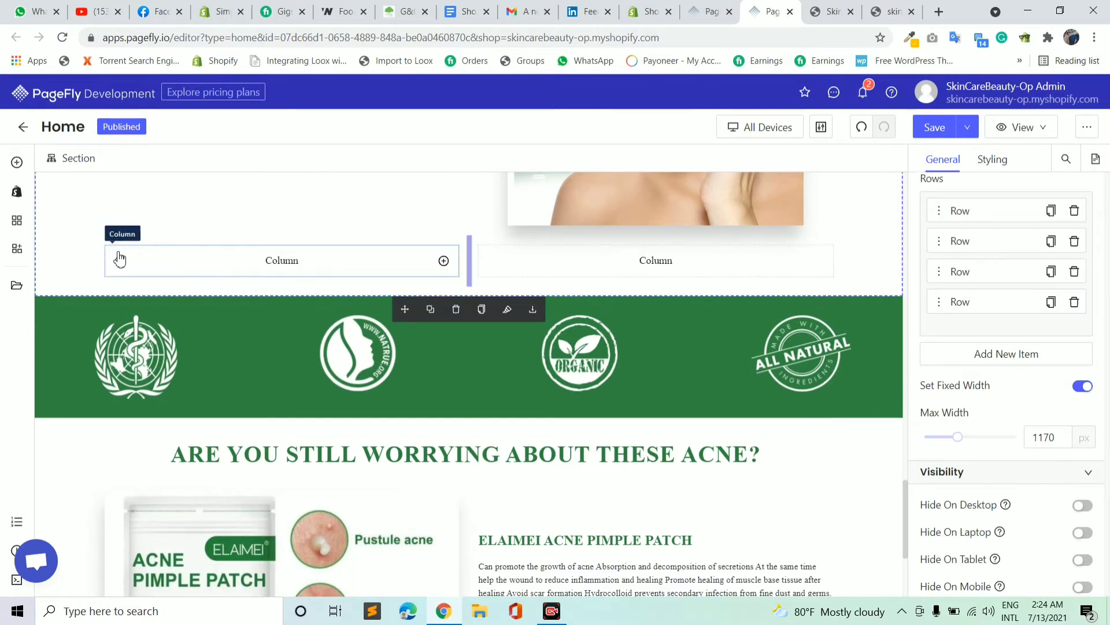
pyautogui.click(103, 246)
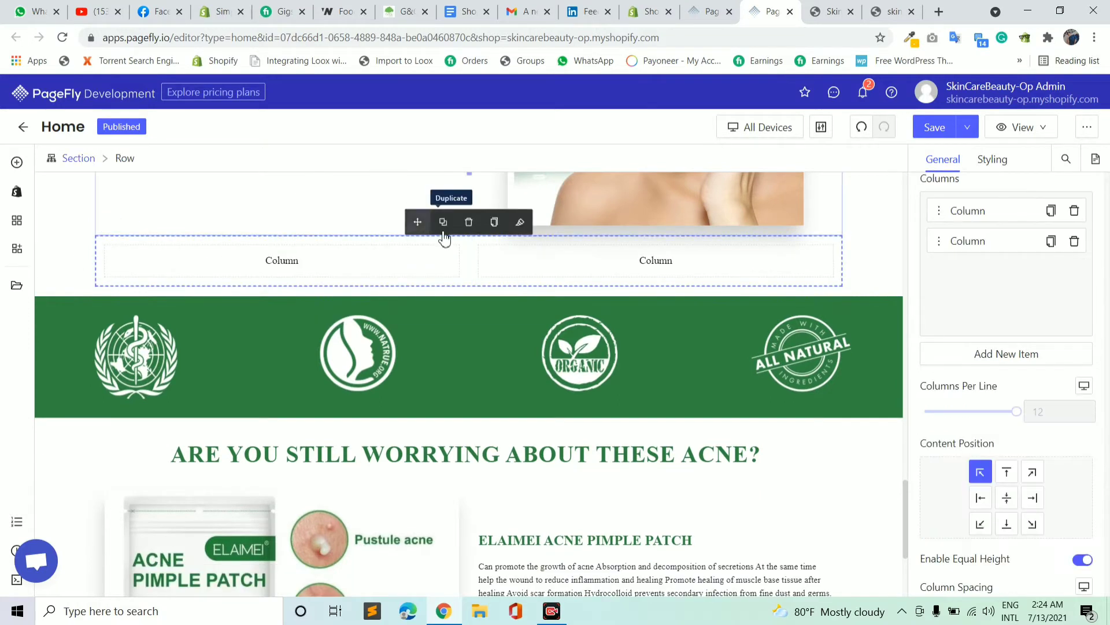
pyautogui.click(468, 222)
pyautogui.scroll(-10, 267, 271)
pyautogui.scroll(4, 381, 299)
pyautogui.scroll(-14, 383, 333)
pyautogui.scroll(2, 376, 347)
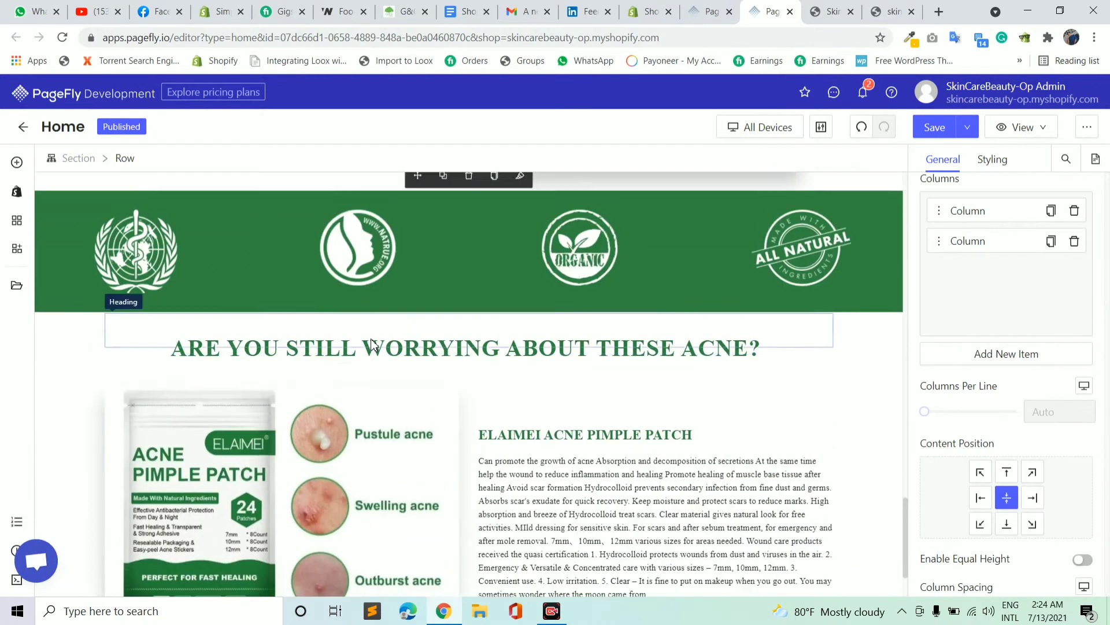
# Copy "A MULTIPURPOSE PIECE CONVENIENT AND PRACTICAL" from the reference storefront and paste it over the heading below the green certification banner in PageFly
pyautogui.click(581, 384)
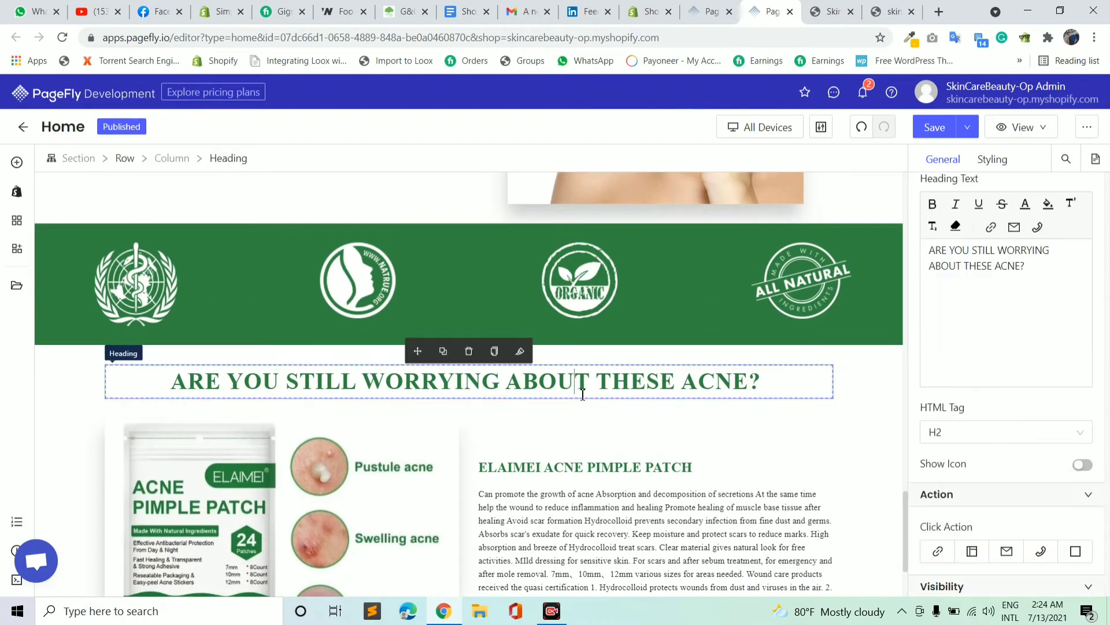
pyautogui.click(837, 10)
pyautogui.click(877, 8)
pyautogui.moveTo(248, 184); pyautogui.dragTo(834, 175)
pyautogui.rightClick(802, 194)
pyautogui.click(807, 204)
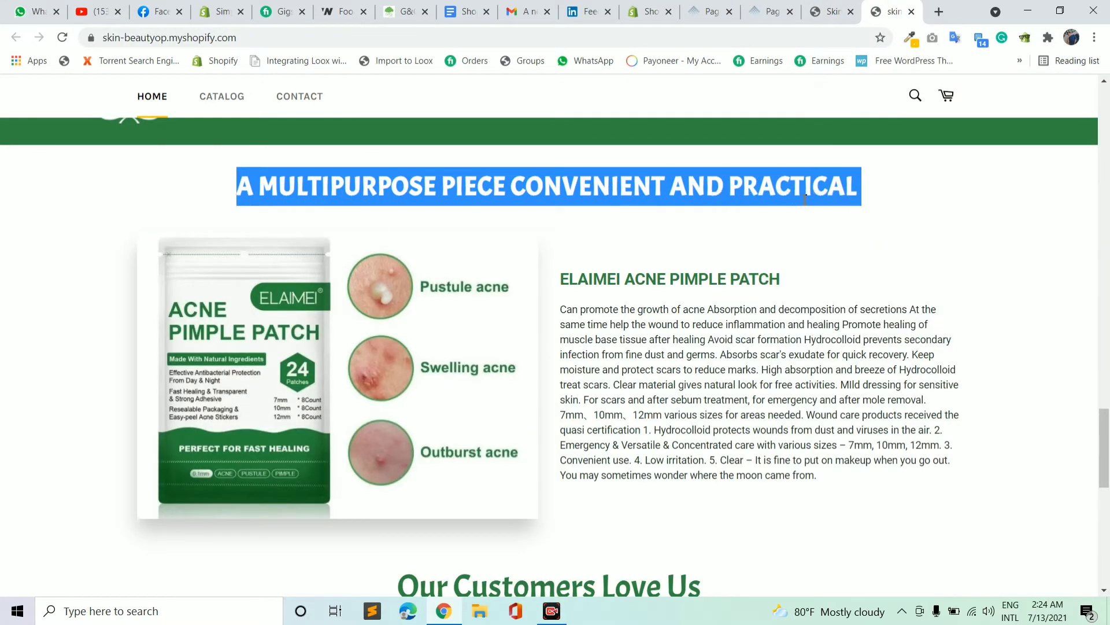
pyautogui.click(763, 9)
pyautogui.tripleClick(317, 389)
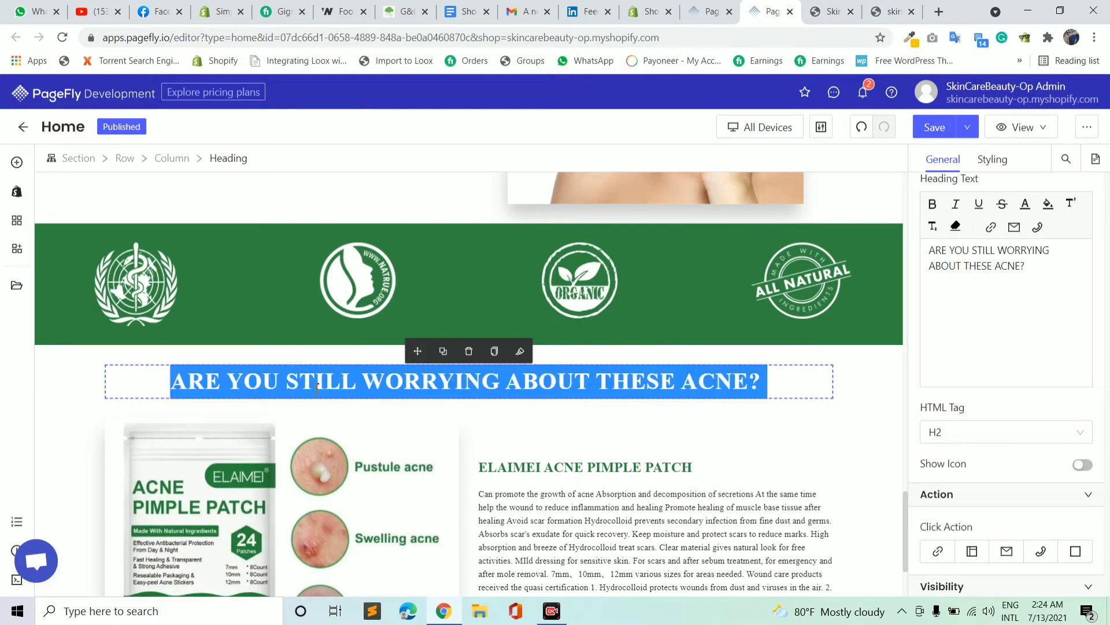
pyautogui.rightClick(316, 388)
pyautogui.click(361, 174)
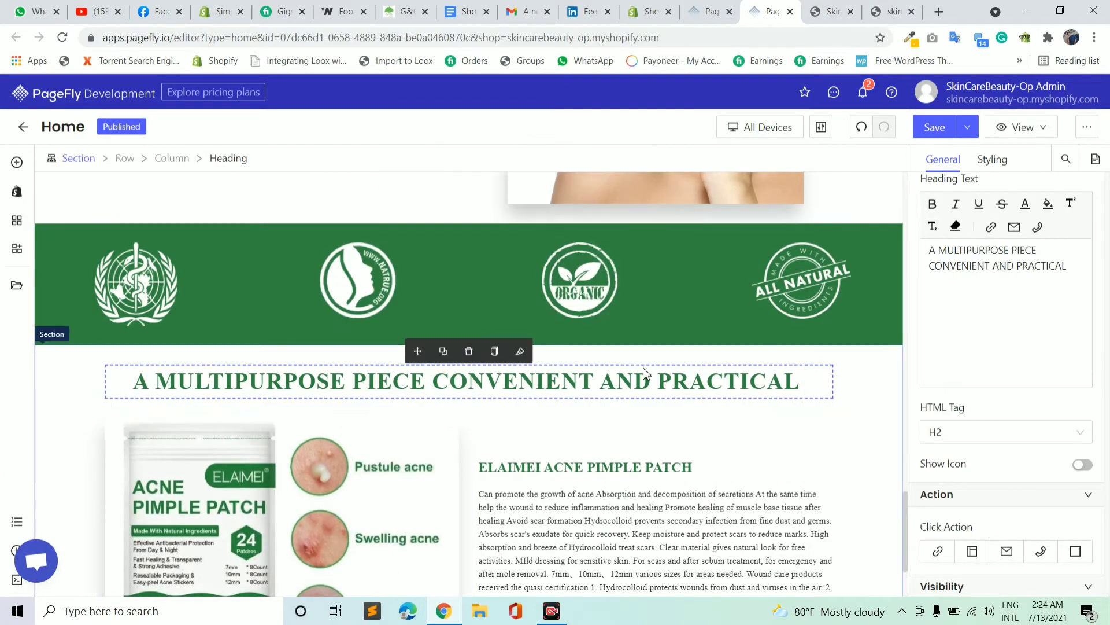
# Compare the pimple patch section's heading, image and text in the editor with the same section on the reference storefront
pyautogui.scroll(9, 761, 313)
pyautogui.scroll(-11, 620, 289)
pyautogui.scroll(10, 399, 315)
pyautogui.scroll(-10, 636, 376)
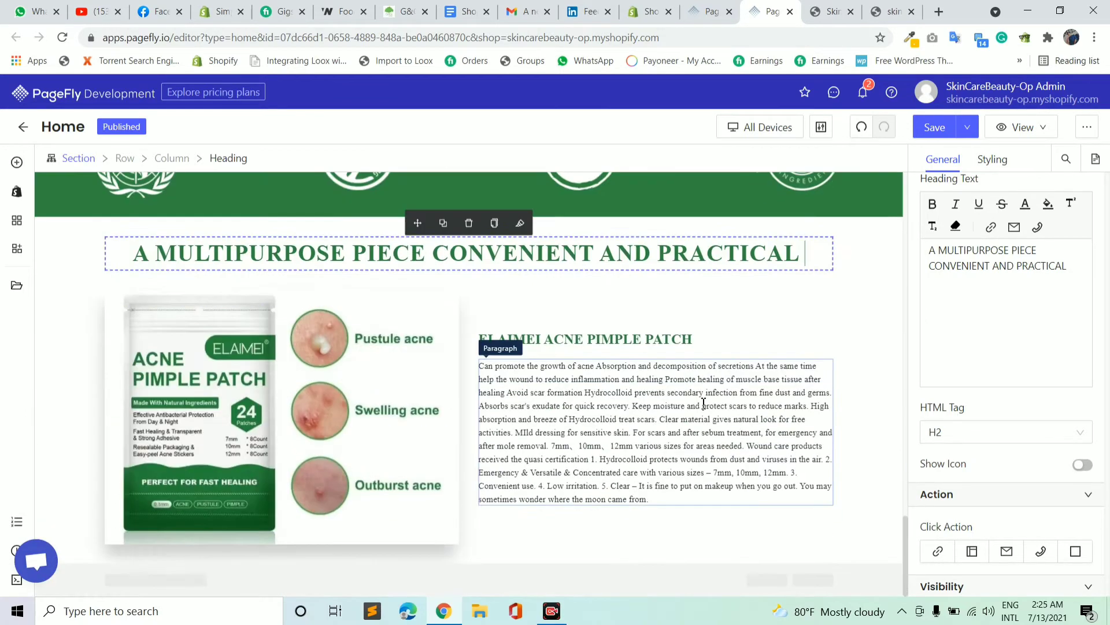
pyautogui.click(894, 10)
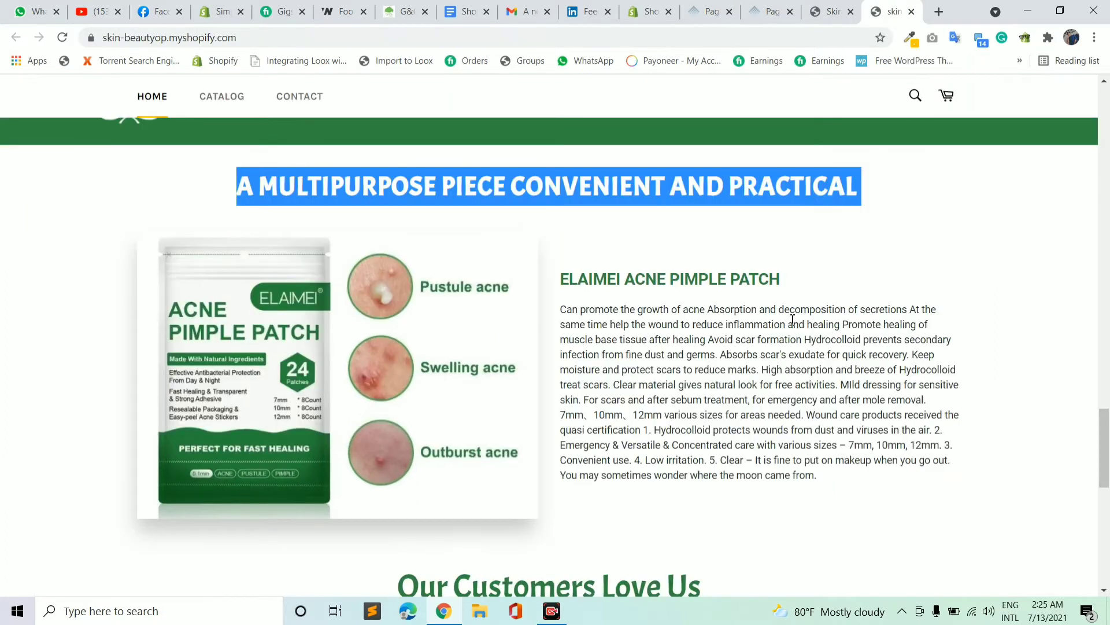
pyautogui.click(774, 10)
pyautogui.click(710, 10)
pyautogui.click(783, 8)
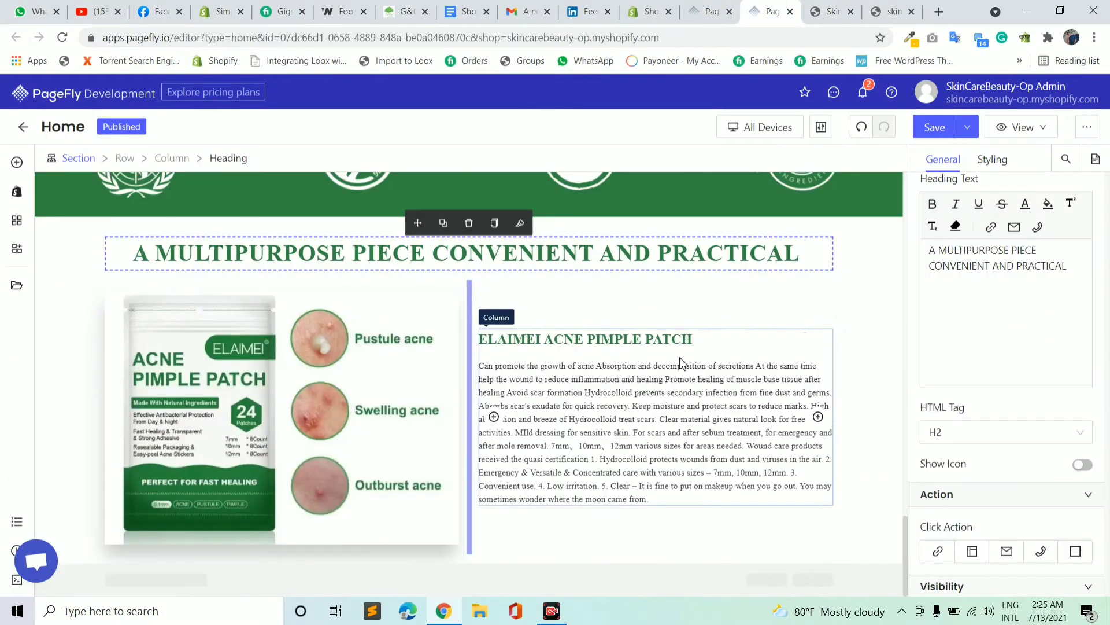
pyautogui.click(638, 455)
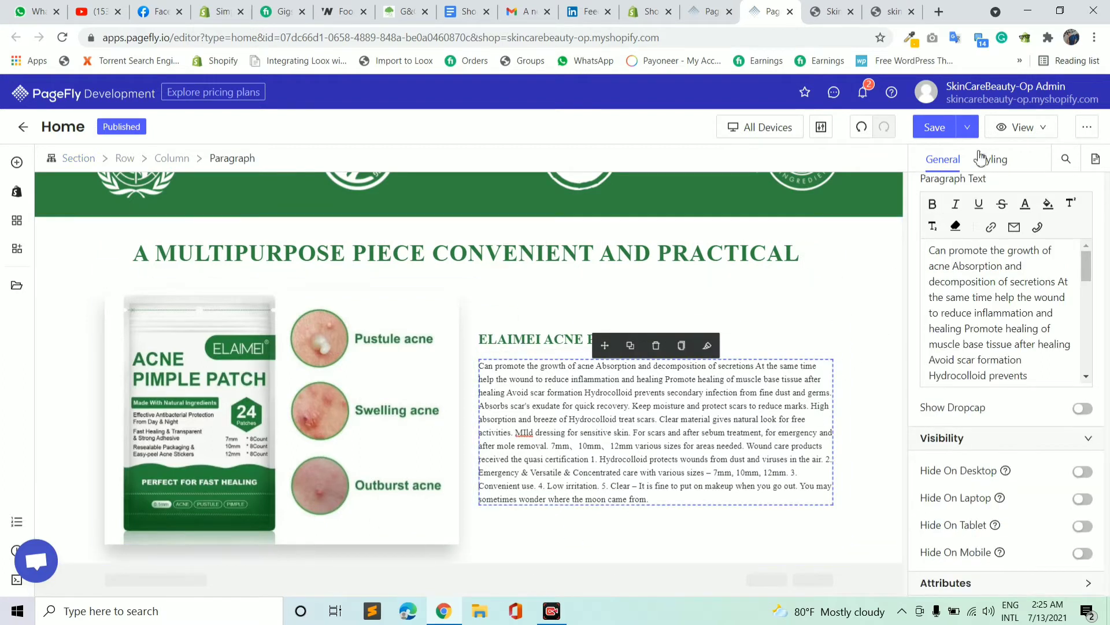
# Save and publish the Home page, open its live page and close the old preview of the store
pyautogui.click(967, 129)
pyautogui.click(959, 157)
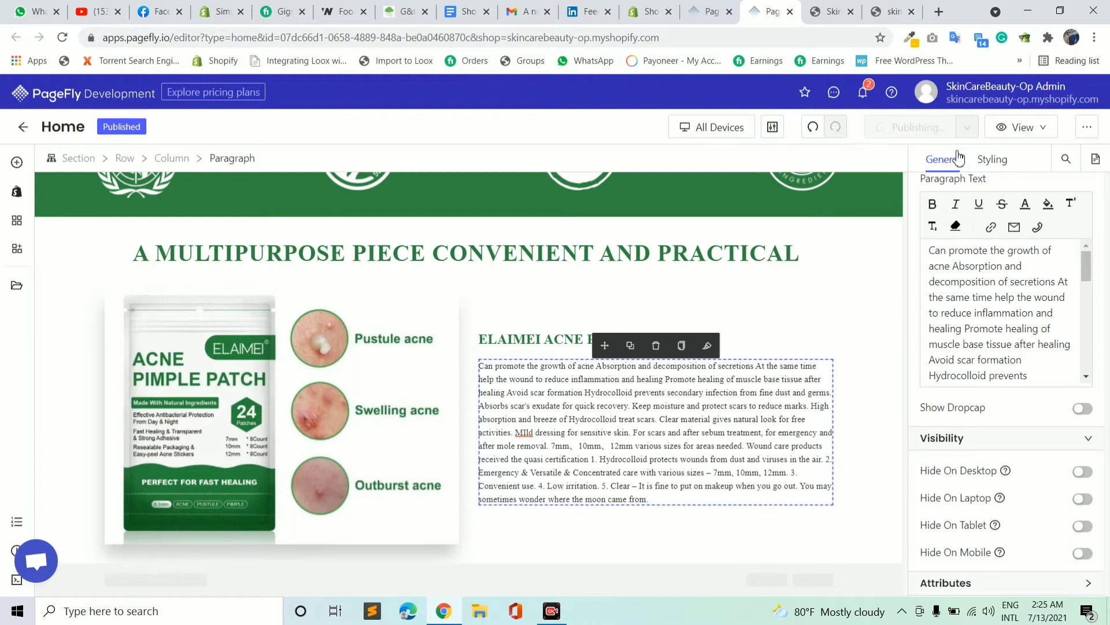
pyautogui.click(1018, 127)
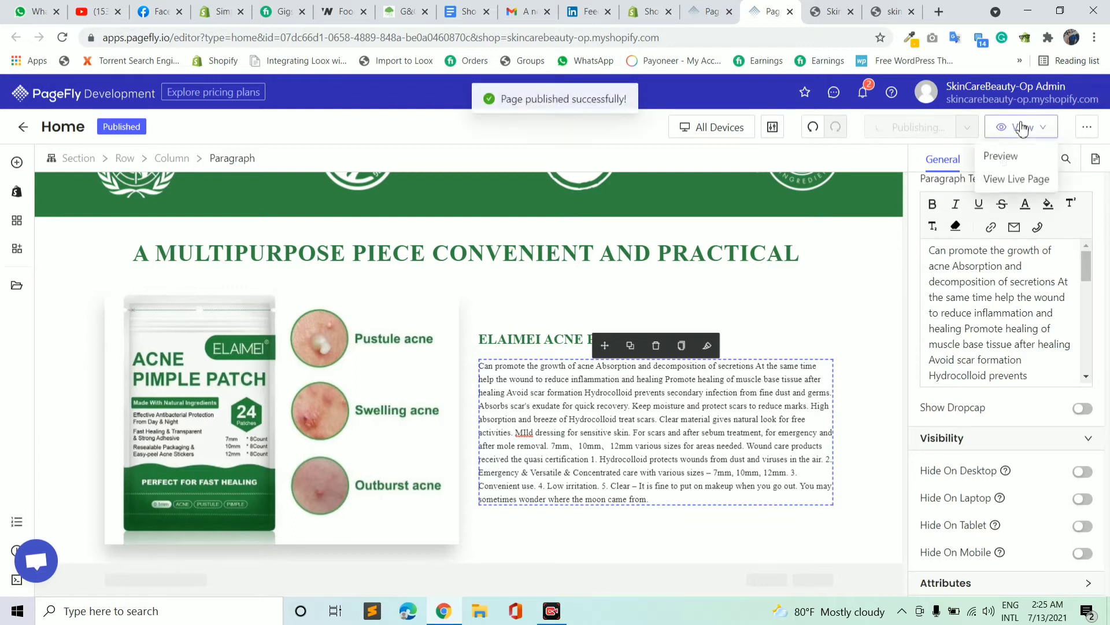
pyautogui.click(1005, 180)
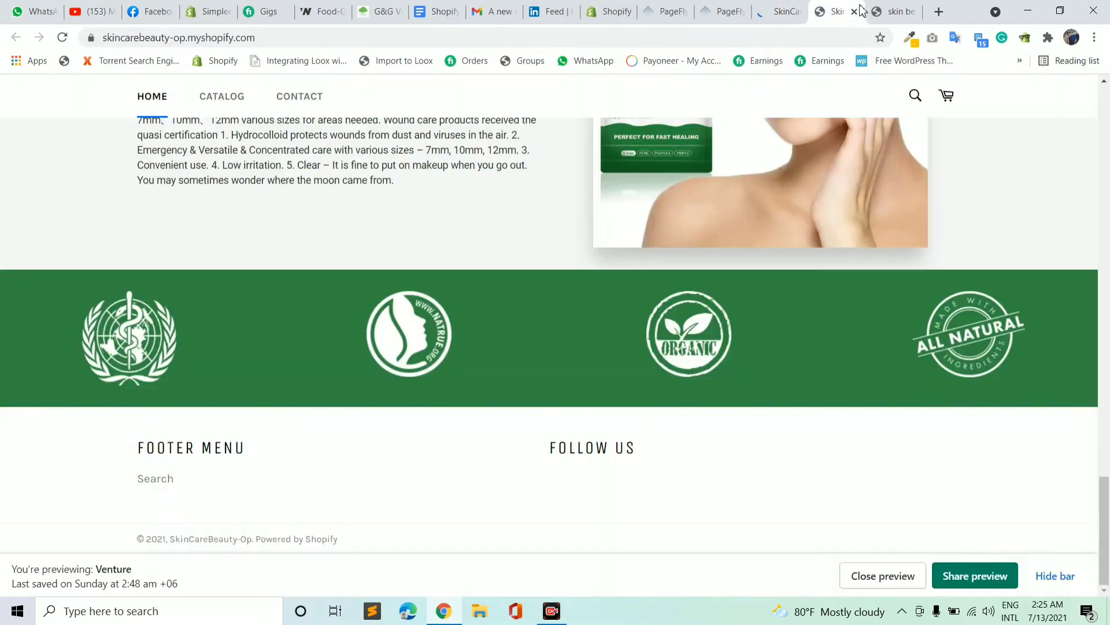
pyautogui.click(860, 16)
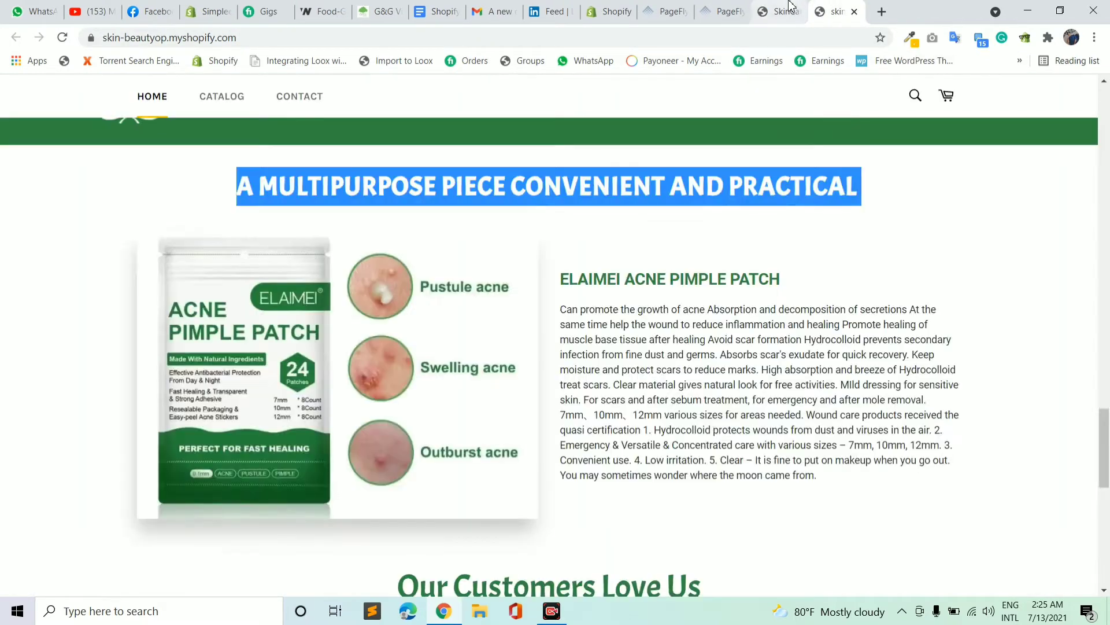
pyautogui.click(858, 14)
# Check the pimple patch section on the live page against the same section on the reference storefront
pyautogui.scroll(-10, 648, 191)
pyautogui.scroll(-10, 633, 217)
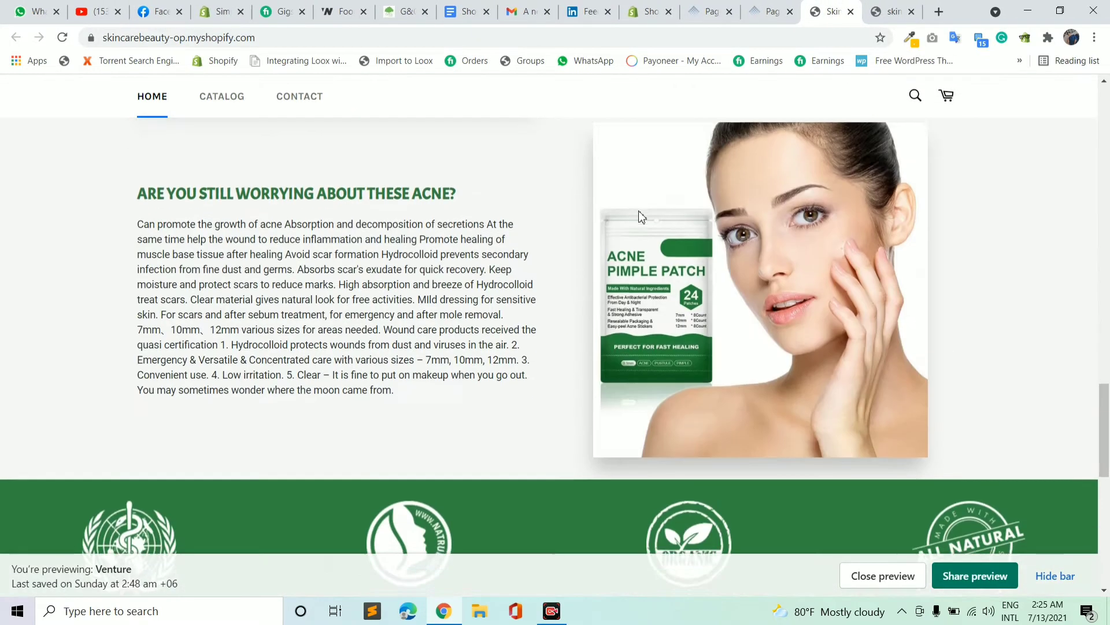
pyautogui.scroll(2, 258, 359)
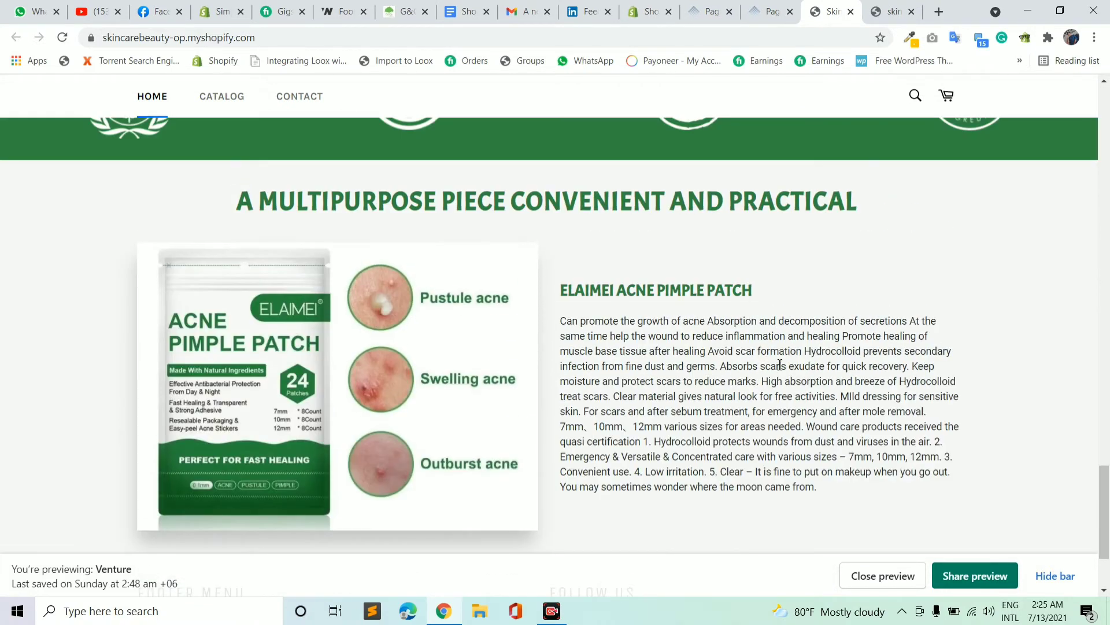
pyautogui.click(889, 7)
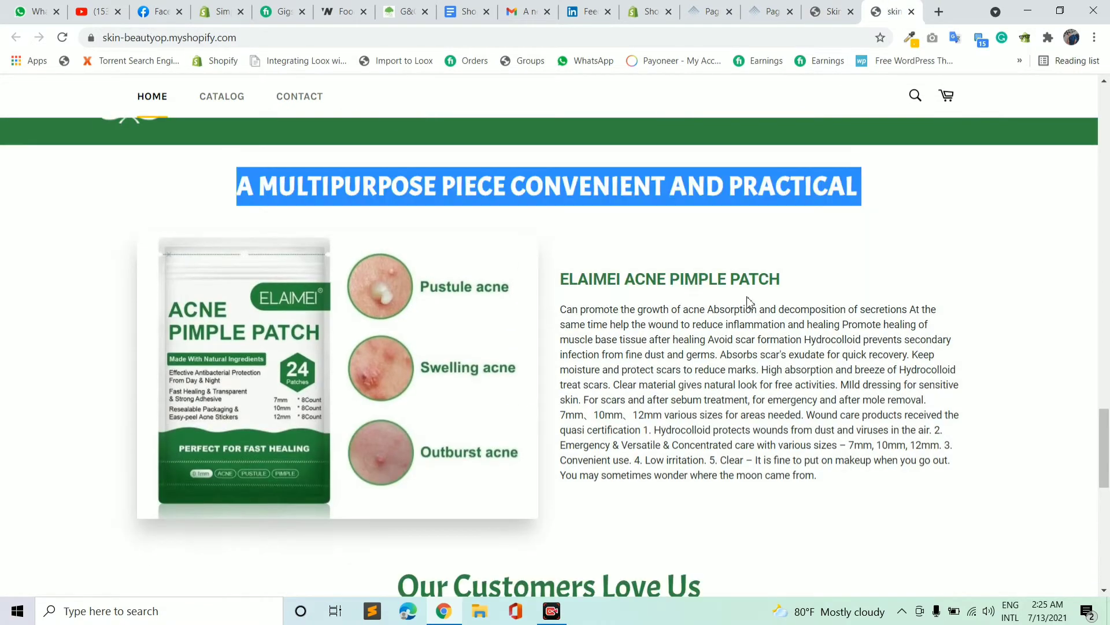
pyautogui.click(552, 313)
pyautogui.scroll(2, 631, 255)
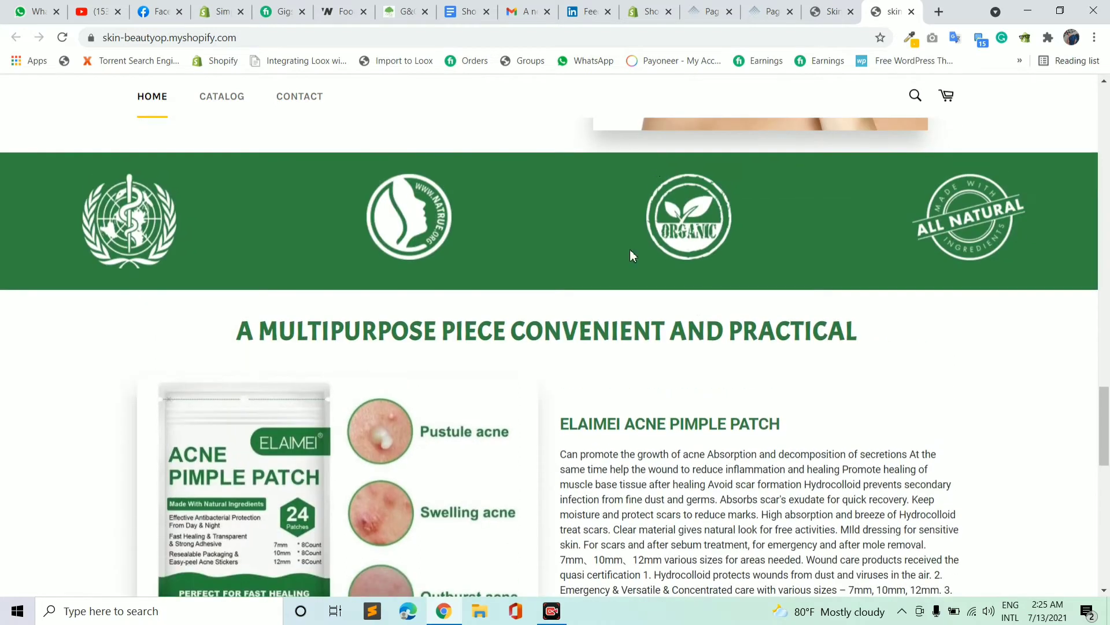
pyautogui.click(831, 8)
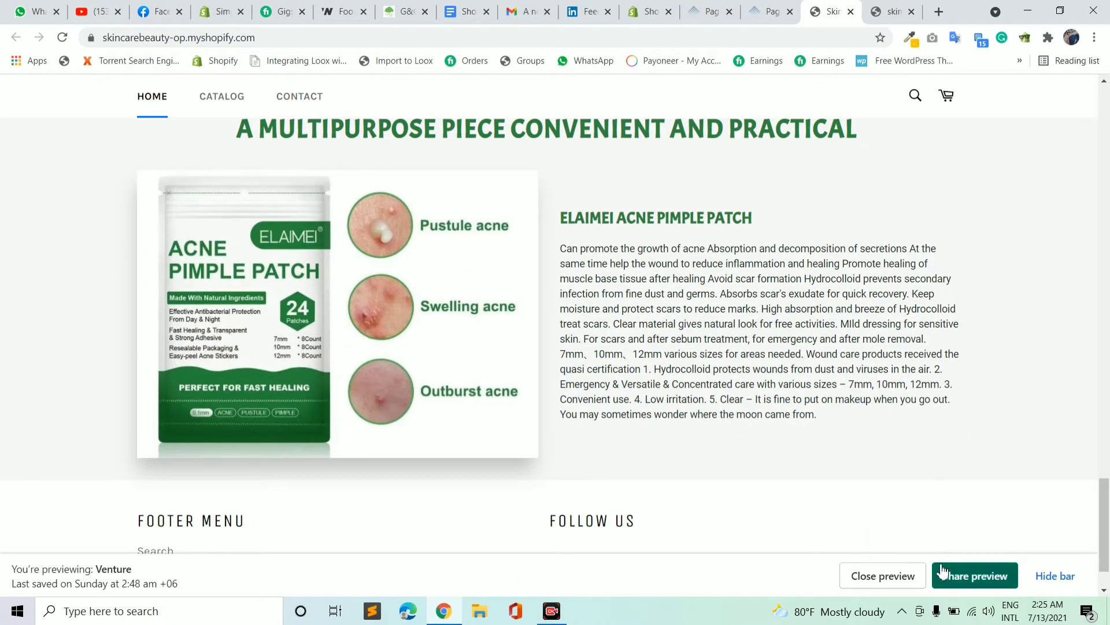
# Close the Venture theme preview on the live store and review the published home page down to the footer
pyautogui.click(891, 576)
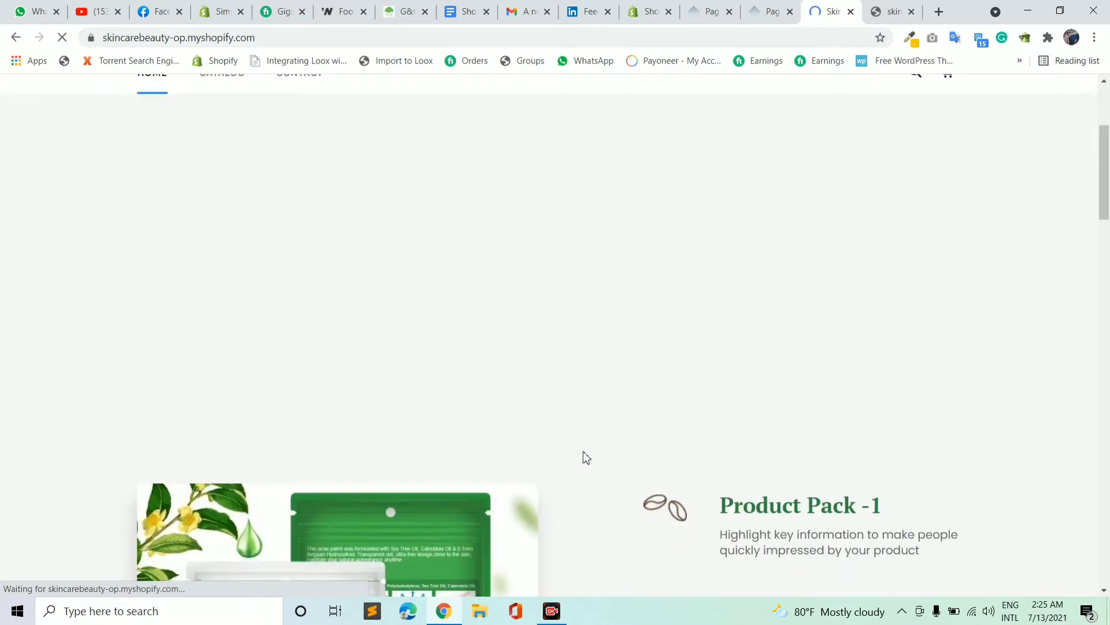
pyautogui.scroll(-18, 667, 345)
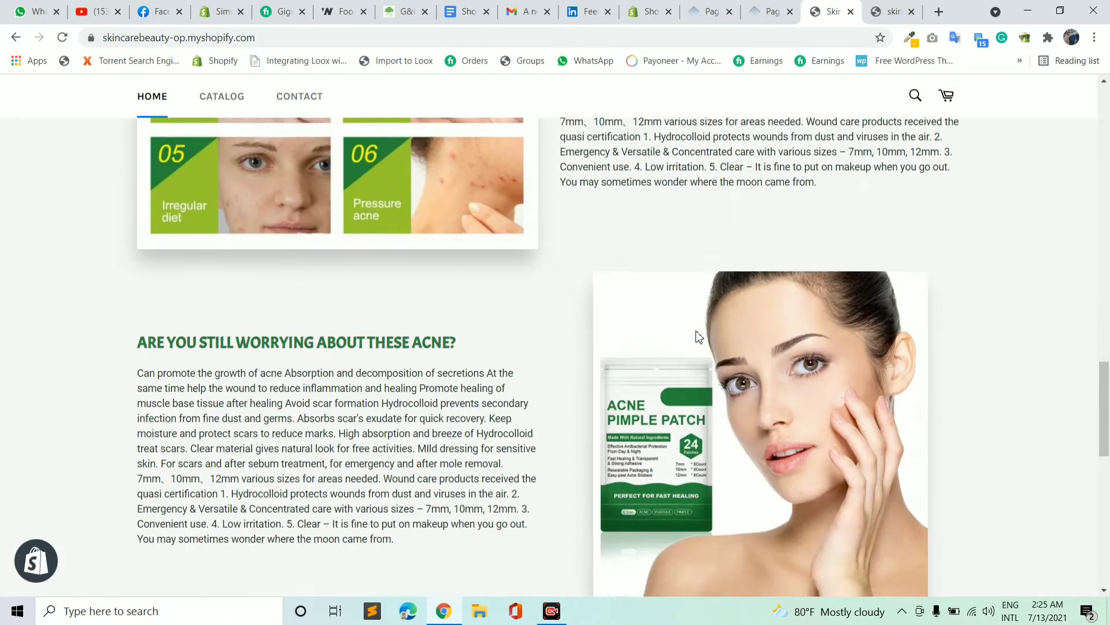
pyautogui.scroll(-10, 699, 337)
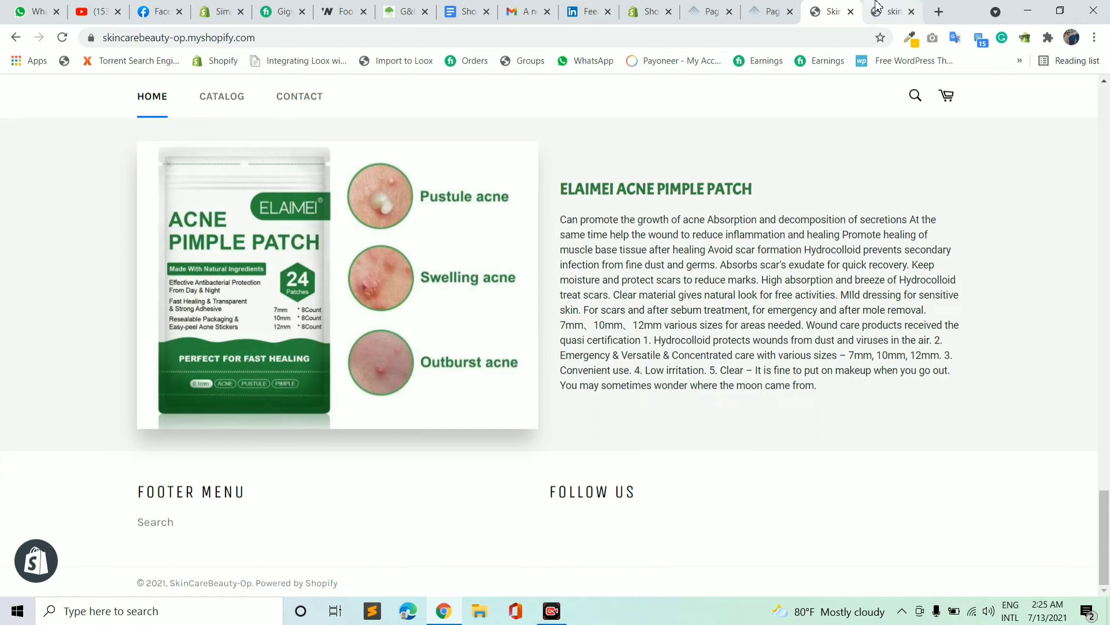
# Examine the "Our Customers Love Us" testimonial cards below the pimple patch section on the reference storefront
pyautogui.click(885, 11)
pyautogui.scroll(-9, 585, 333)
pyautogui.scroll(3, 585, 333)
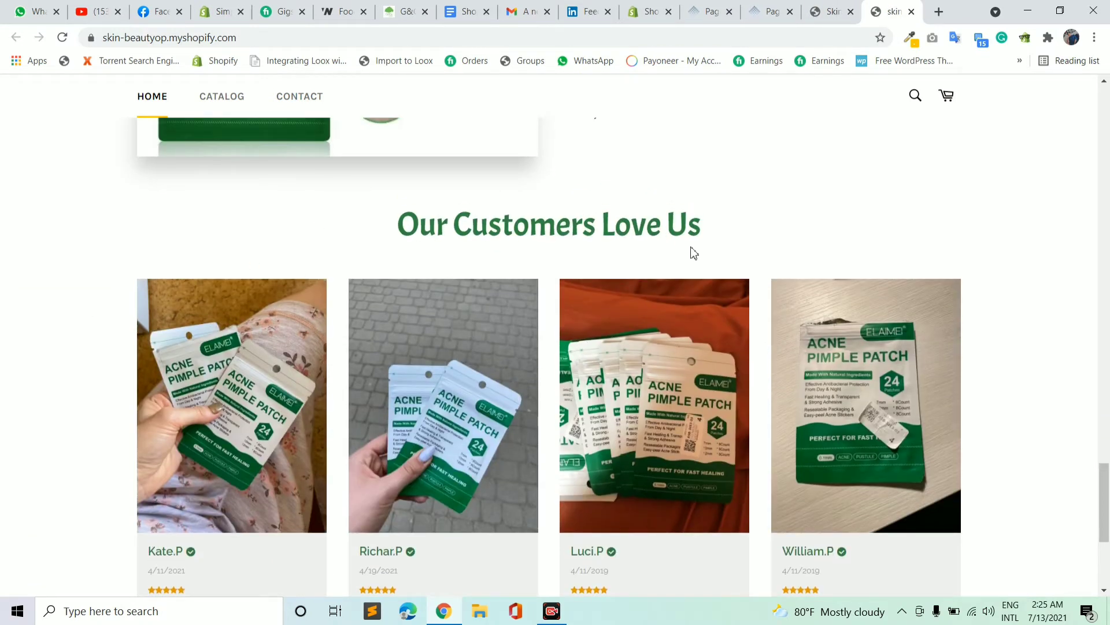
pyautogui.scroll(-1, 693, 252)
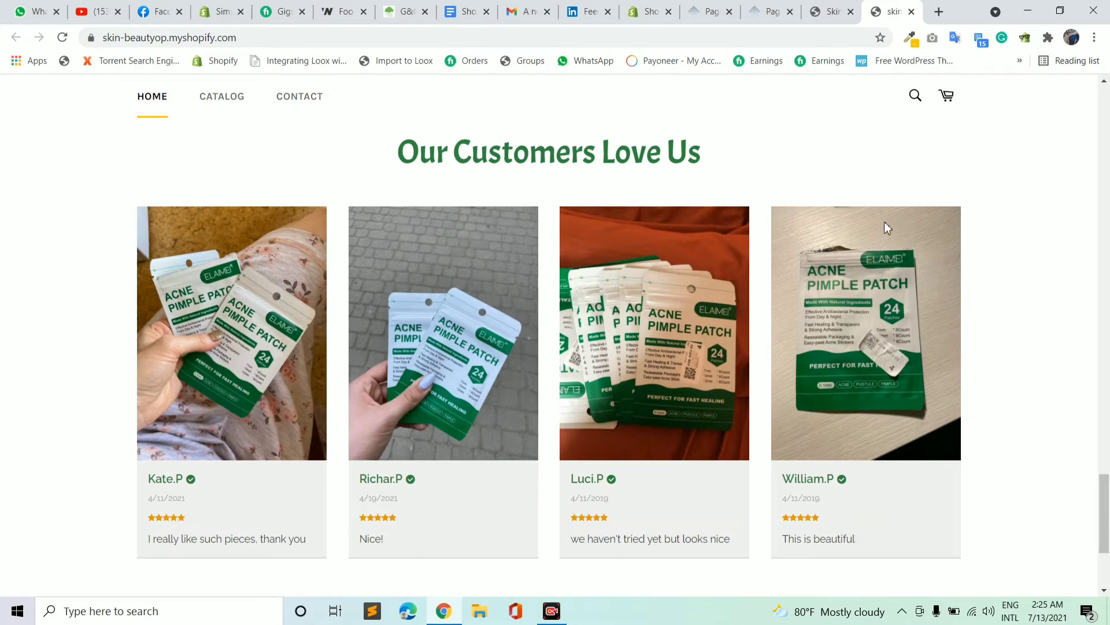
# Return to PageFly and browse the Testimonials, Brand Story, Generic Content, Trust Badges and Product Information page sections for a matching review layout
pyautogui.click(759, 9)
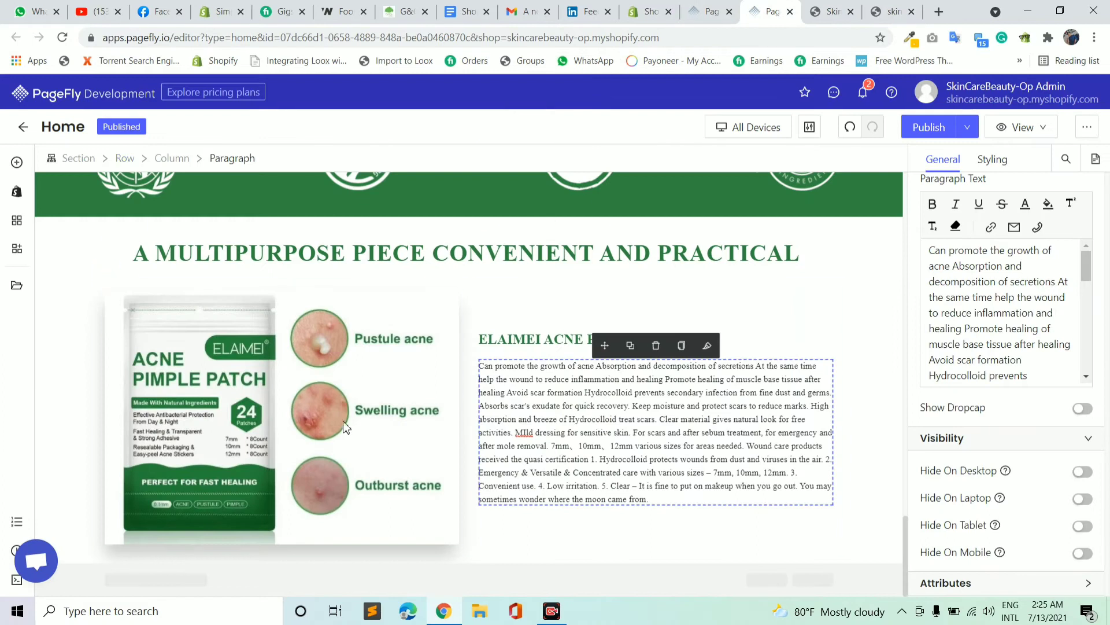
pyautogui.click(27, 284)
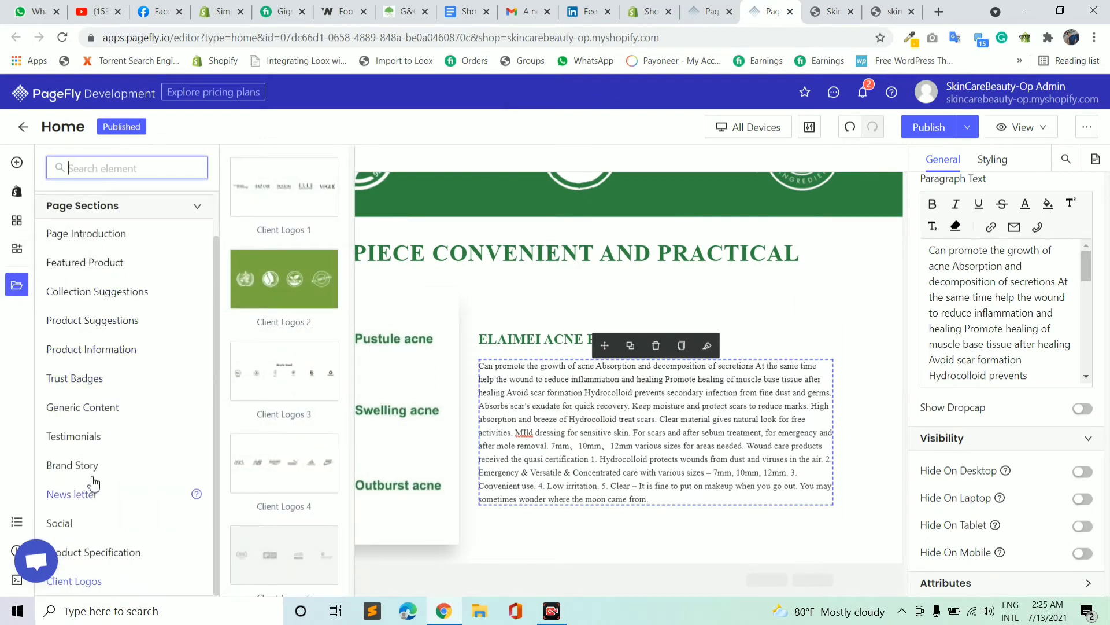
pyautogui.click(90, 445)
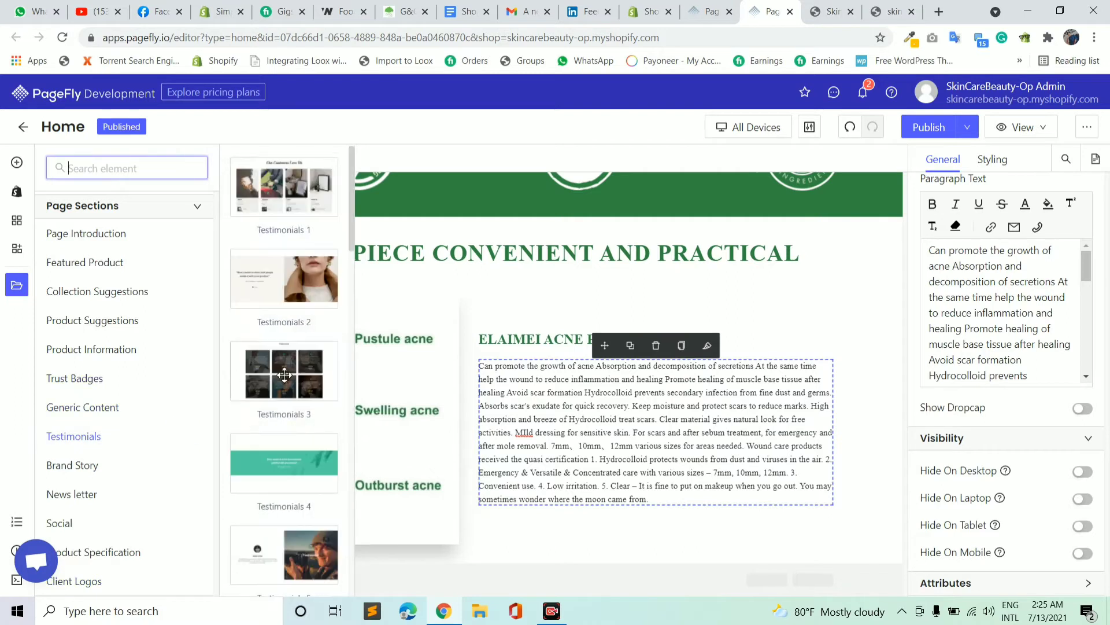
pyautogui.scroll(-14, 297, 394)
pyautogui.scroll(-10, 297, 395)
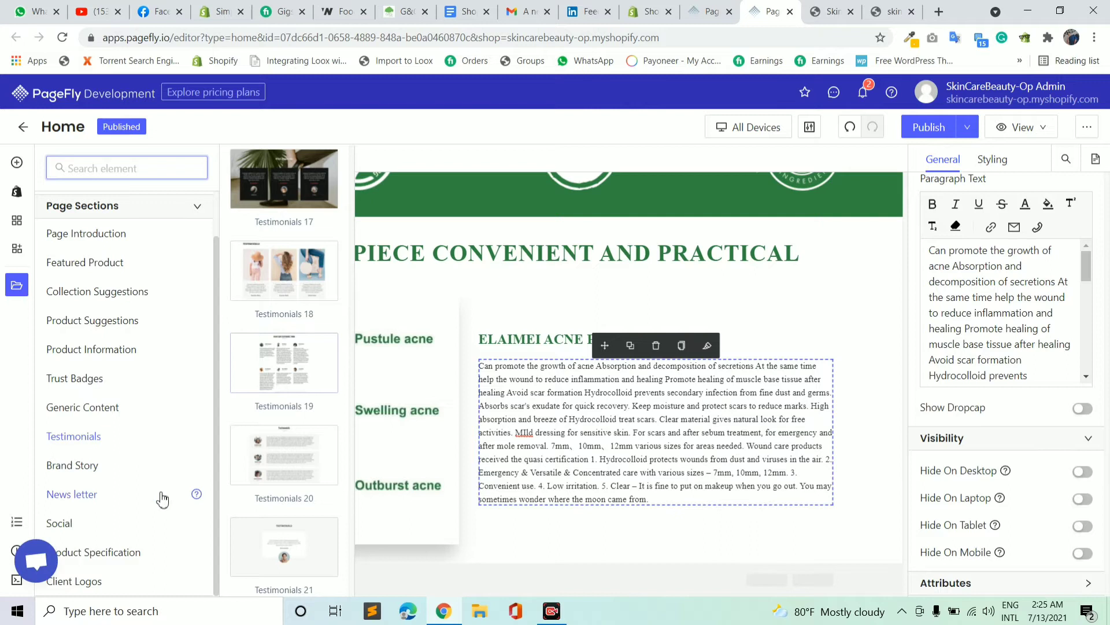
pyautogui.click(84, 465)
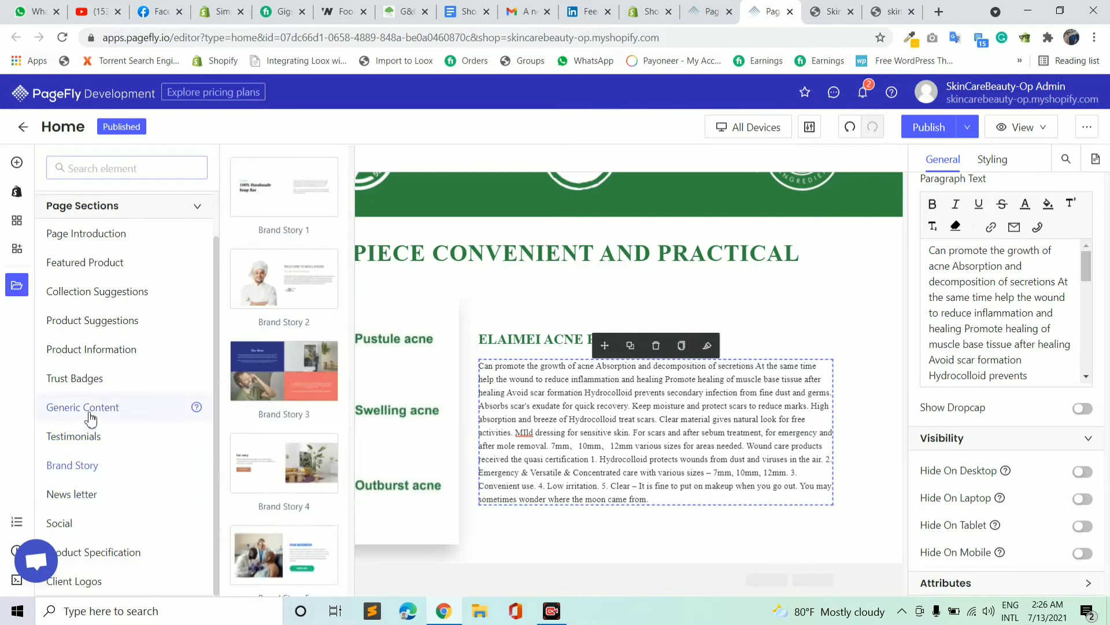
pyautogui.click(90, 412)
pyautogui.click(89, 386)
pyautogui.scroll(-5, 294, 350)
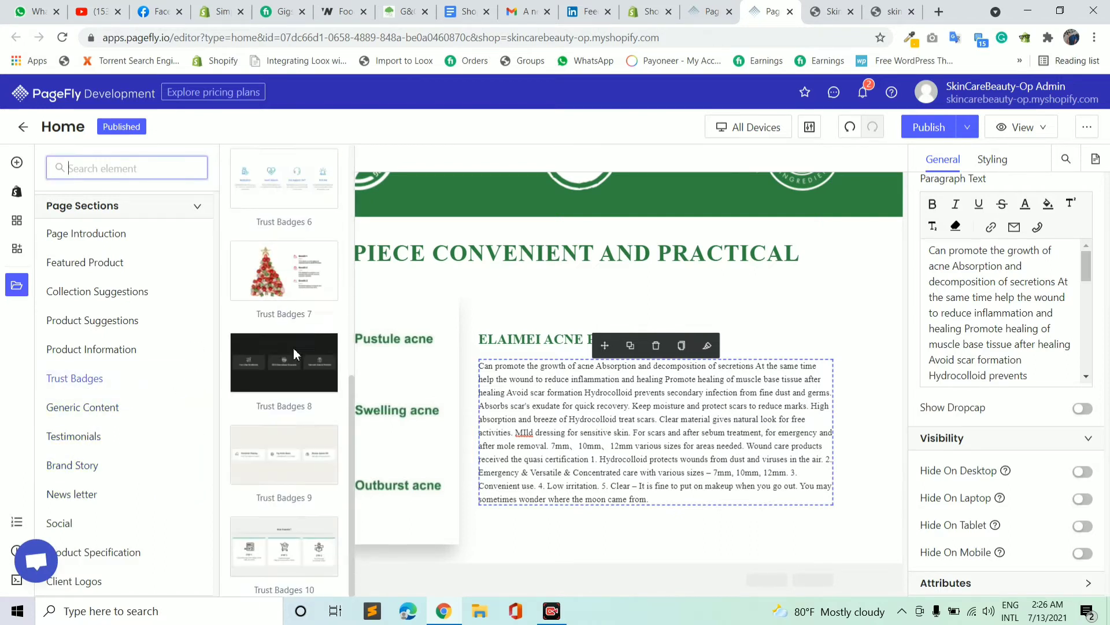
pyautogui.click(68, 353)
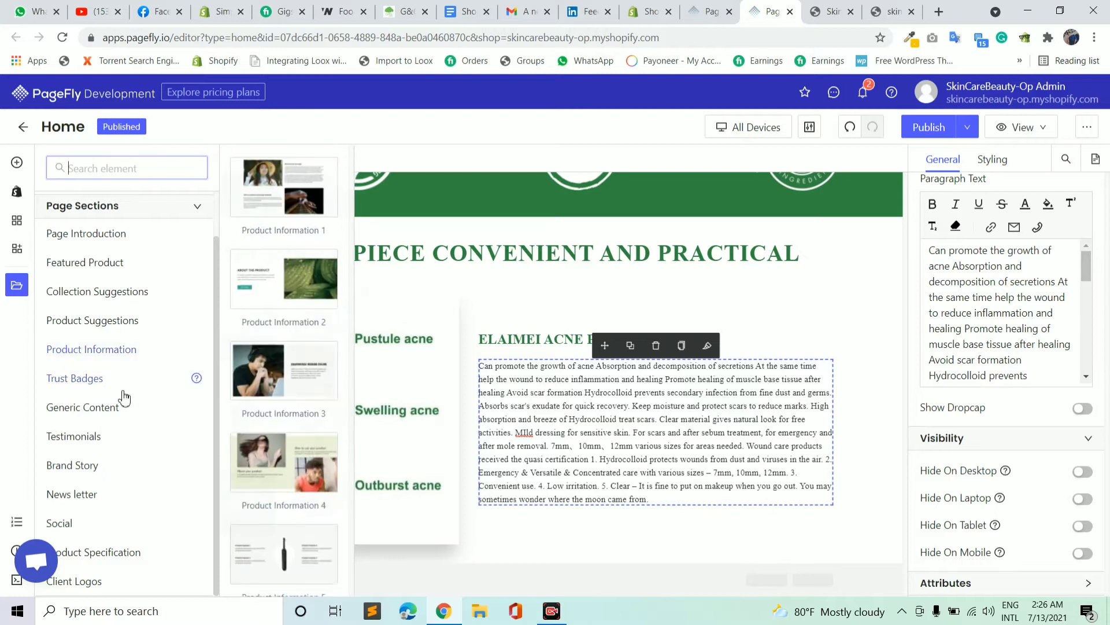
pyautogui.scroll(-5, 270, 405)
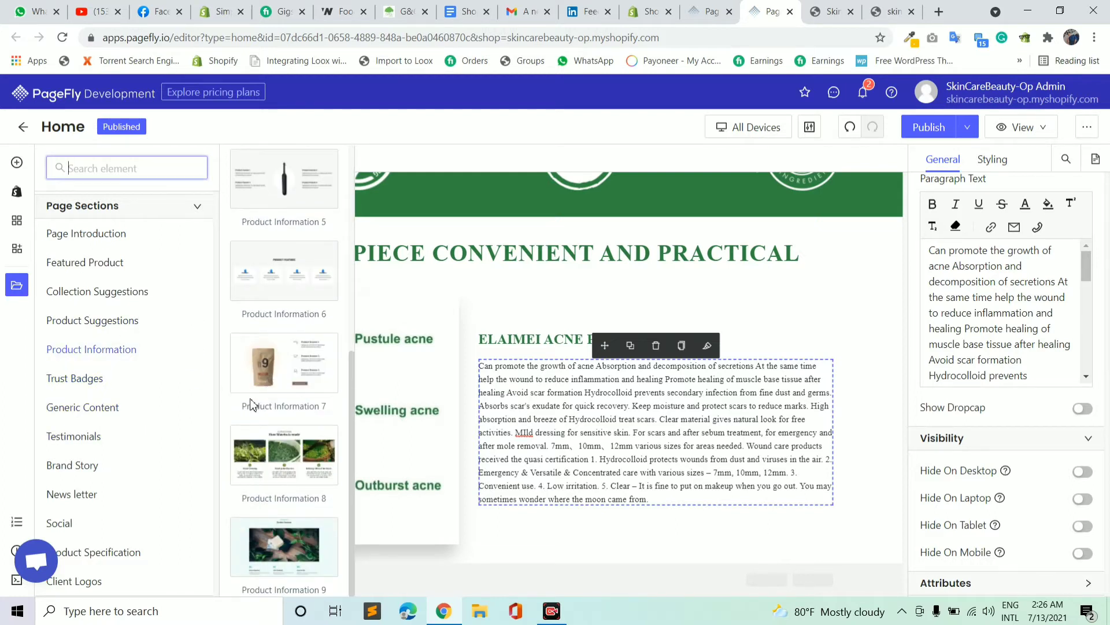
pyautogui.scroll(5, 250, 404)
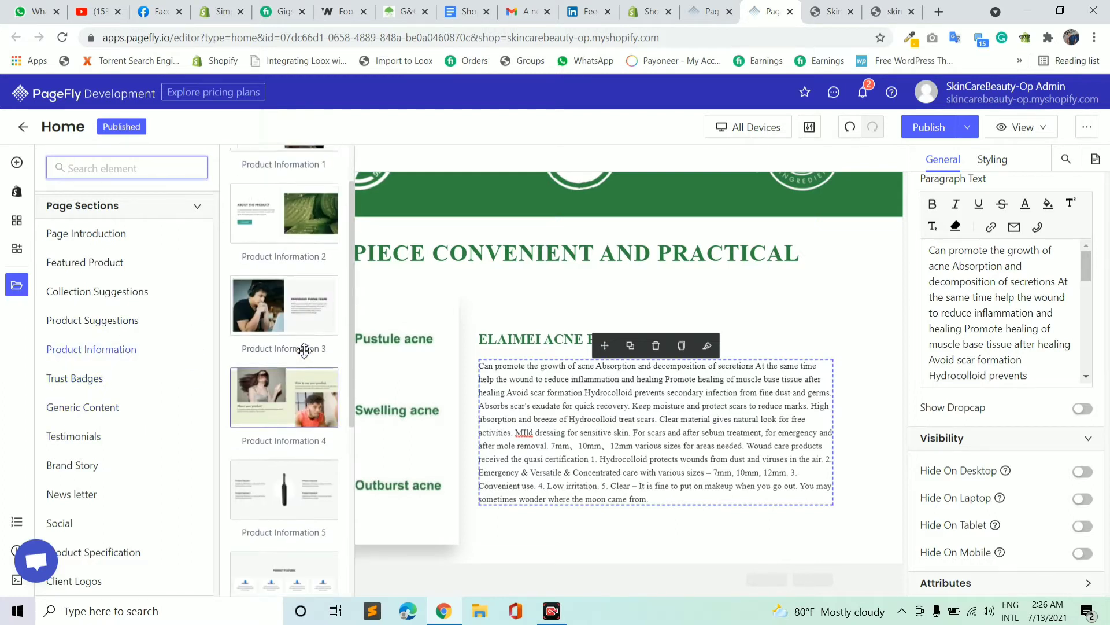
# Insert the Testimonials 1 page section below the pimple patch image and text row
pyautogui.click(84, 439)
pyautogui.click(77, 465)
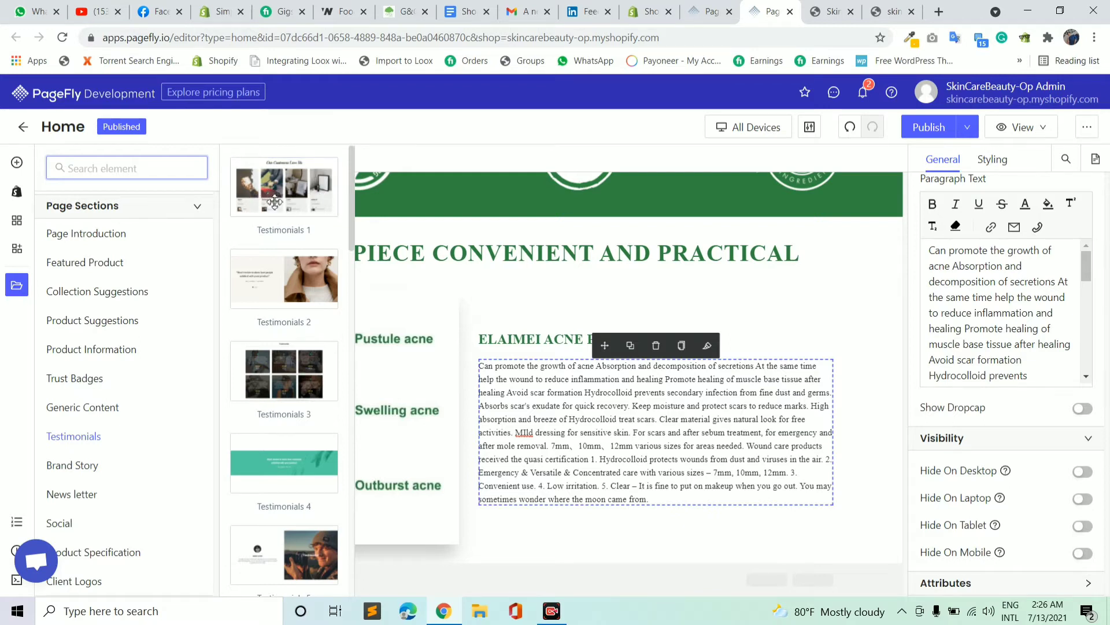
pyautogui.moveTo(275, 200); pyautogui.dragTo(435, 563)
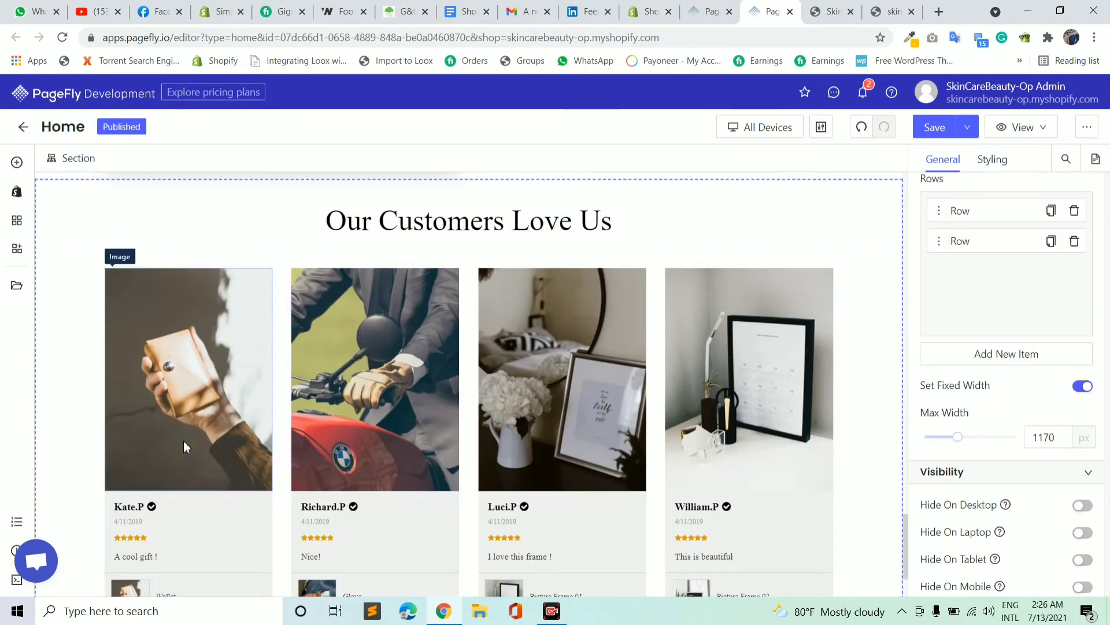
pyautogui.click(120, 435)
pyautogui.click(334, 403)
pyautogui.click(599, 383)
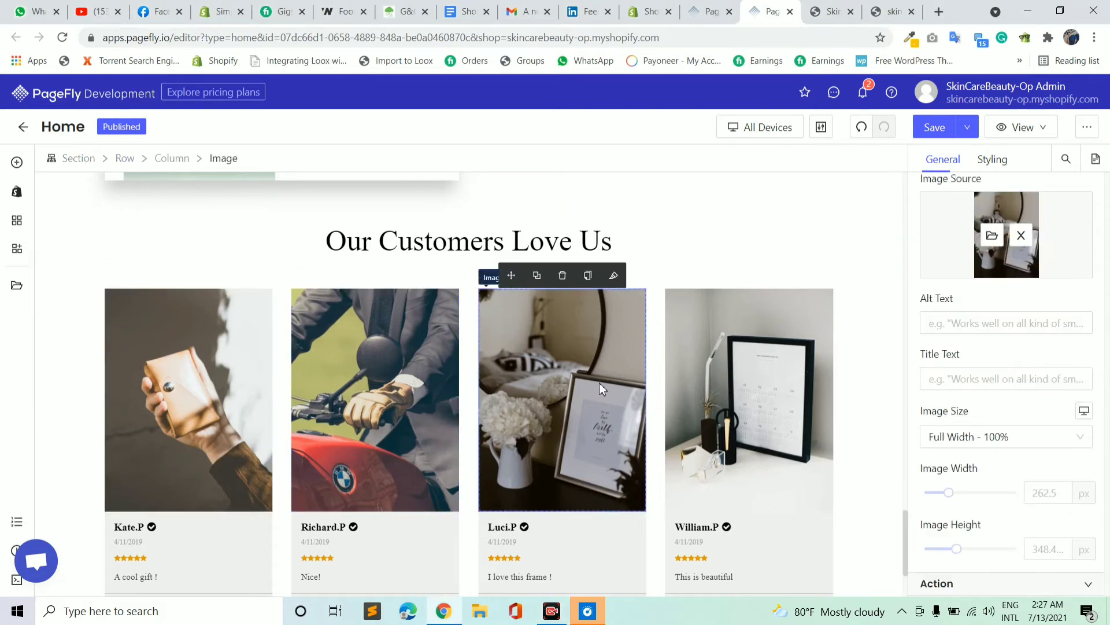
pyautogui.click(728, 396)
# Upload ezgif.com-gif-maker (41).jpg from Downloads and set it as the first testimonial card's image
pyautogui.click(237, 386)
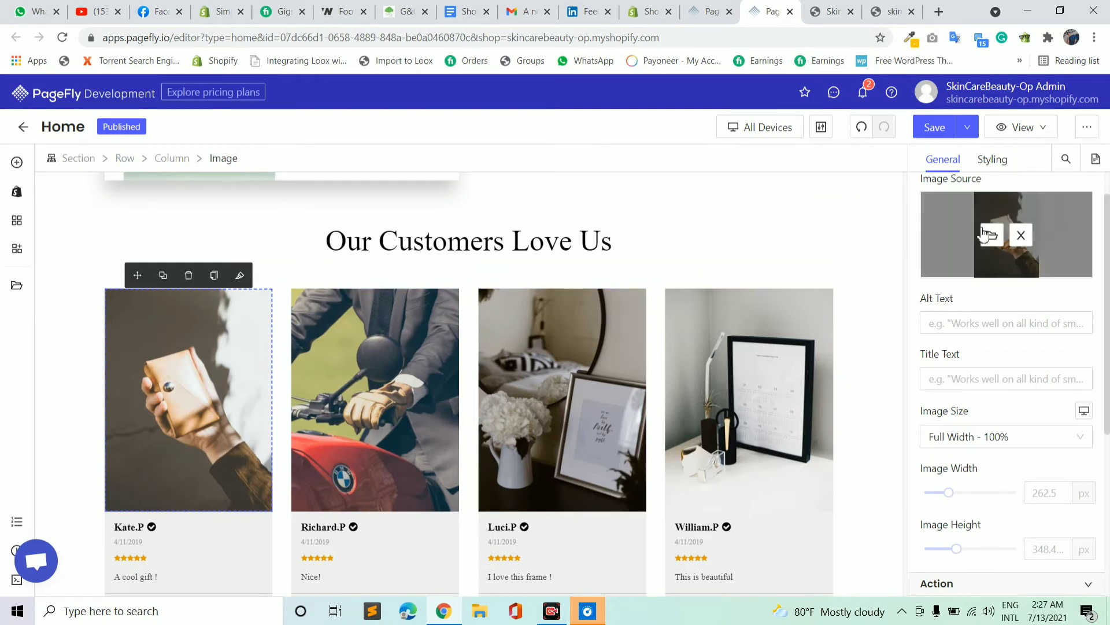
pyautogui.click(993, 232)
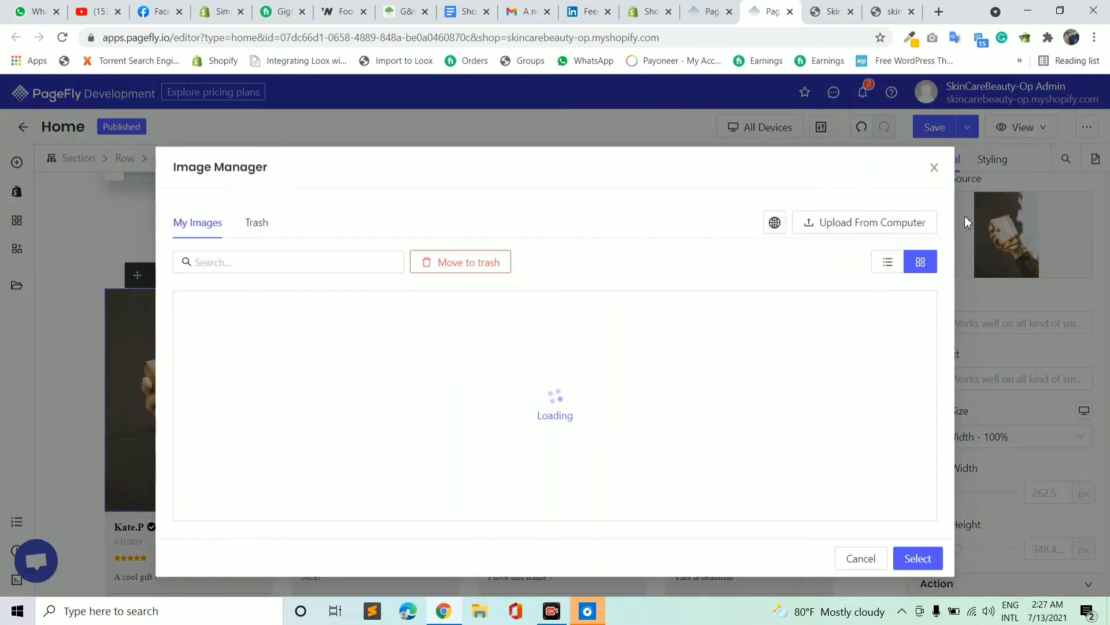
pyautogui.click(805, 228)
pyautogui.scroll(-5, 395, 276)
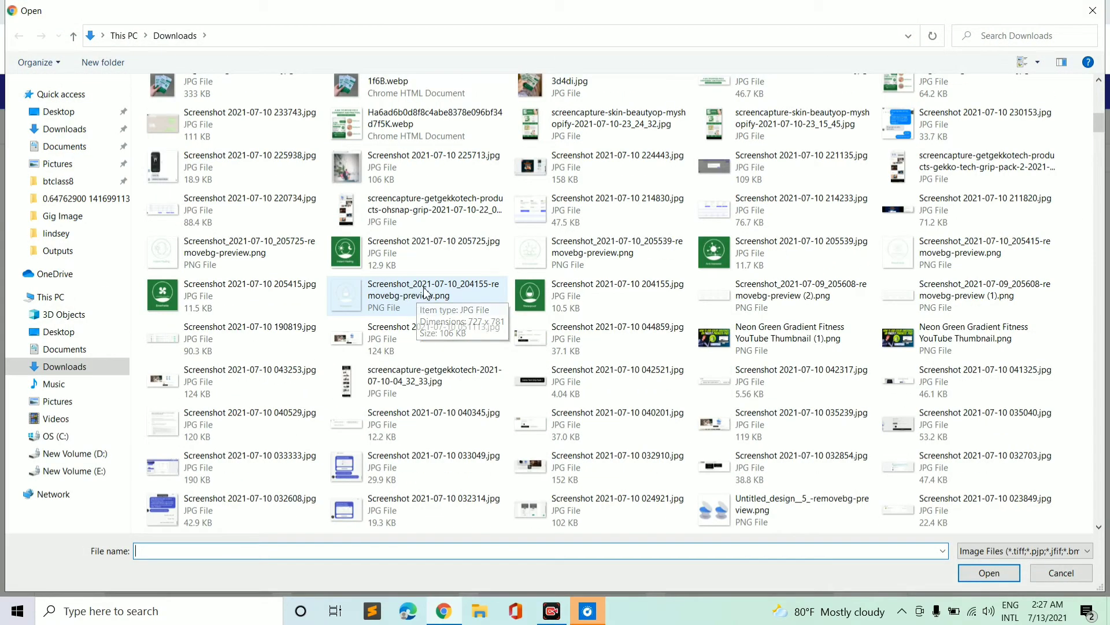
pyautogui.scroll(-5, 423, 295)
pyautogui.scroll(-3, 427, 291)
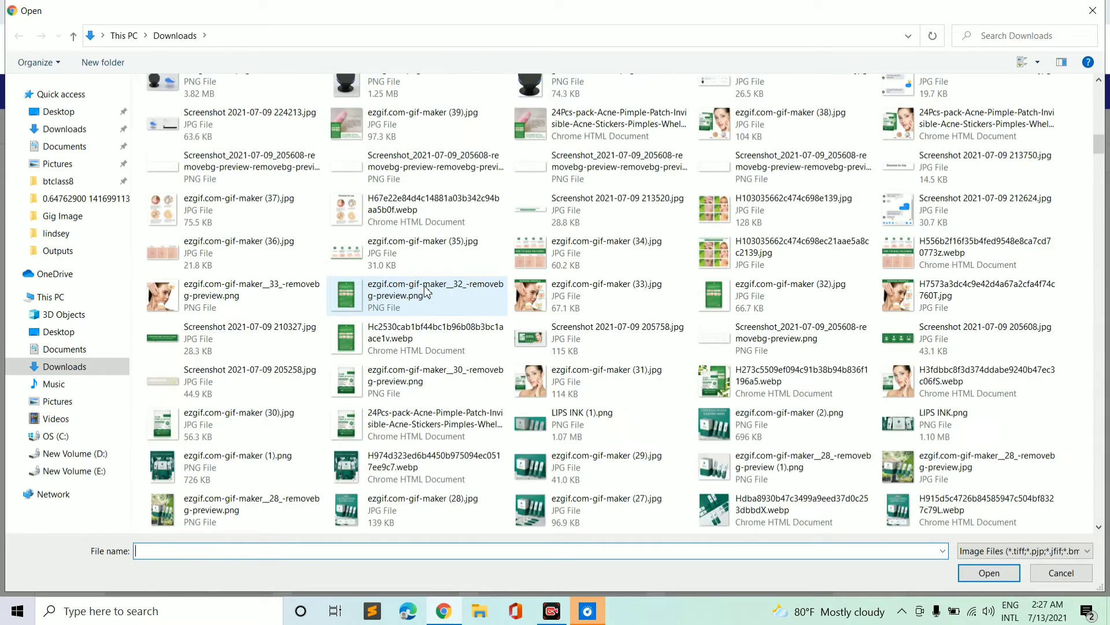
pyautogui.scroll(10, 359, 300)
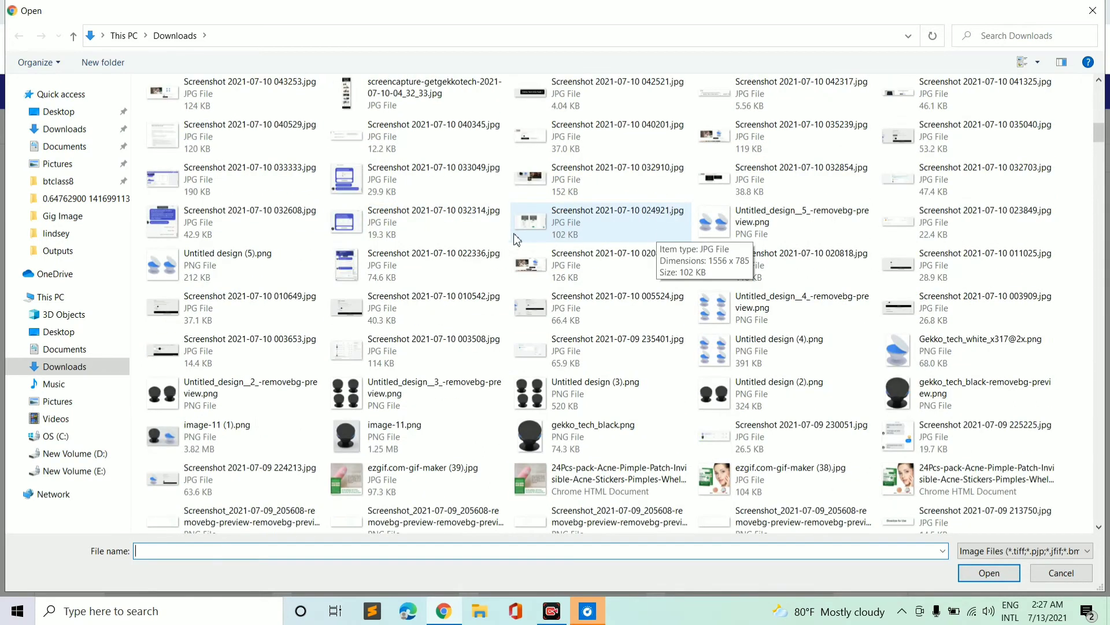
pyautogui.scroll(5, 366, 181)
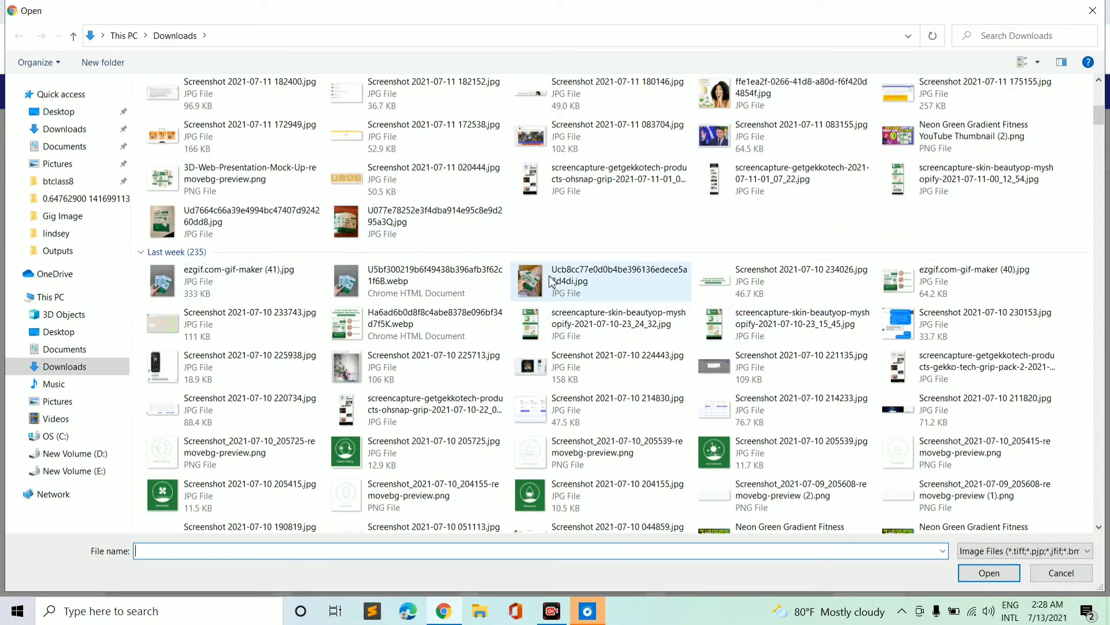
pyautogui.click(230, 284)
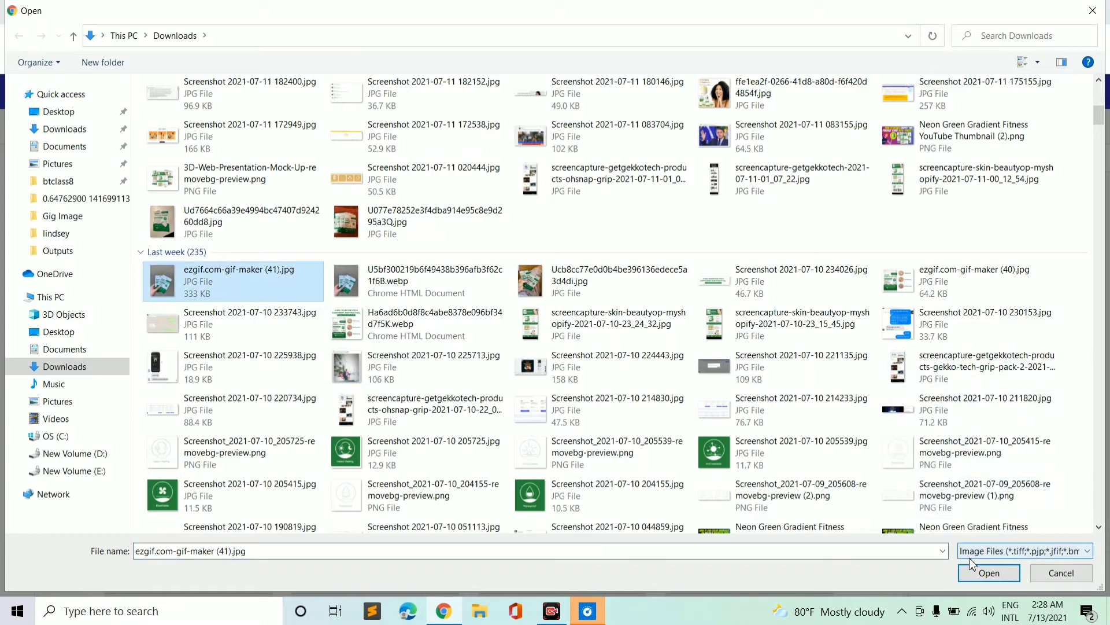
pyautogui.doubleClick(286, 291)
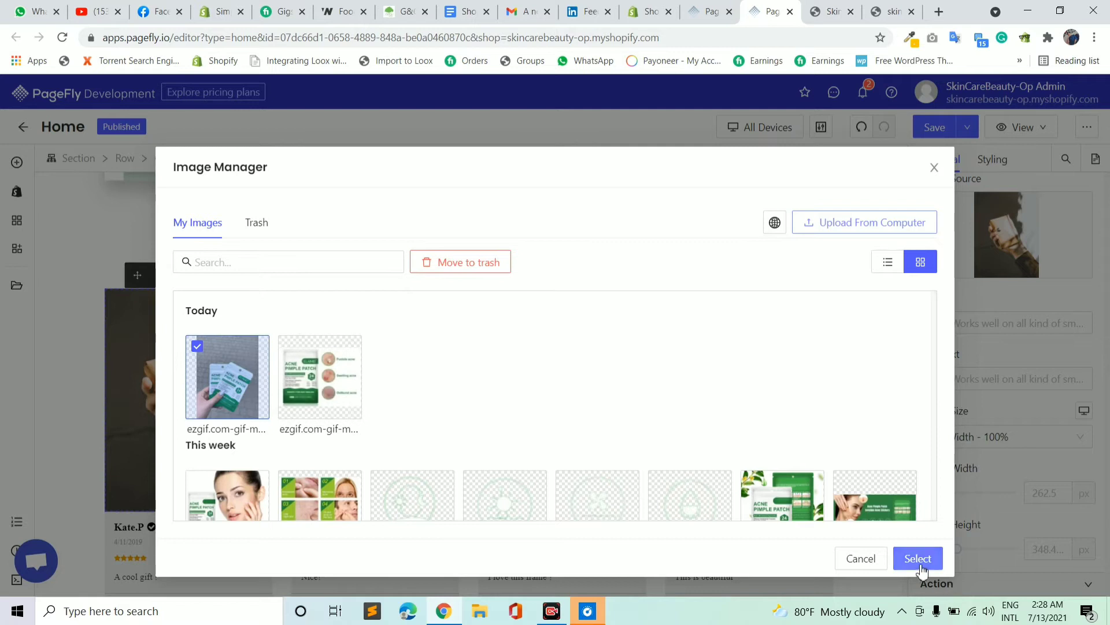
pyautogui.click(918, 558)
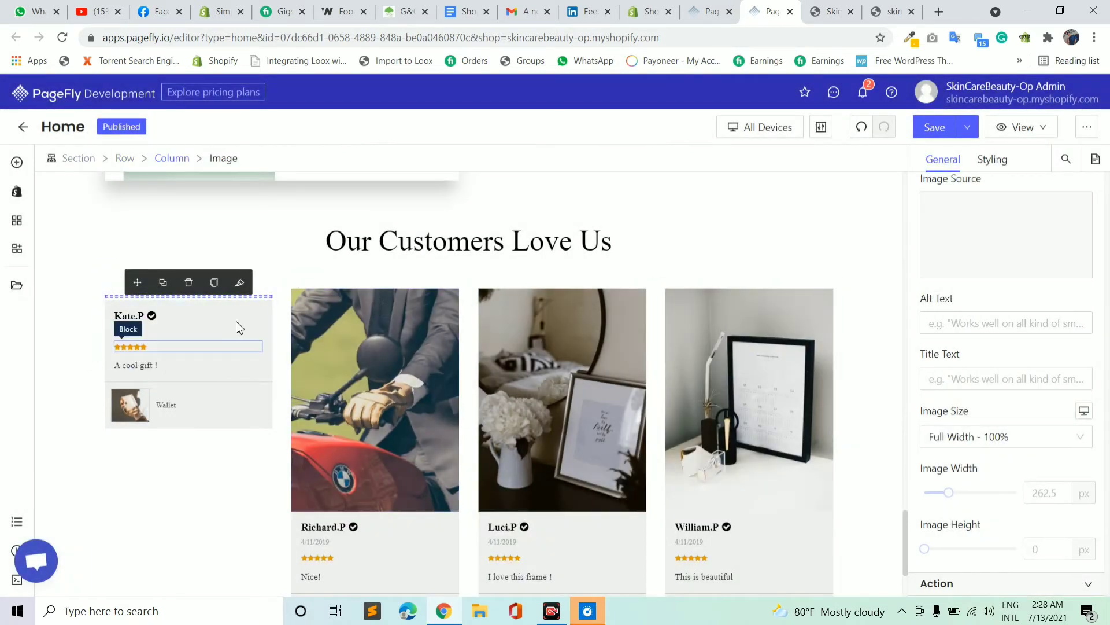
# Copy the review text "I really like such pieces, thank you" from the first card on the reference storefront and return to PageFly
pyautogui.scroll(-2, 139, 421)
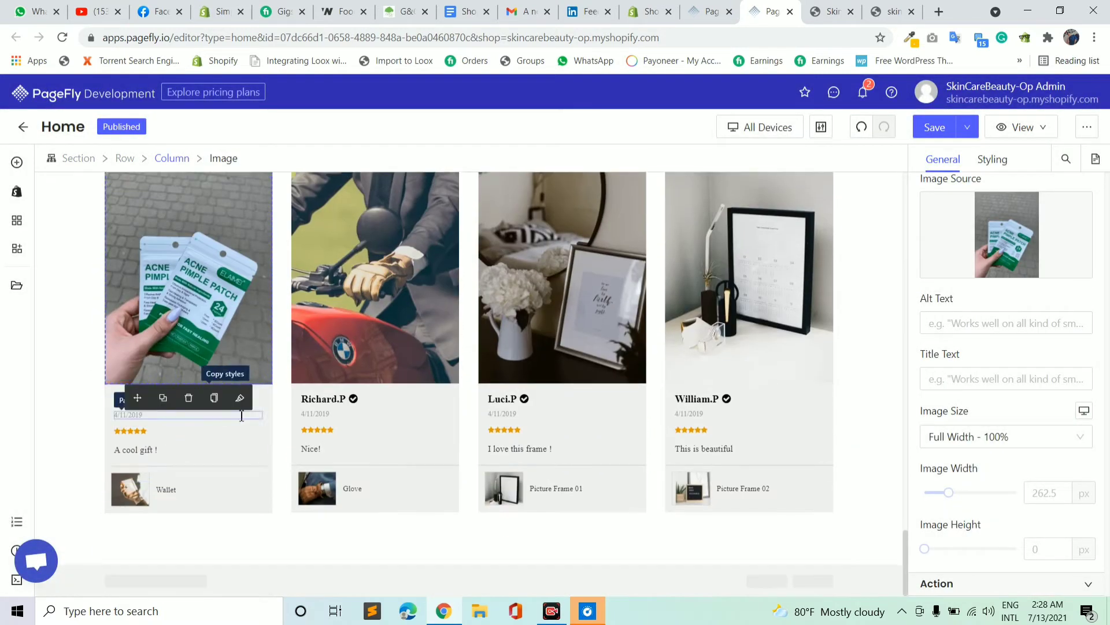
pyautogui.click(163, 451)
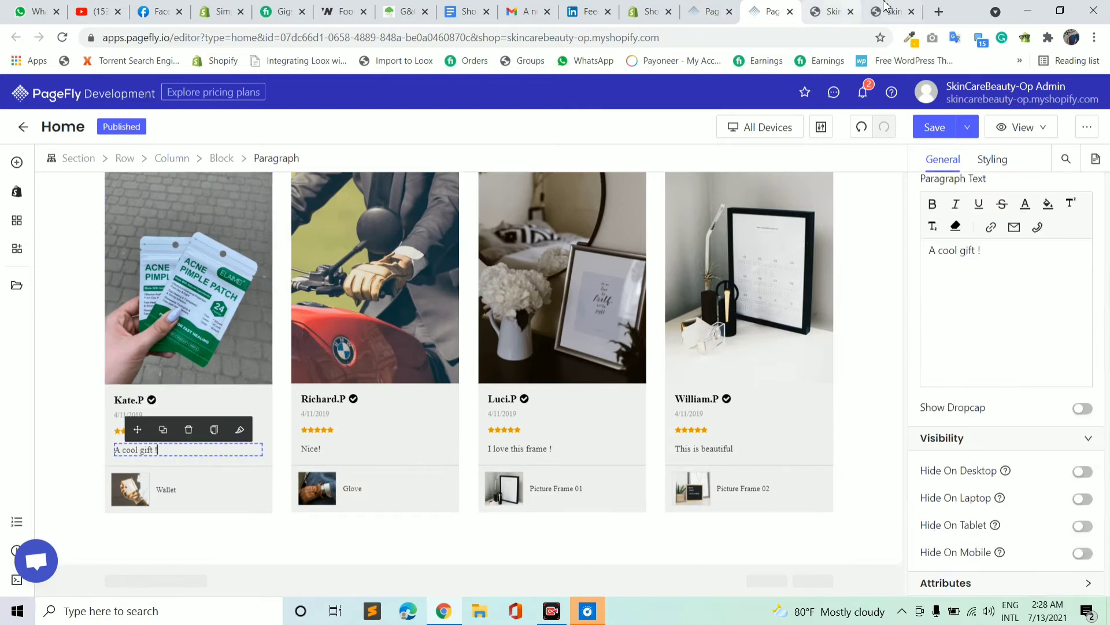
pyautogui.click(879, 16)
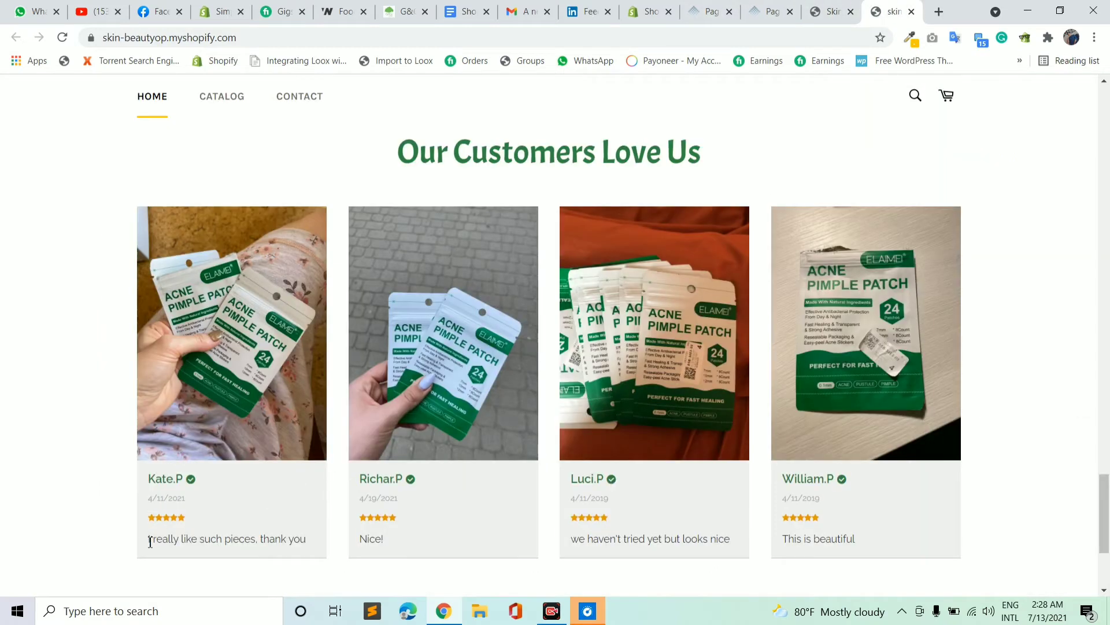
pyautogui.rightClick(280, 539)
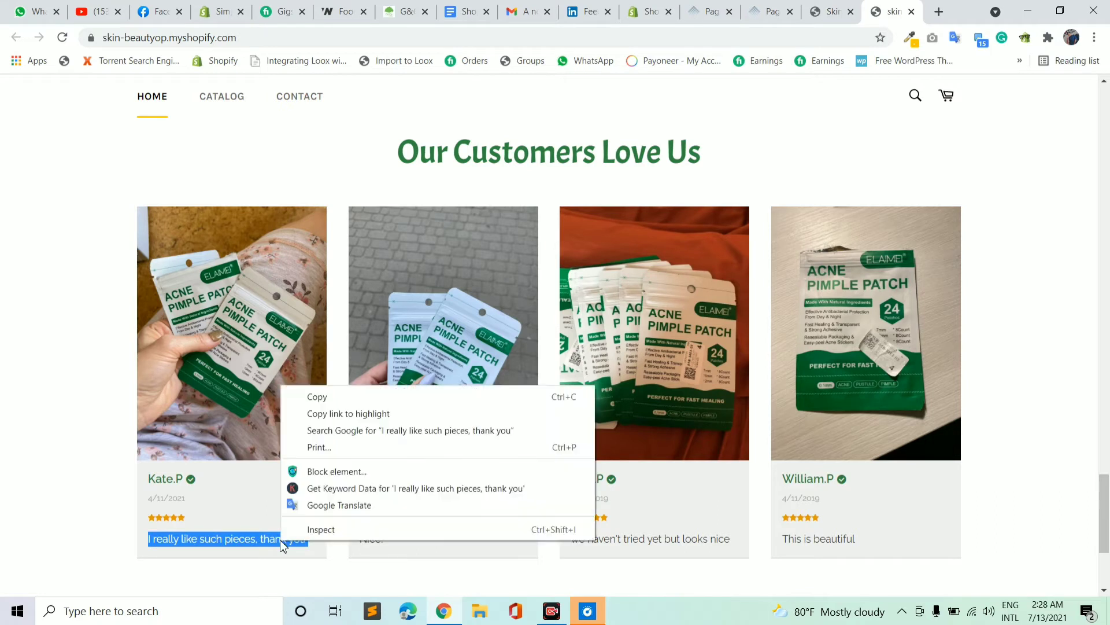
pyautogui.click(336, 395)
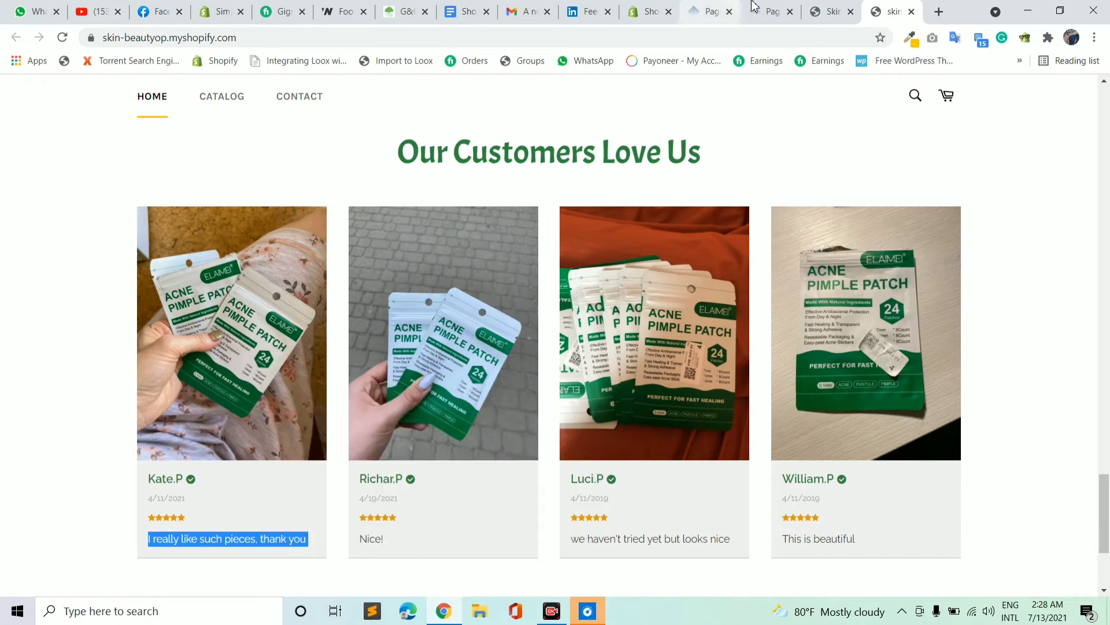
pyautogui.click(769, 11)
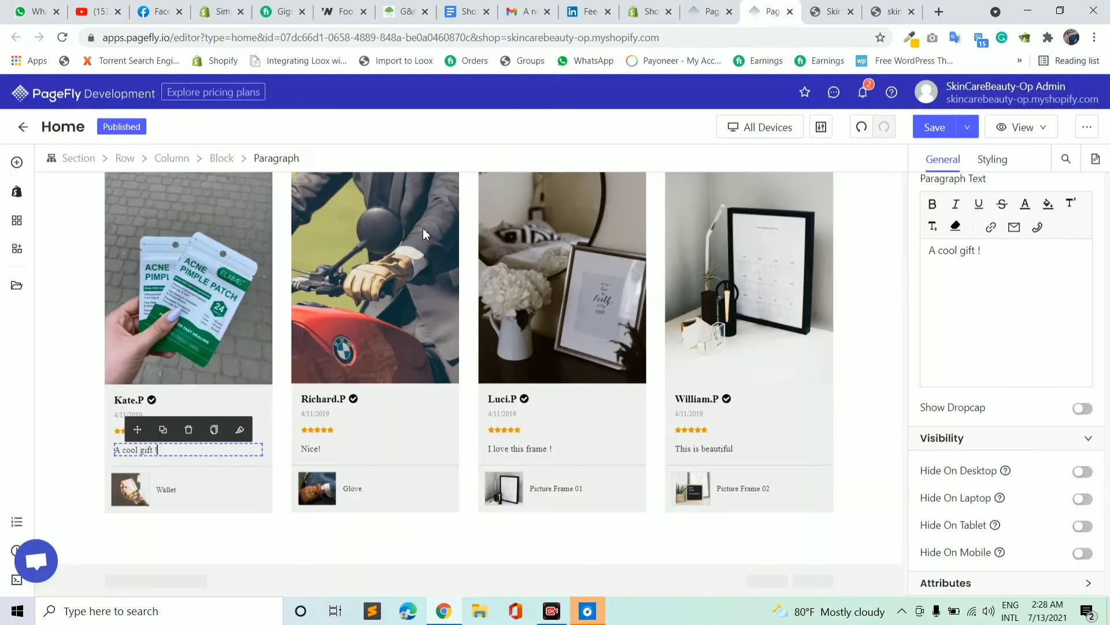
# Delete the first card's Wallet product row and replace its review text with "I really like such pieces, thank you"
pyautogui.click(248, 481)
pyautogui.click(189, 453)
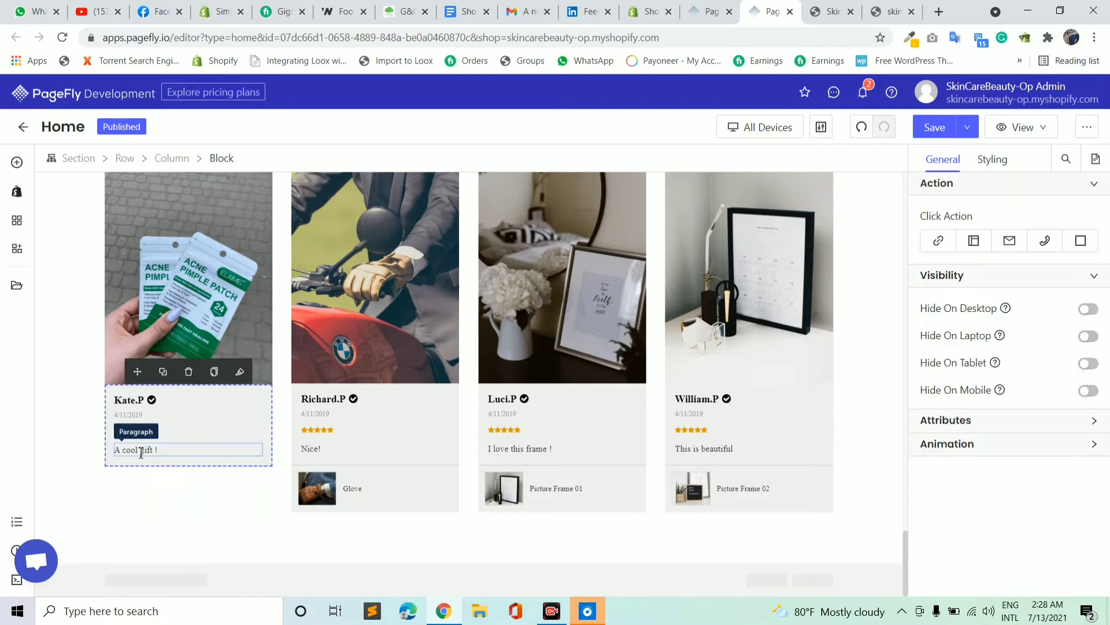
pyautogui.click(141, 450)
pyautogui.rightClick(140, 453)
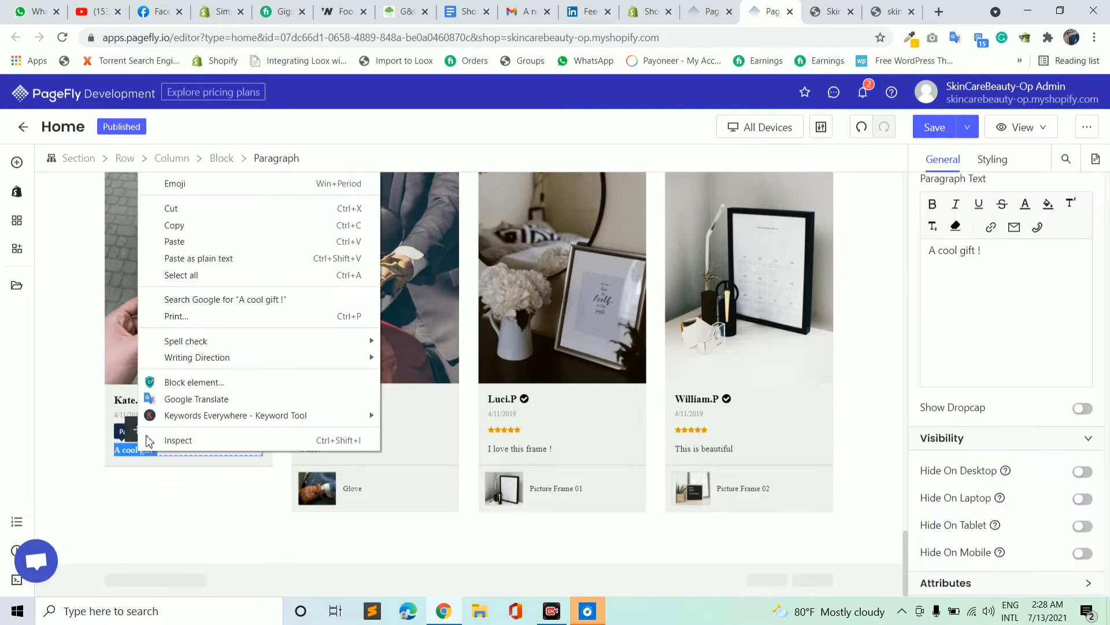
pyautogui.click(186, 246)
pyautogui.click(168, 506)
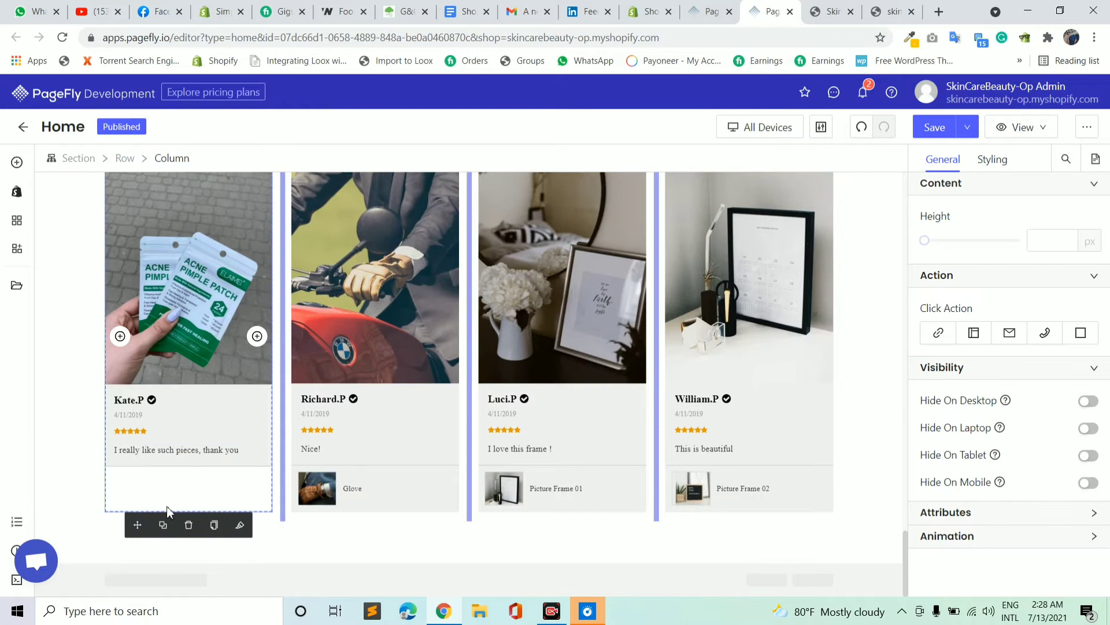
# Delete the Glove, Picture Frame 01 and Picture Frame 02 product rows from the other three testimonial cards
pyautogui.click(396, 477)
pyautogui.click(381, 454)
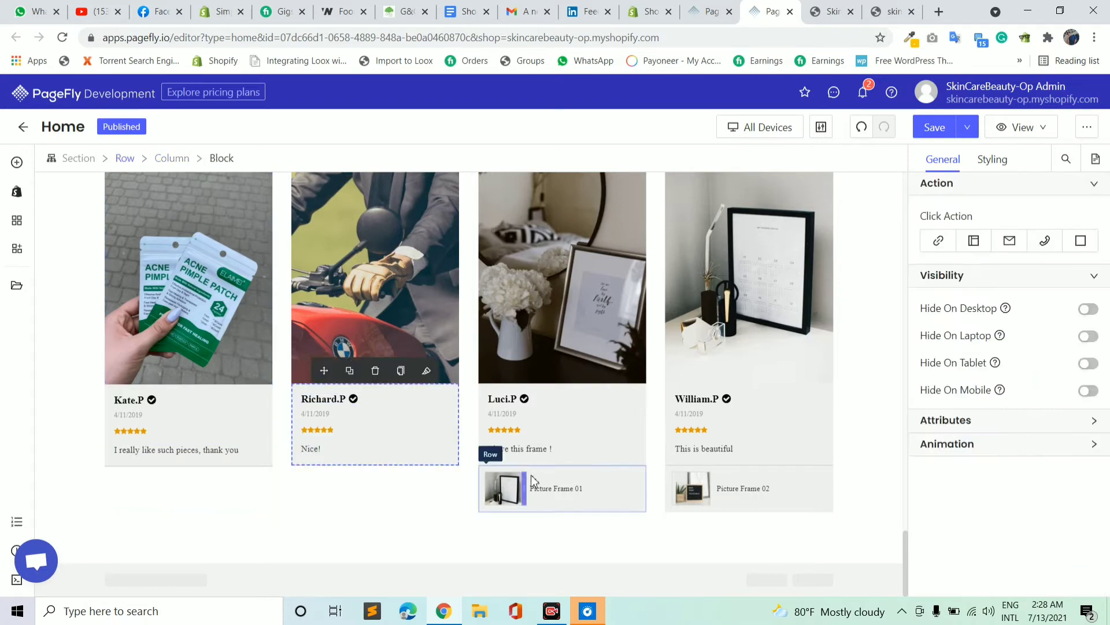
pyautogui.click(583, 480)
pyautogui.click(567, 463)
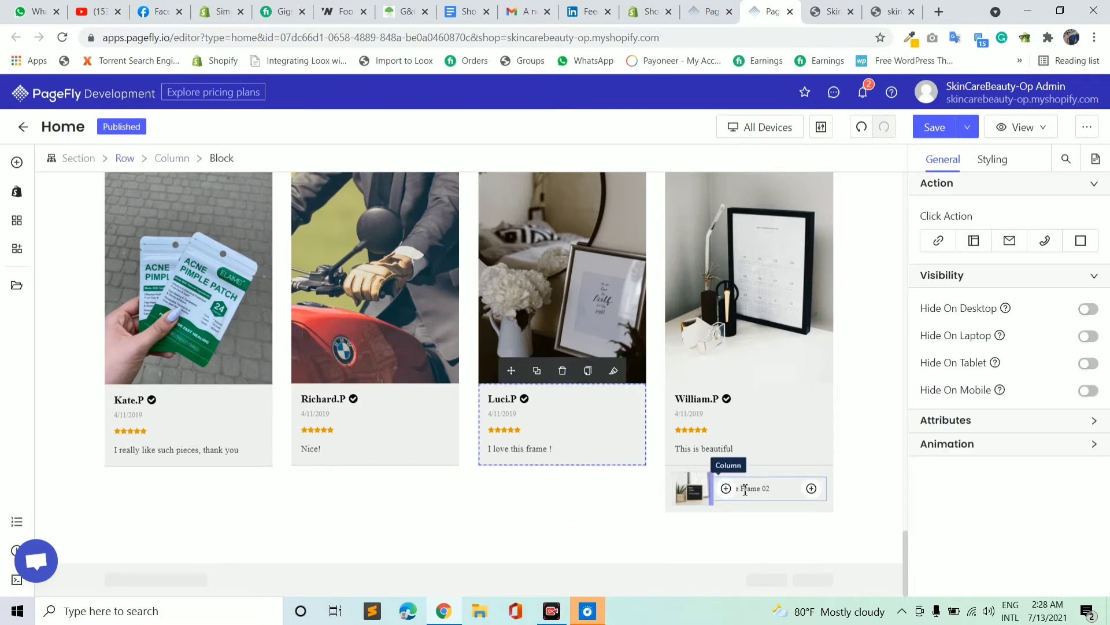
pyautogui.click(788, 477)
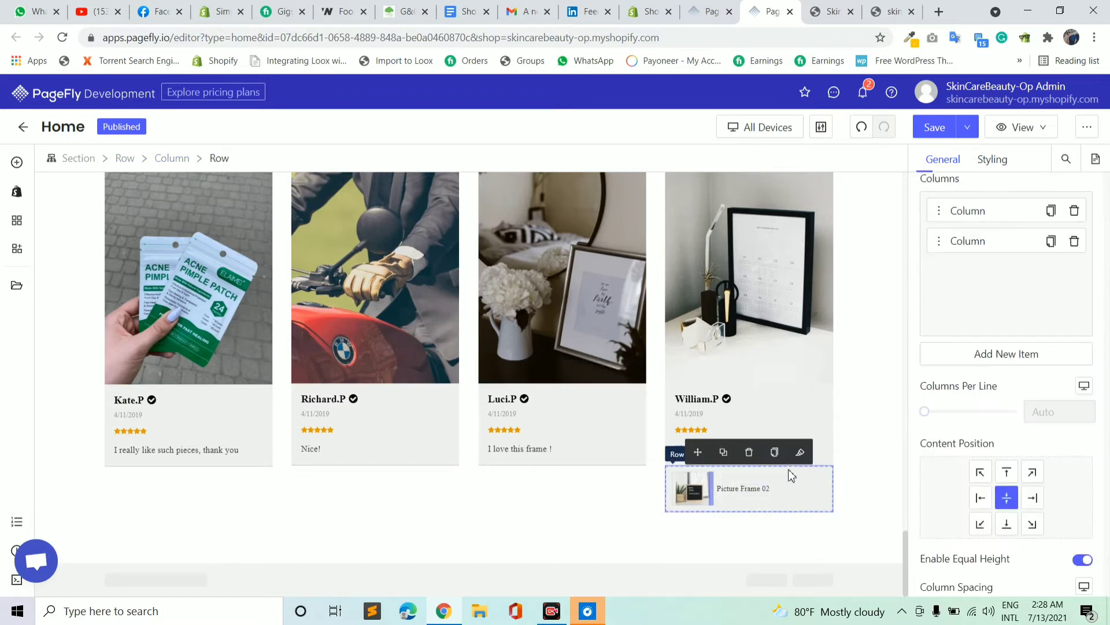
pyautogui.click(749, 451)
# Upload U5bf300219b6f49438b396afb3f62c1f6B.webp to the Image Manager while changing the second testimonial card's image
pyautogui.click(418, 283)
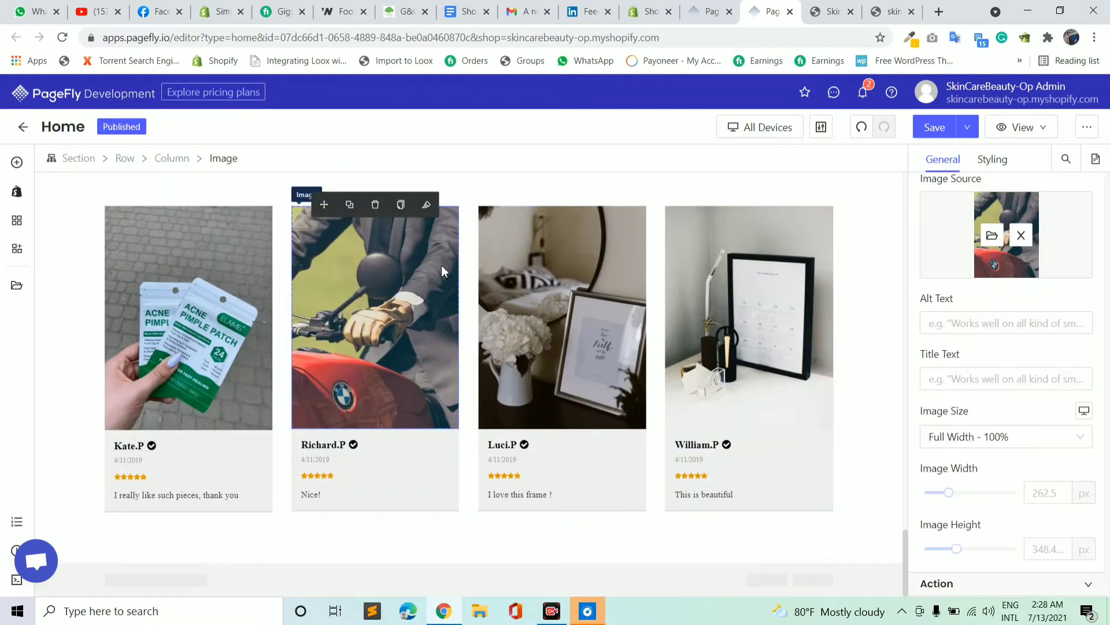
pyautogui.click(988, 237)
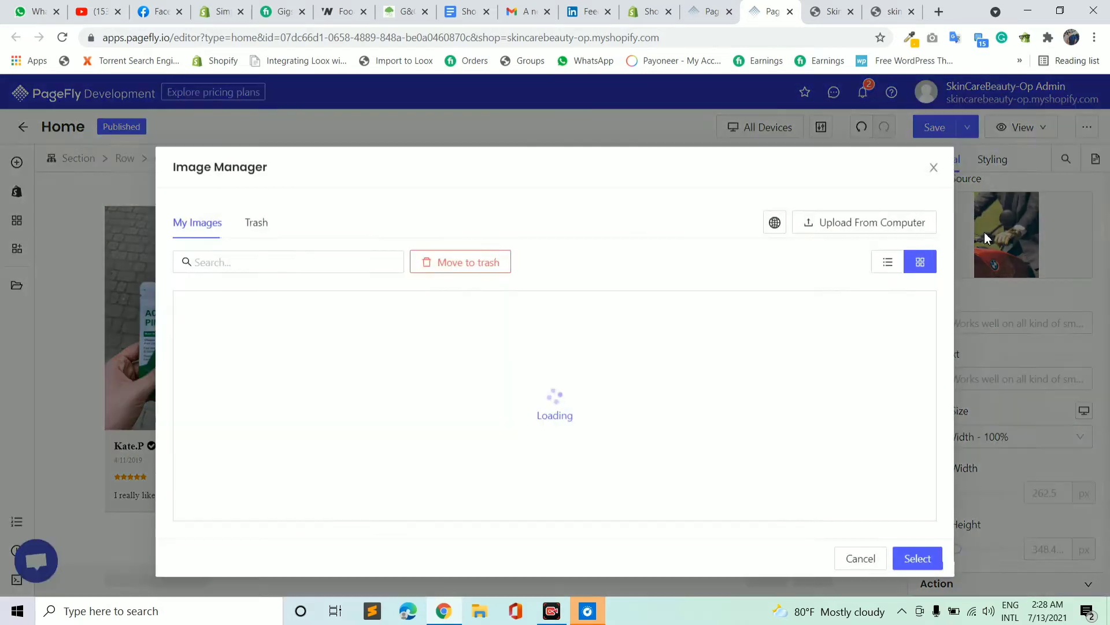
pyautogui.click(828, 226)
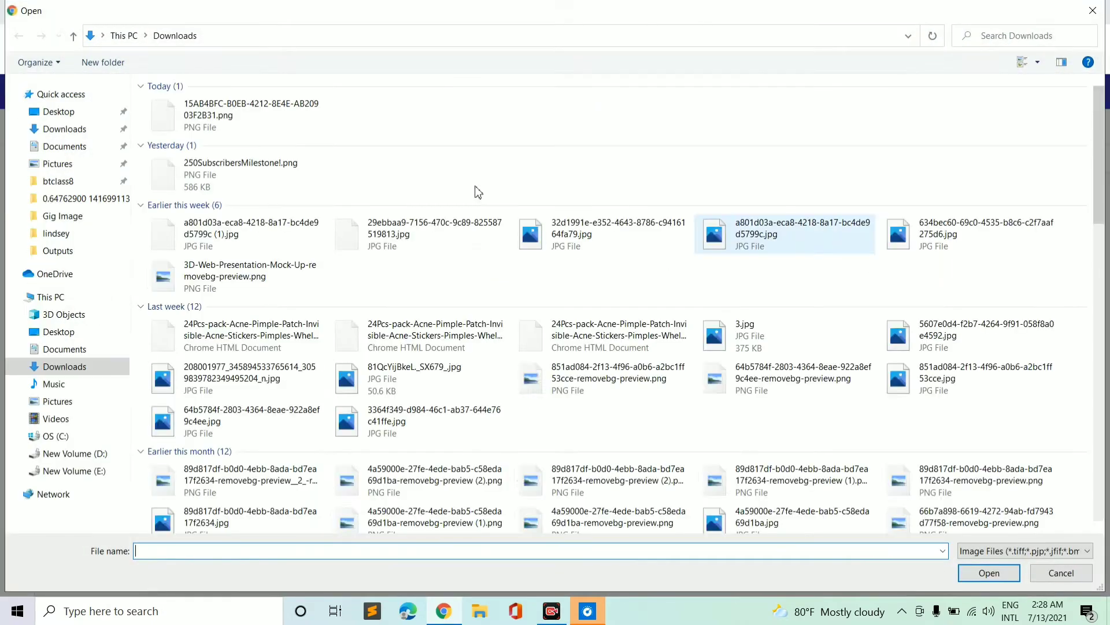
pyautogui.scroll(-2, 381, 346)
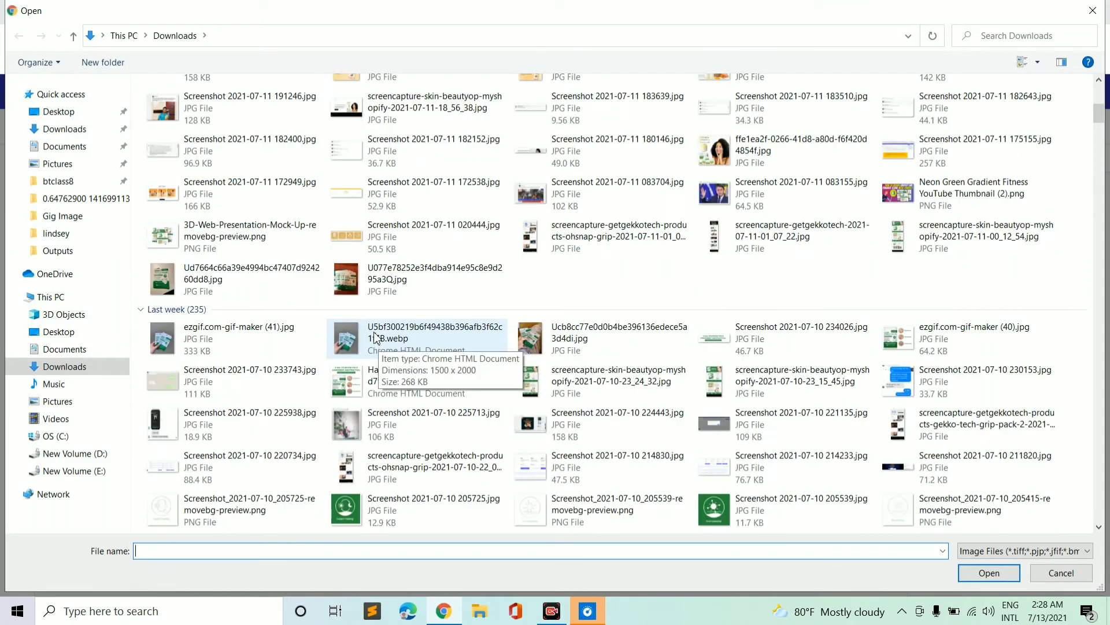
pyautogui.doubleClick(376, 347)
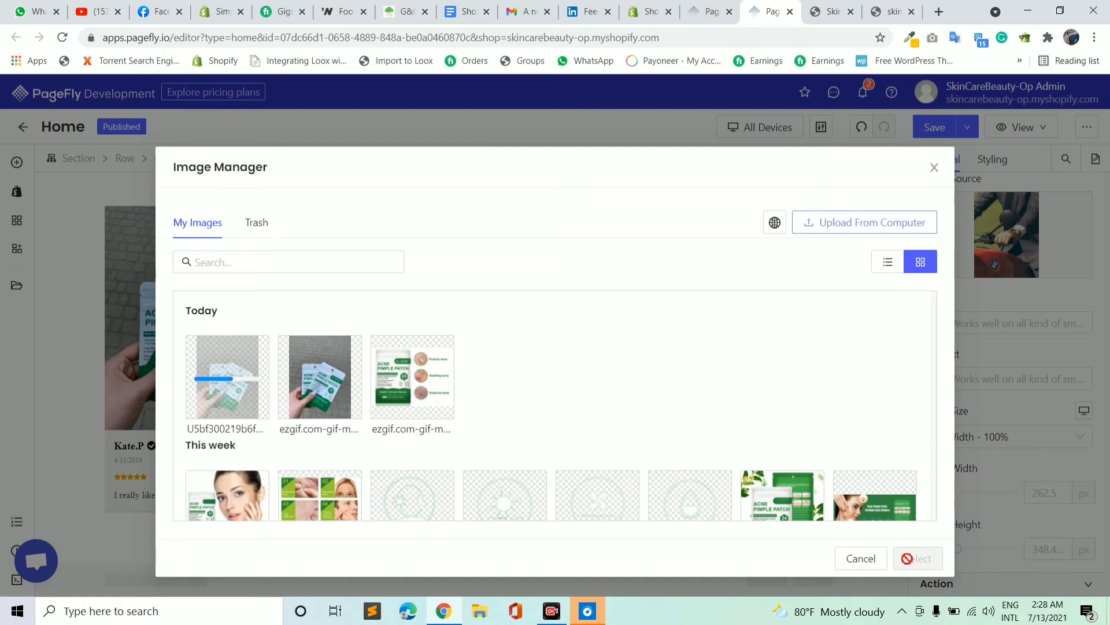
pyautogui.click(245, 350)
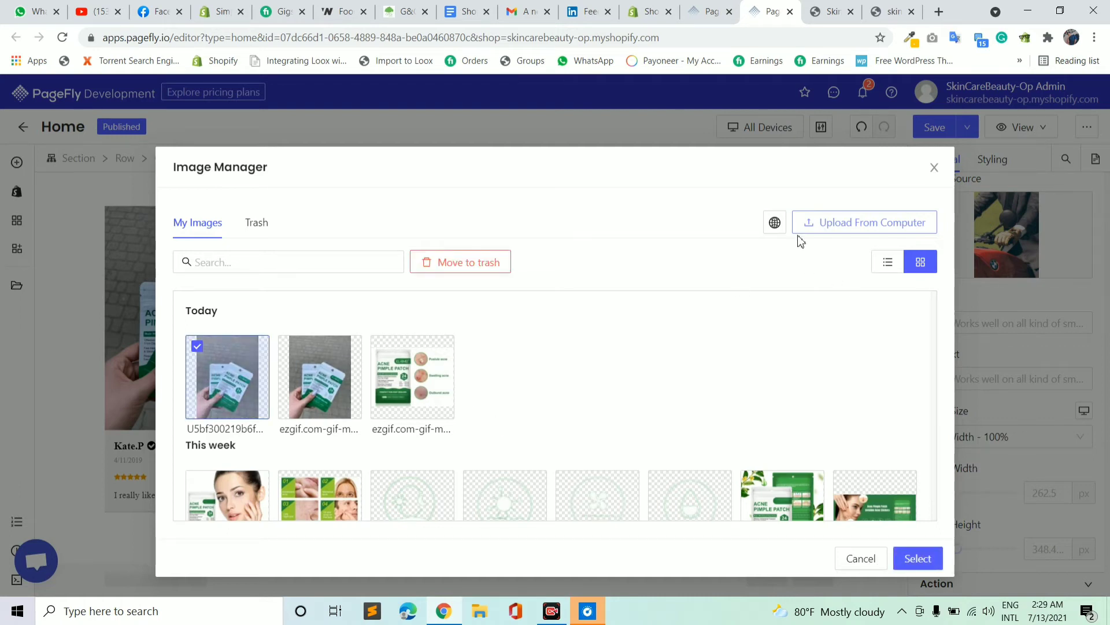
# Upload Ucb8cc77e0d0b4be396136edece5a3d4di.jpg, set it as the second testimonial card's image and check the cards on the reference storefront
pyautogui.click(833, 228)
pyautogui.scroll(-10, 520, 316)
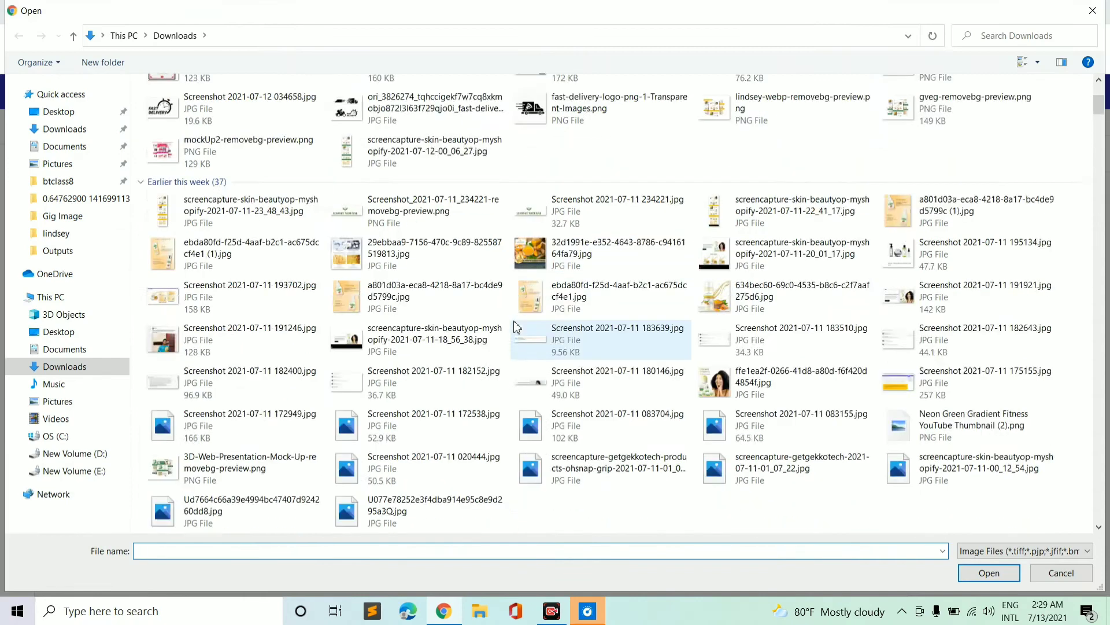
pyautogui.scroll(-10, 525, 313)
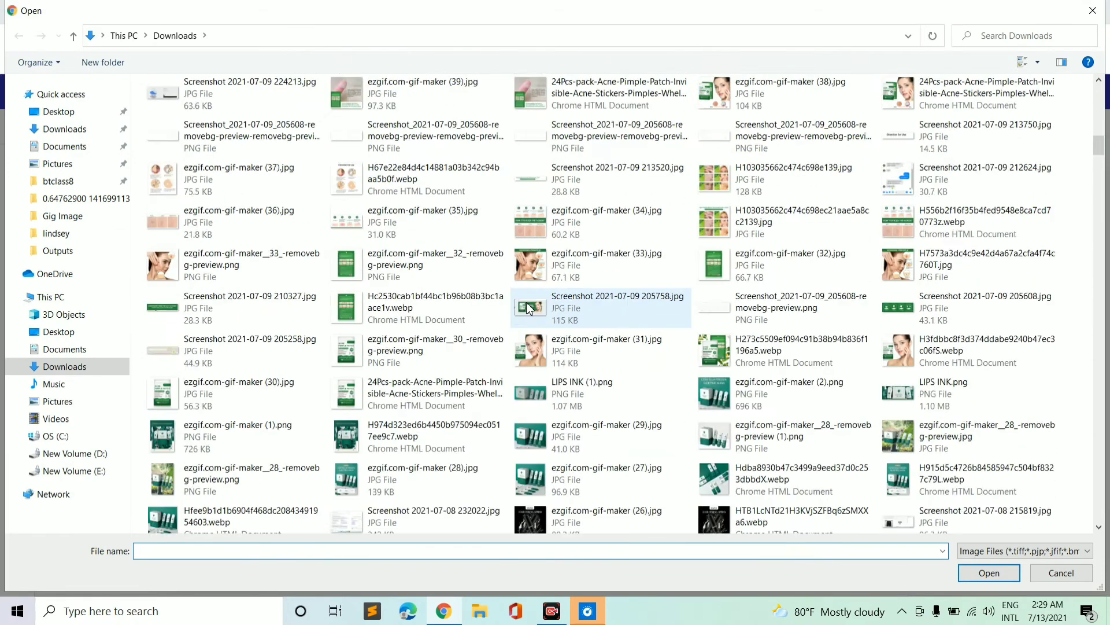
pyautogui.scroll(10, 527, 290)
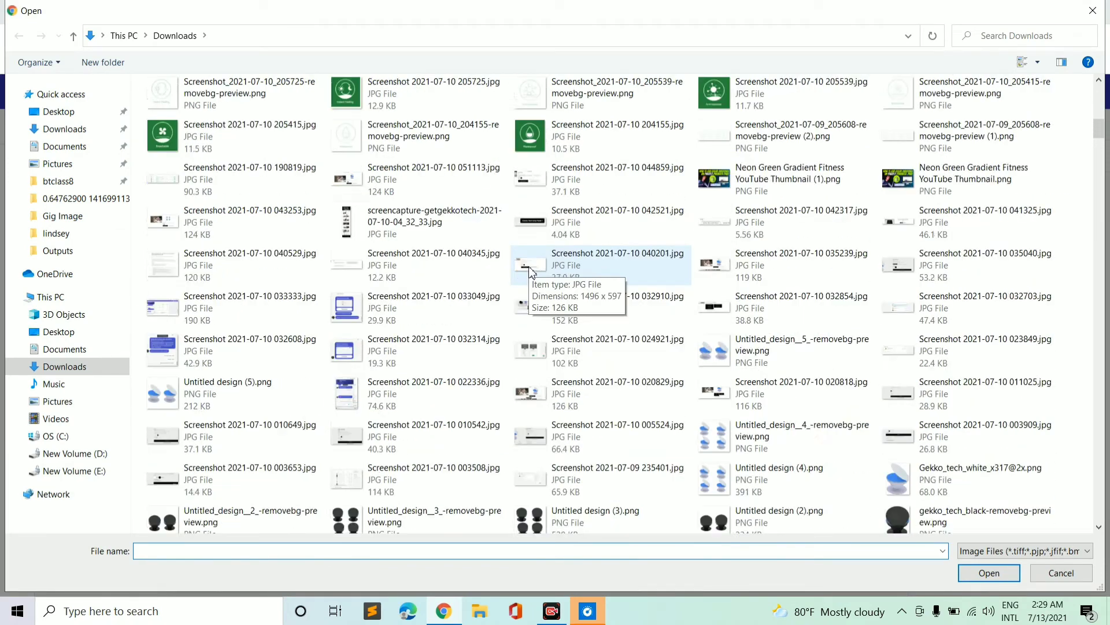
pyautogui.scroll(3, 399, 272)
pyautogui.scroll(-3, 399, 272)
pyautogui.scroll(2, 399, 272)
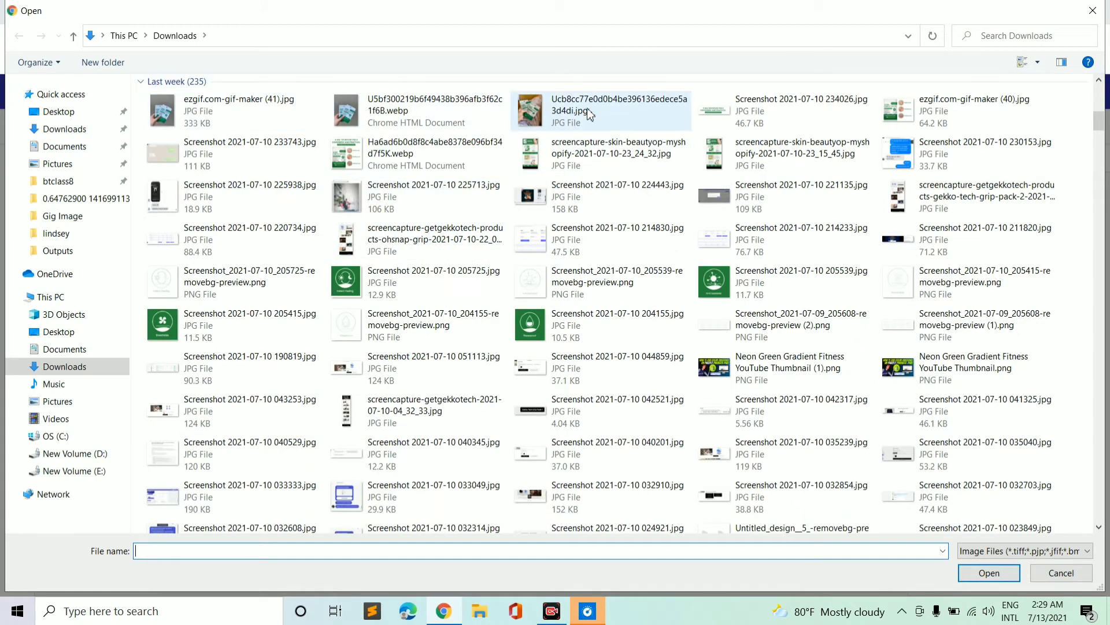
pyautogui.doubleClick(547, 104)
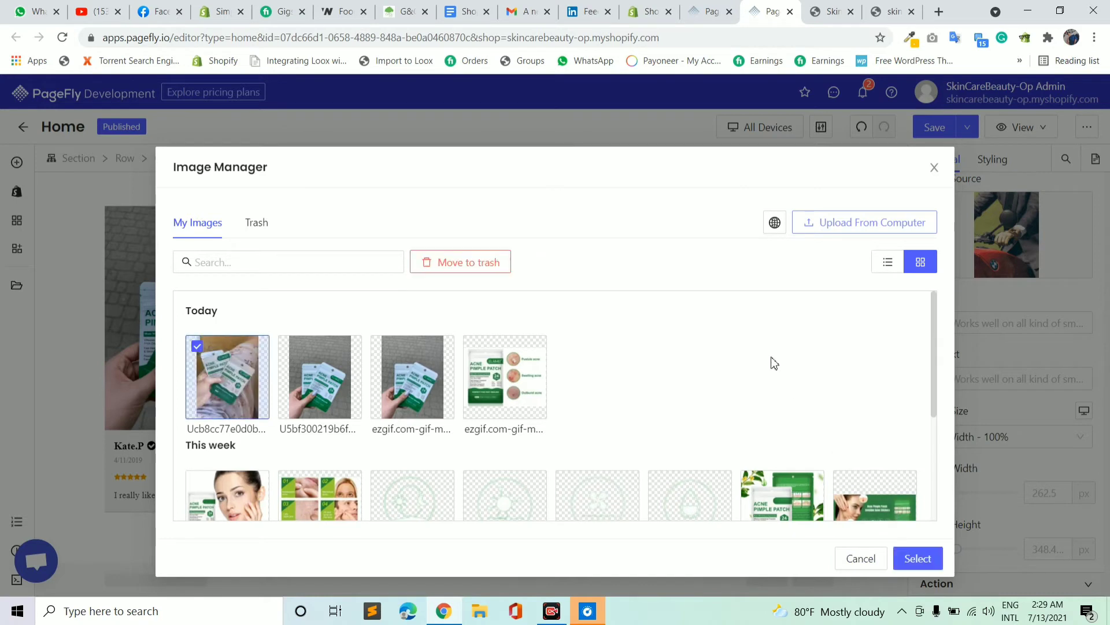
pyautogui.click(936, 556)
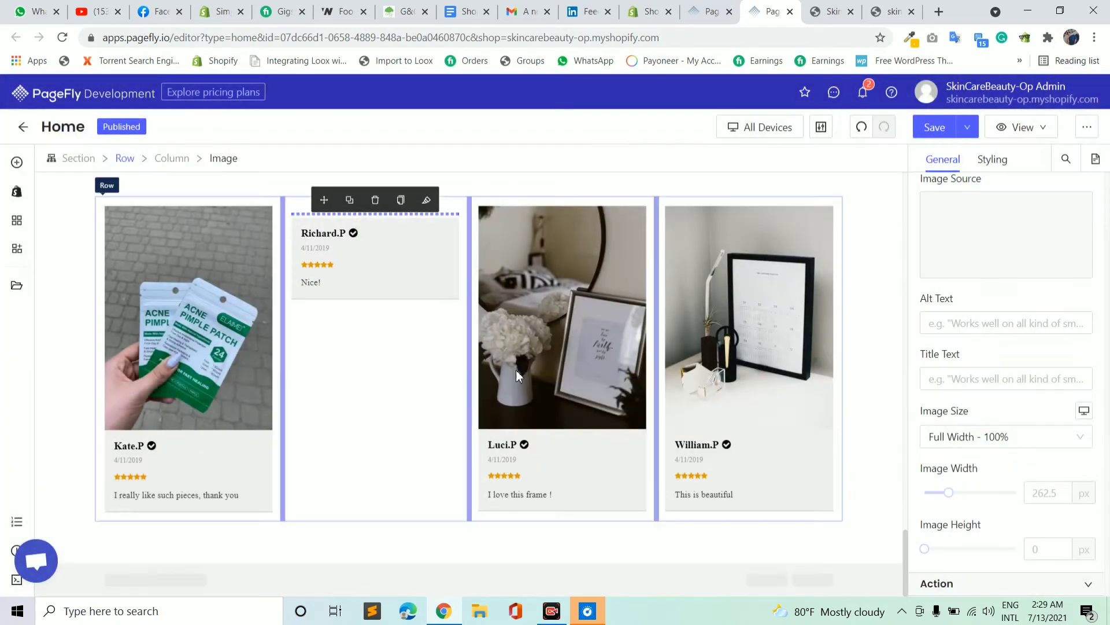
pyautogui.click(890, 12)
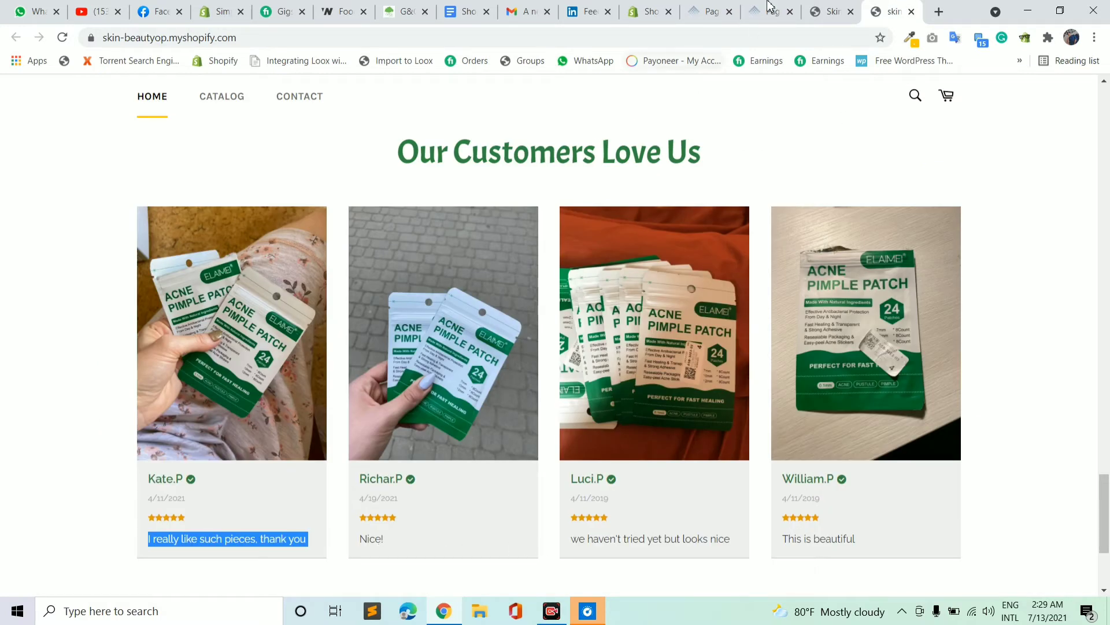
# Upload U077e78252e3f4dba914e95c8e9d295a3Q.jpg from Downloads and set it as the third testimonial card's image in PageFly
pyautogui.click(792, 6)
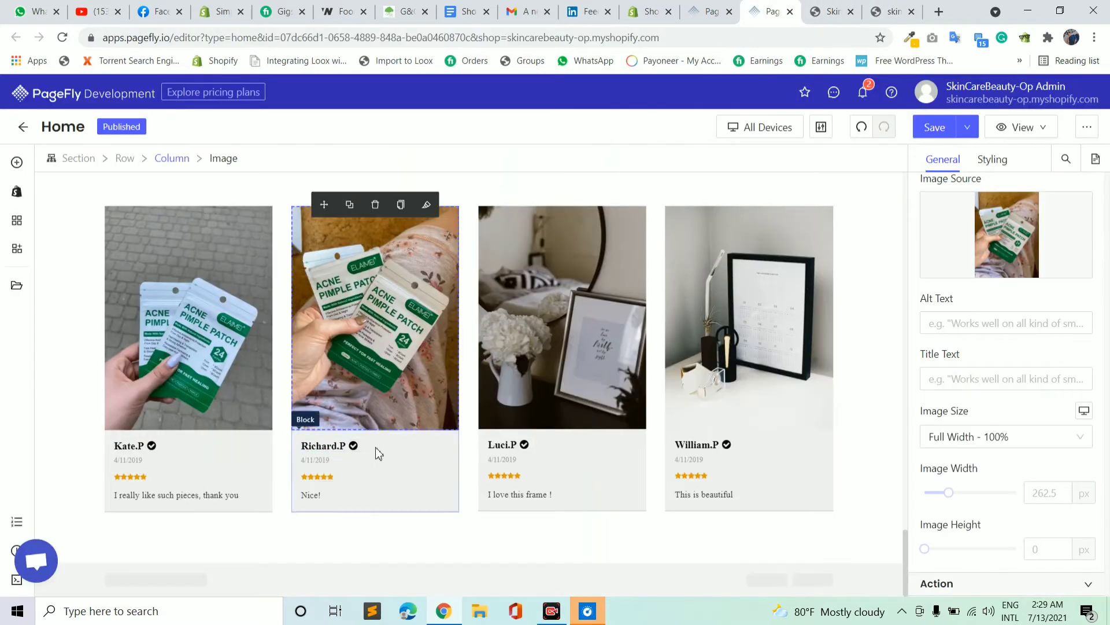
pyautogui.click(580, 327)
pyautogui.click(909, 7)
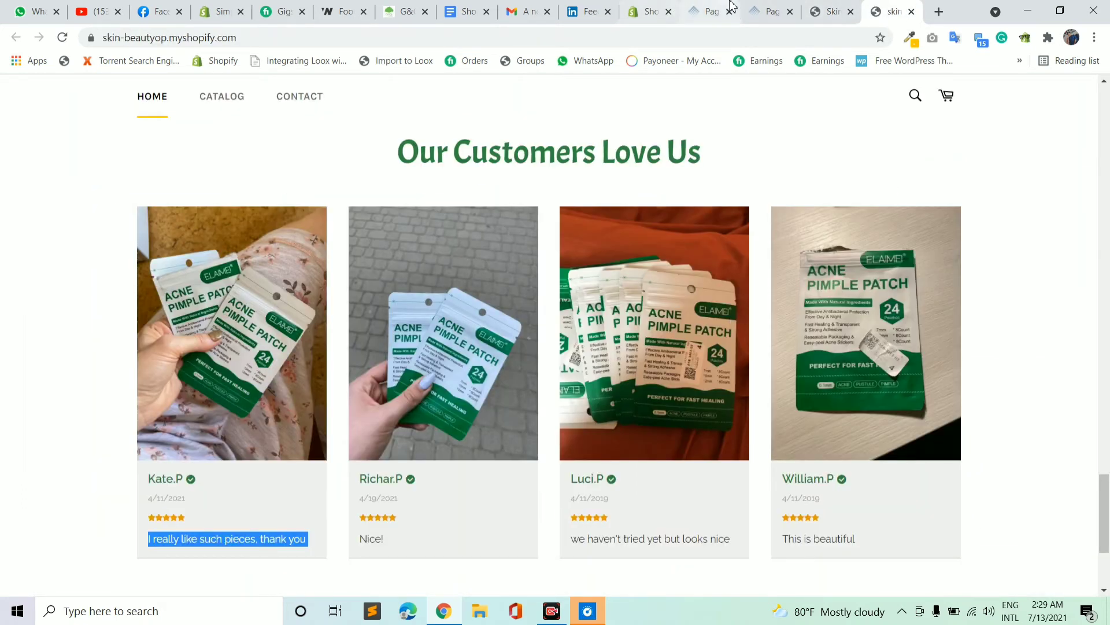
pyautogui.click(786, 6)
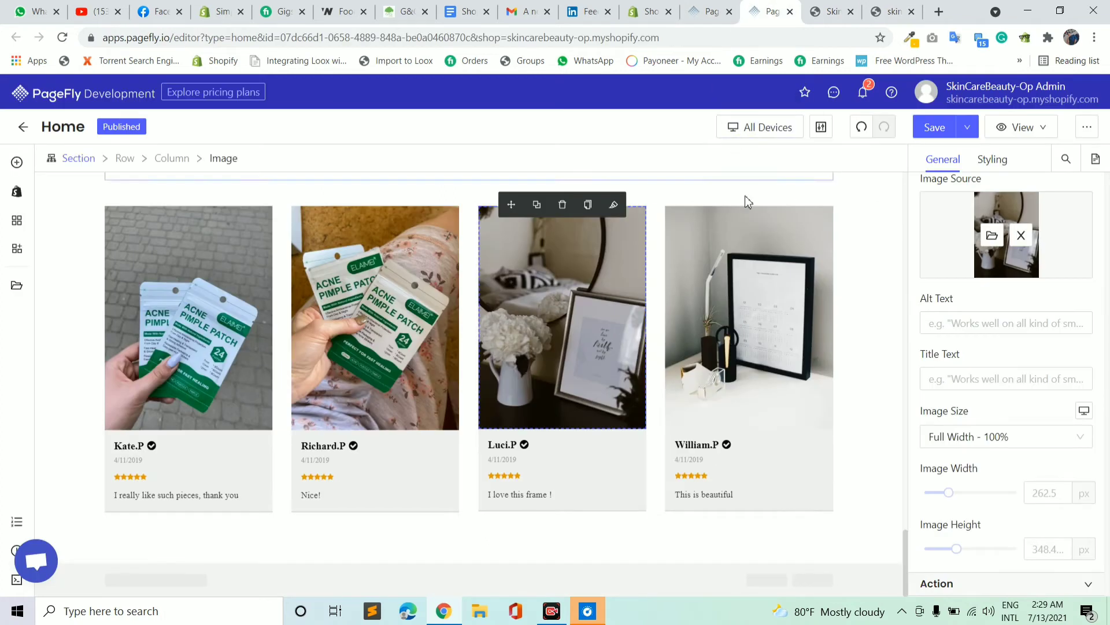
pyautogui.click(993, 235)
pyautogui.click(799, 223)
pyautogui.scroll(-15, 463, 329)
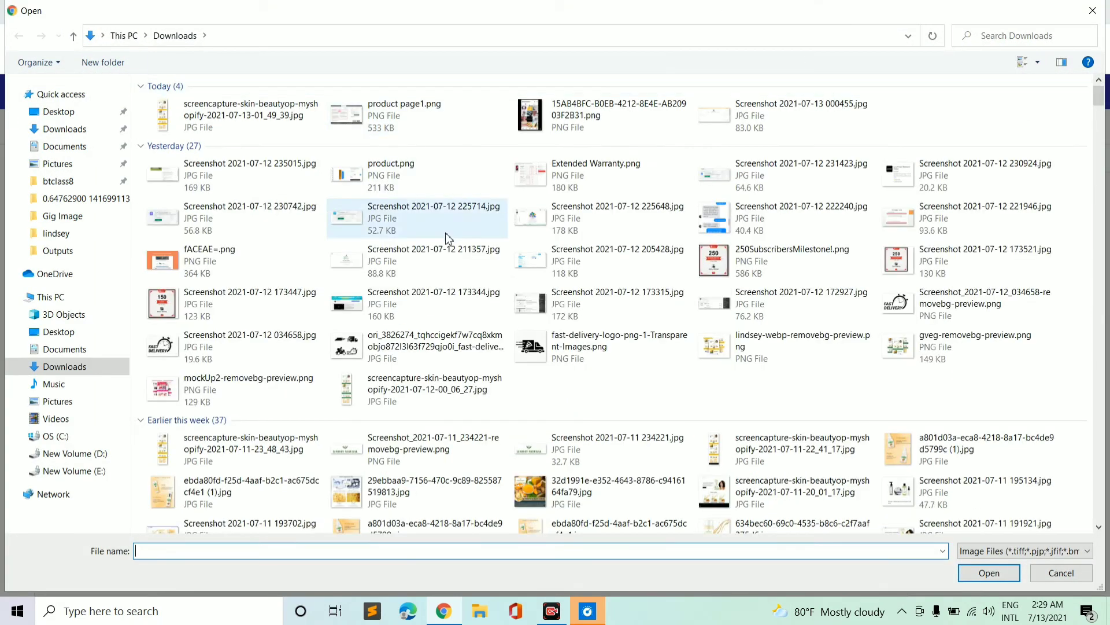
pyautogui.scroll(5, 459, 318)
pyautogui.scroll(2, 429, 233)
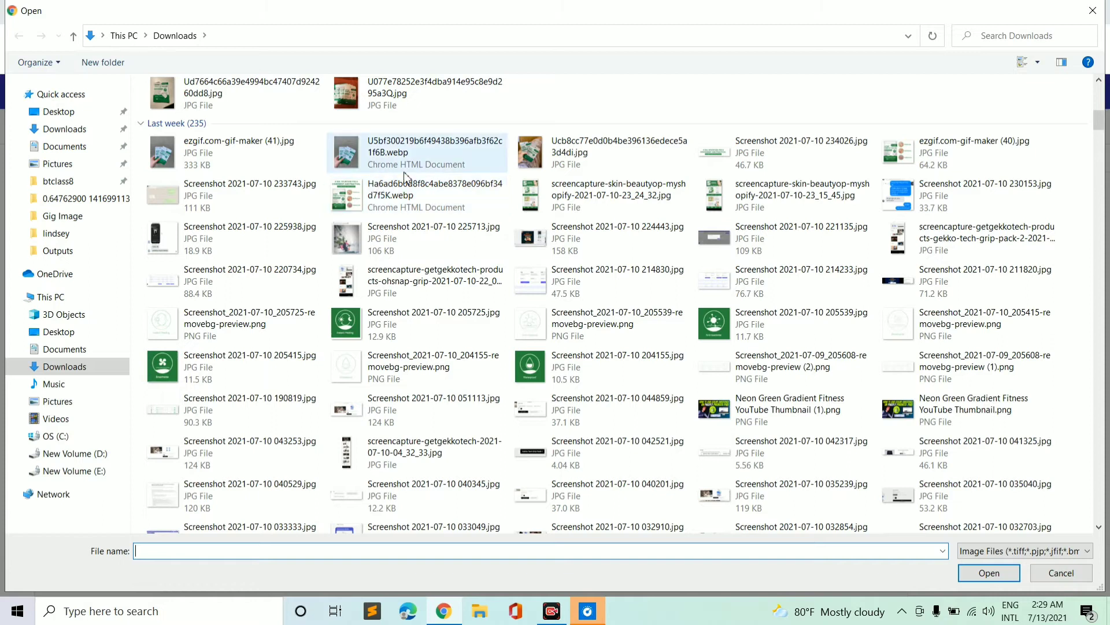
pyautogui.doubleClick(361, 101)
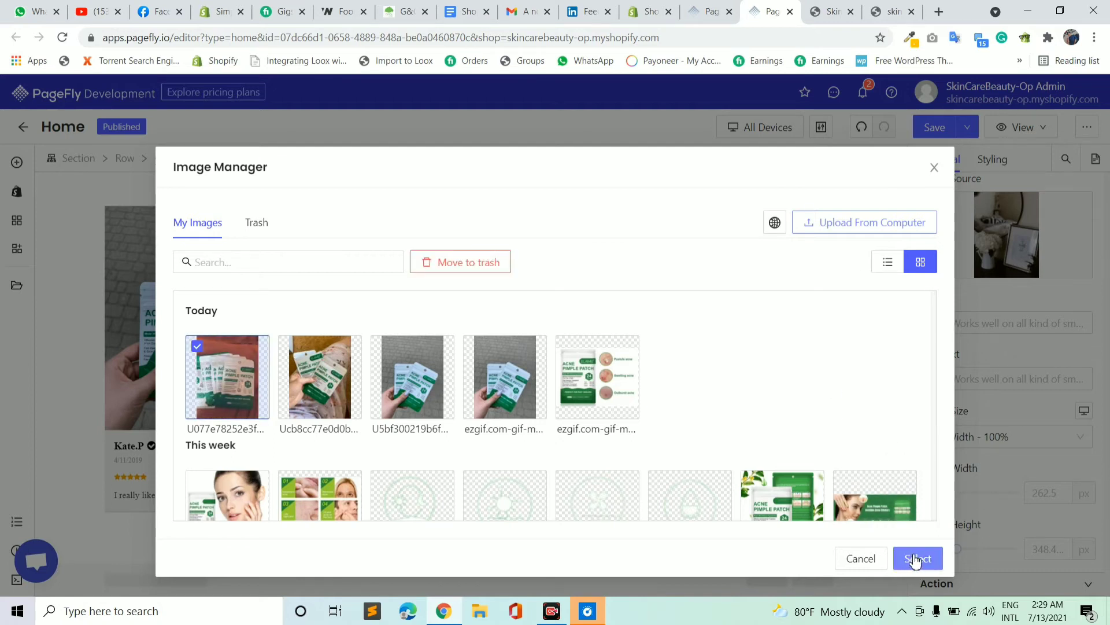
pyautogui.click(914, 559)
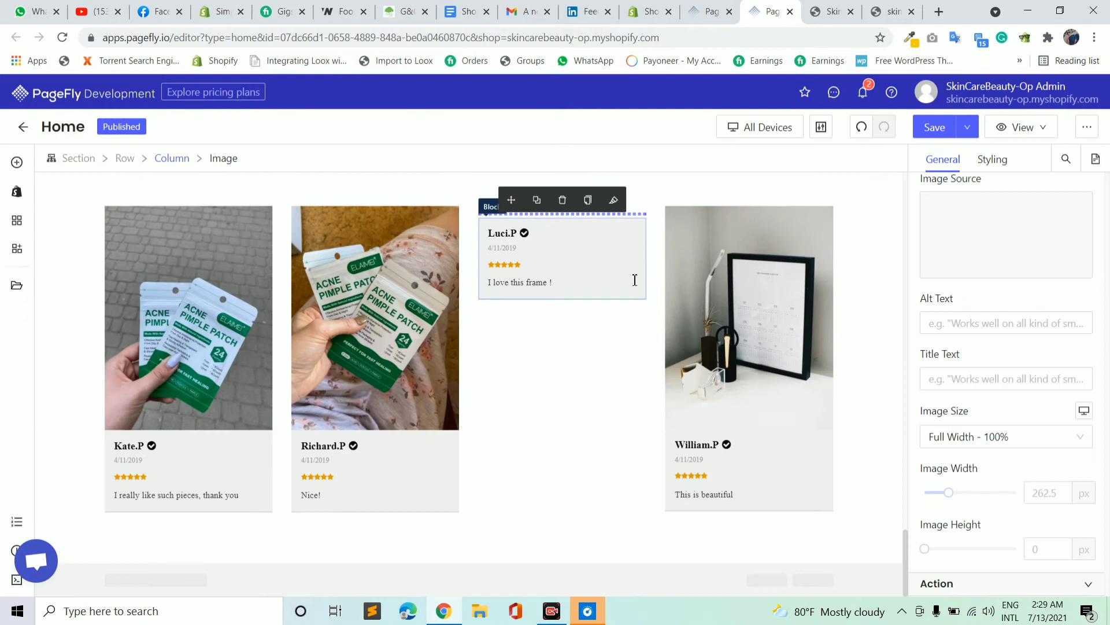
# Replace the third testimonial card's review text with "we haven't tried yet but looks nice", copied from the reference storefront
pyautogui.click(509, 494)
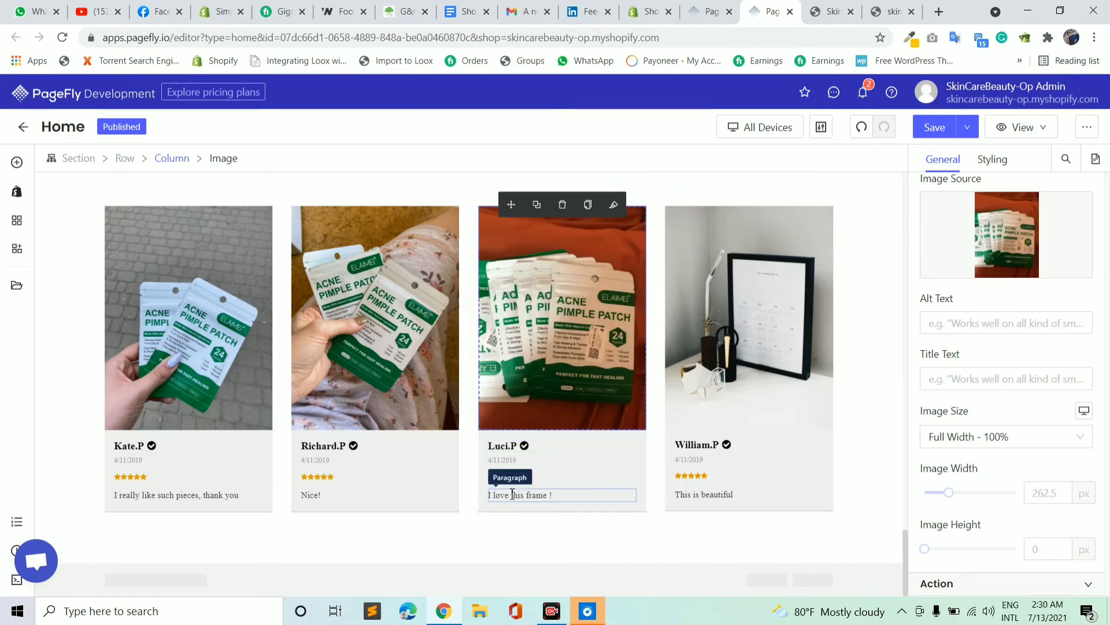
pyautogui.click(890, 11)
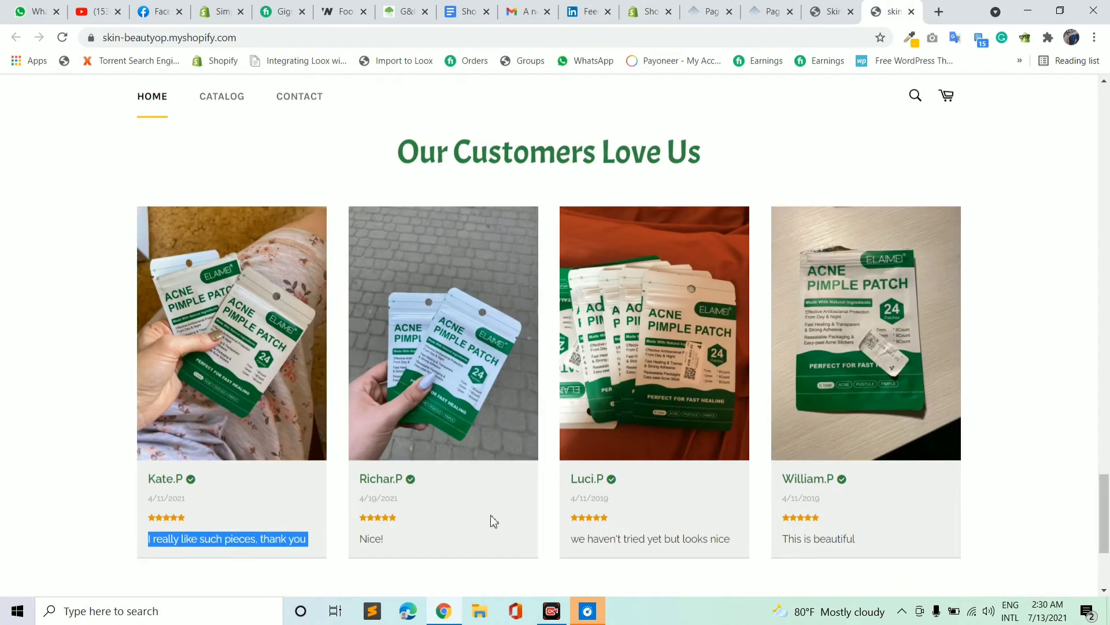
pyautogui.moveTo(572, 539); pyautogui.dragTo(666, 541)
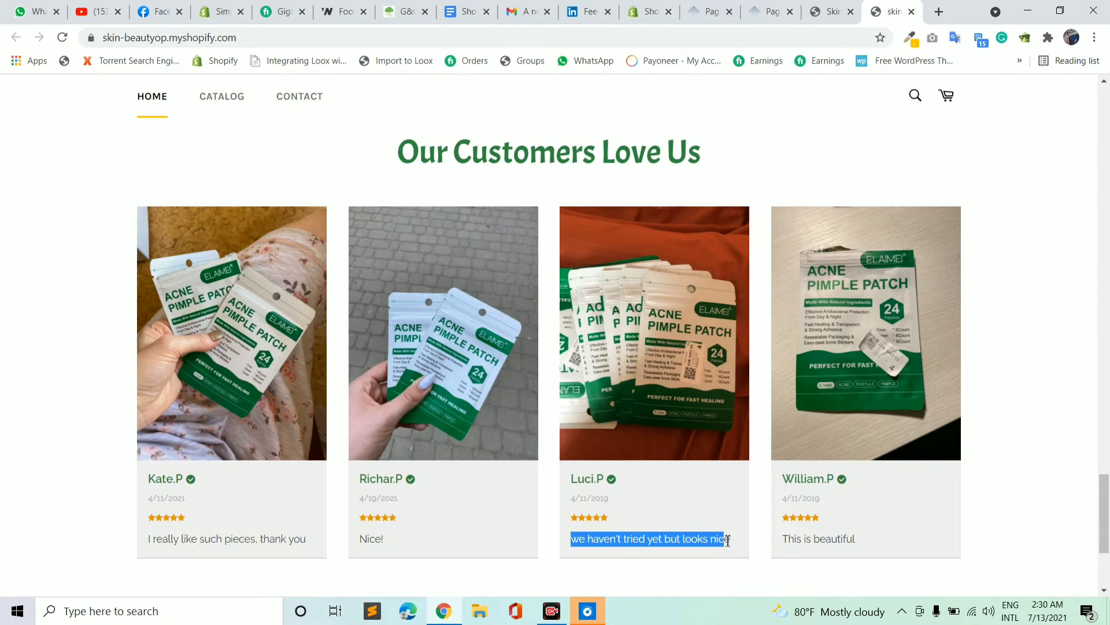
pyautogui.rightClick(703, 540)
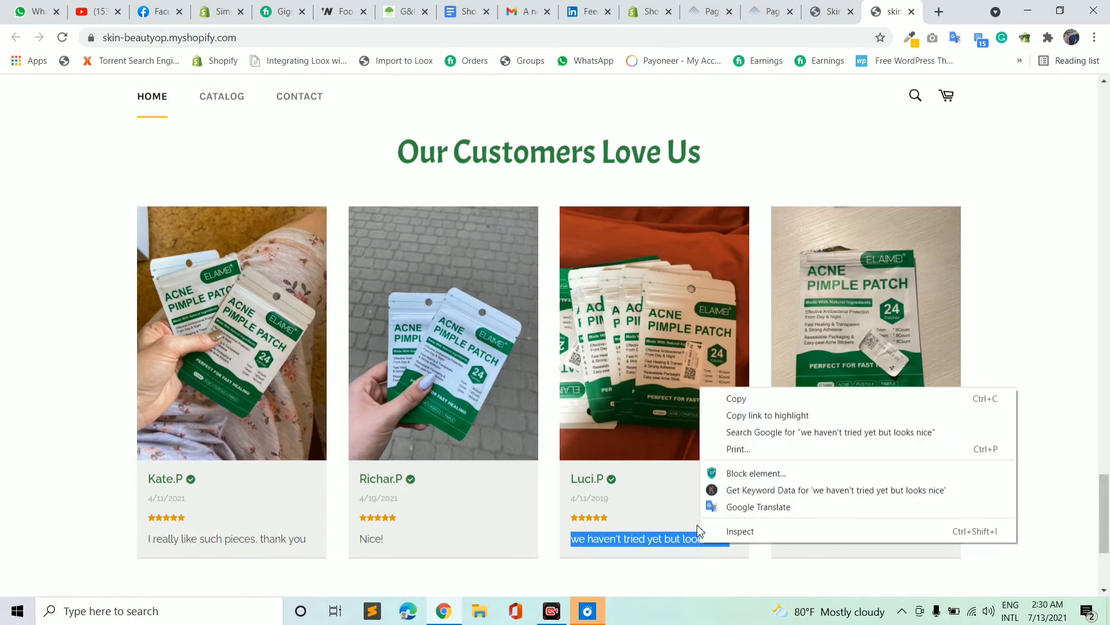
pyautogui.click(737, 404)
pyautogui.click(765, 12)
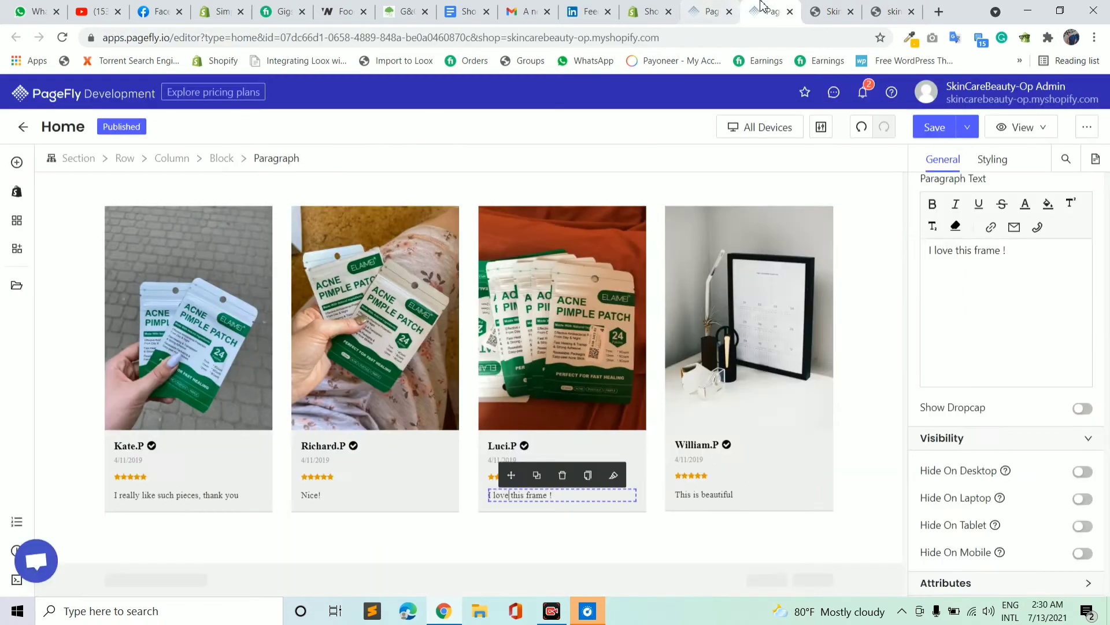
pyautogui.click(565, 496)
pyautogui.click(564, 495)
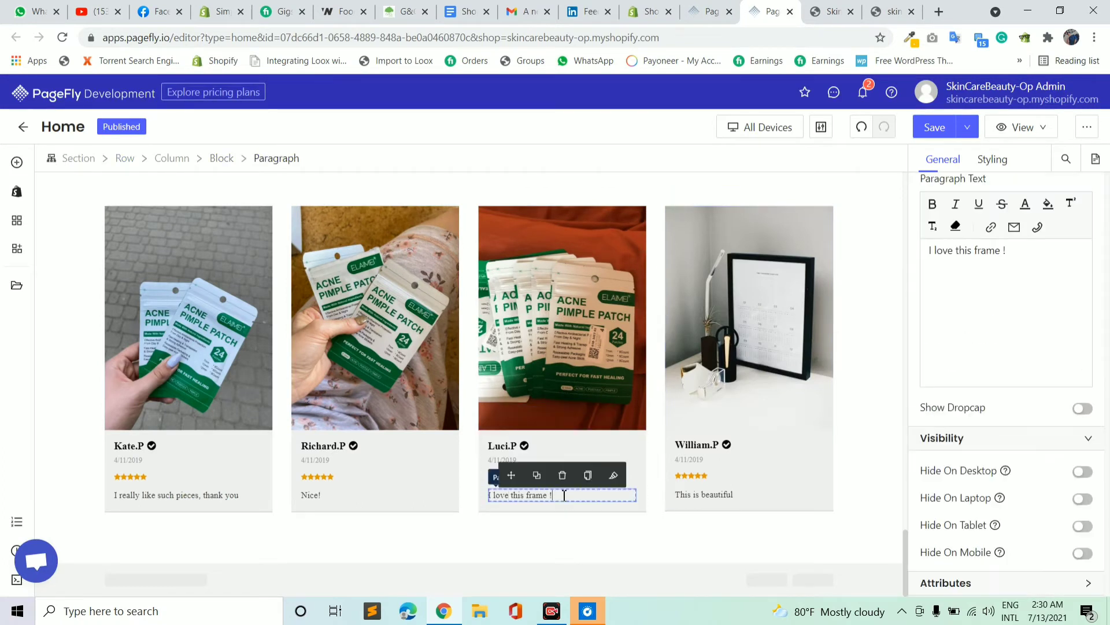
pyautogui.rightClick(564, 495)
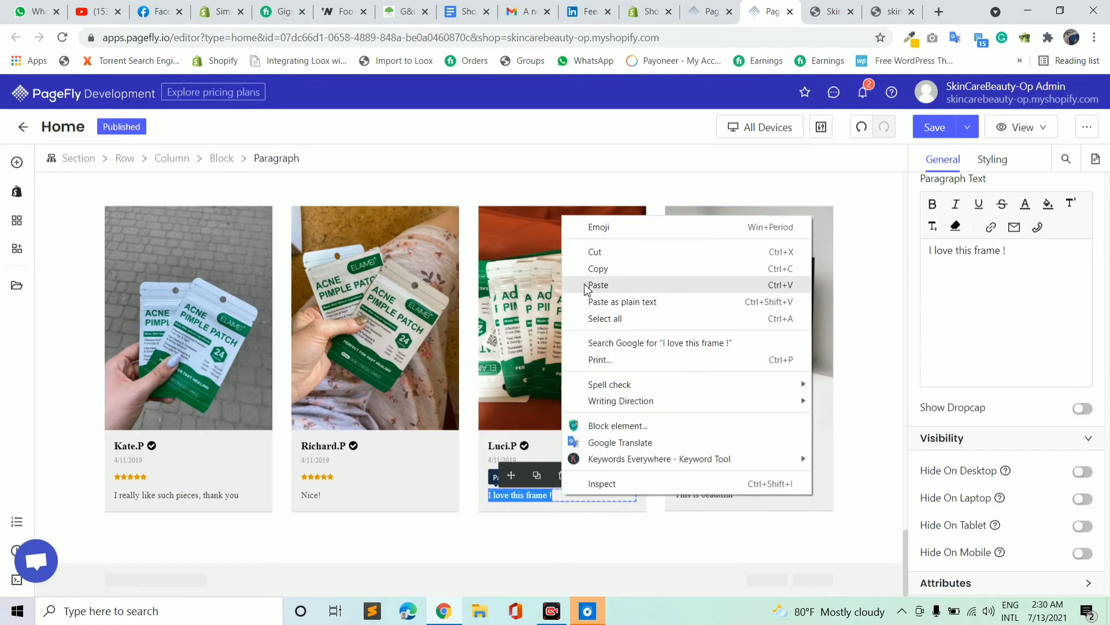
pyautogui.click(598, 284)
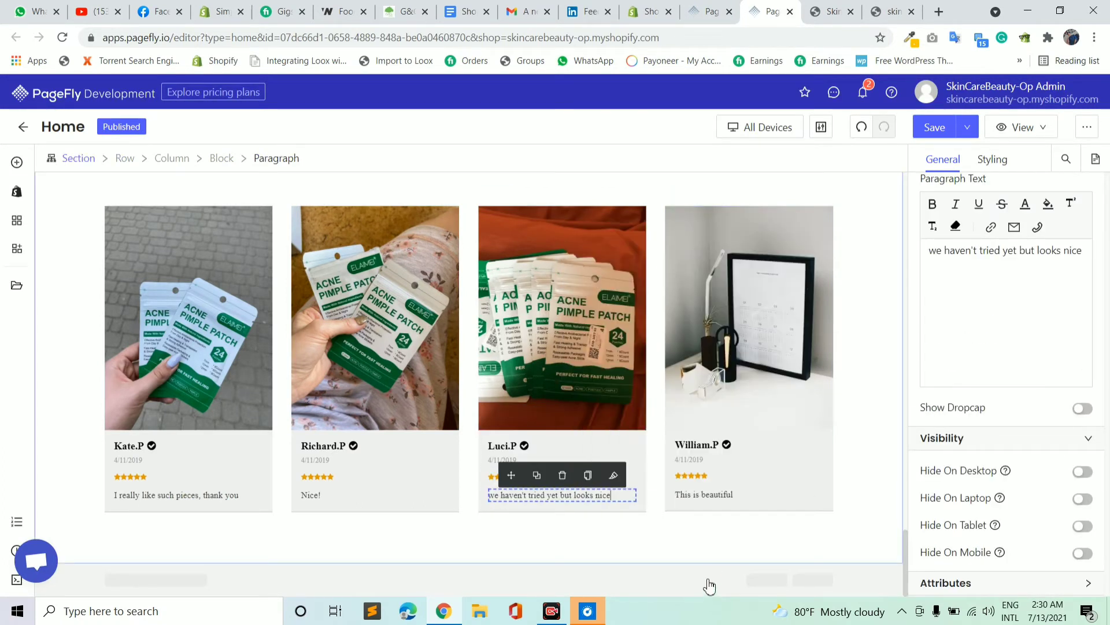
# Check the fourth testimonial card against the reference and set its image to the uploaded Ud7664c66a39e4994bc47407d924260dd8.jpg
pyautogui.doubleClick(716, 495)
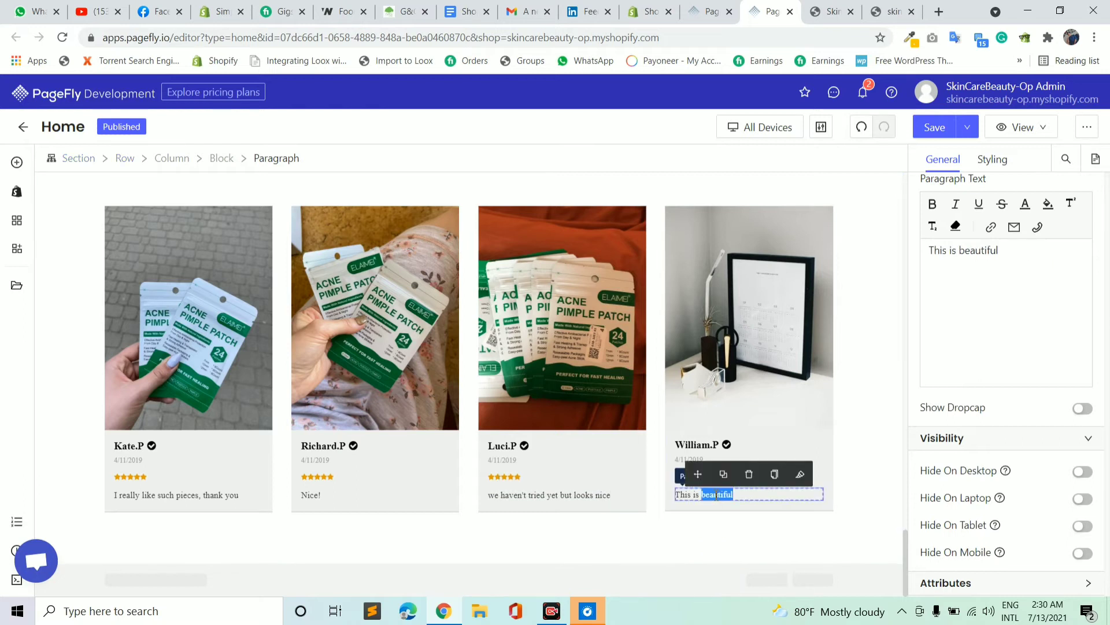
pyautogui.click(877, 8)
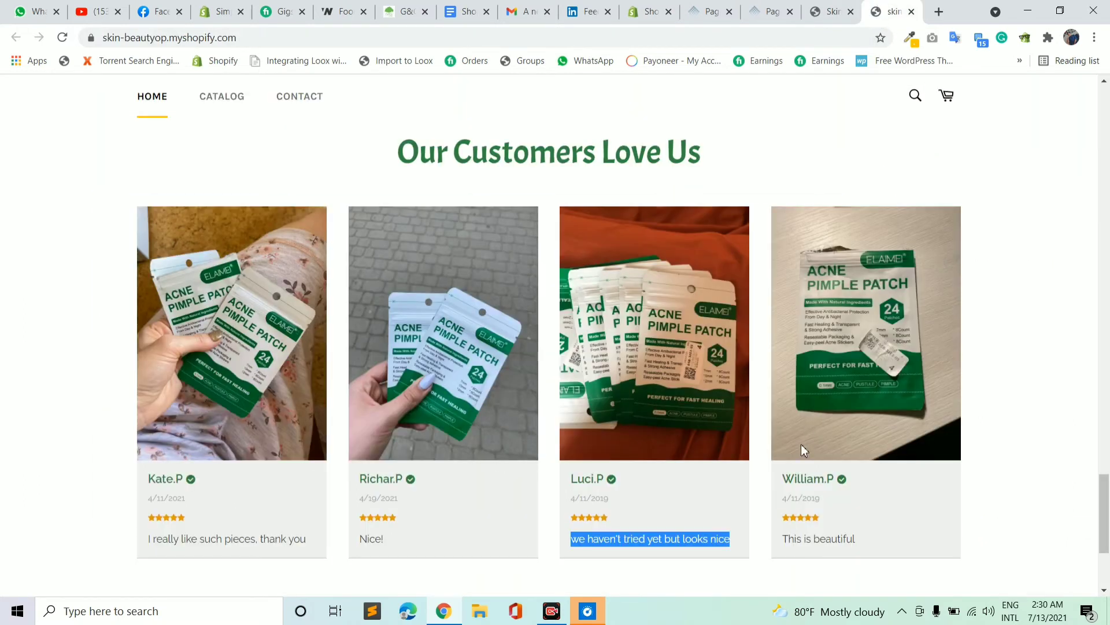
pyautogui.click(767, 5)
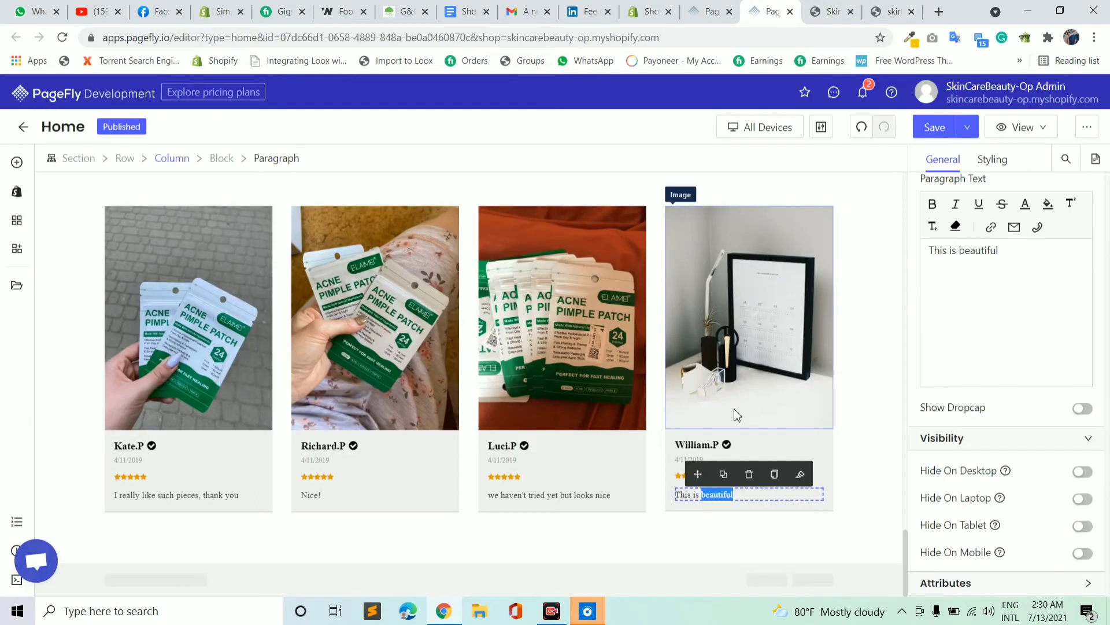
pyautogui.click(738, 339)
pyautogui.click(992, 236)
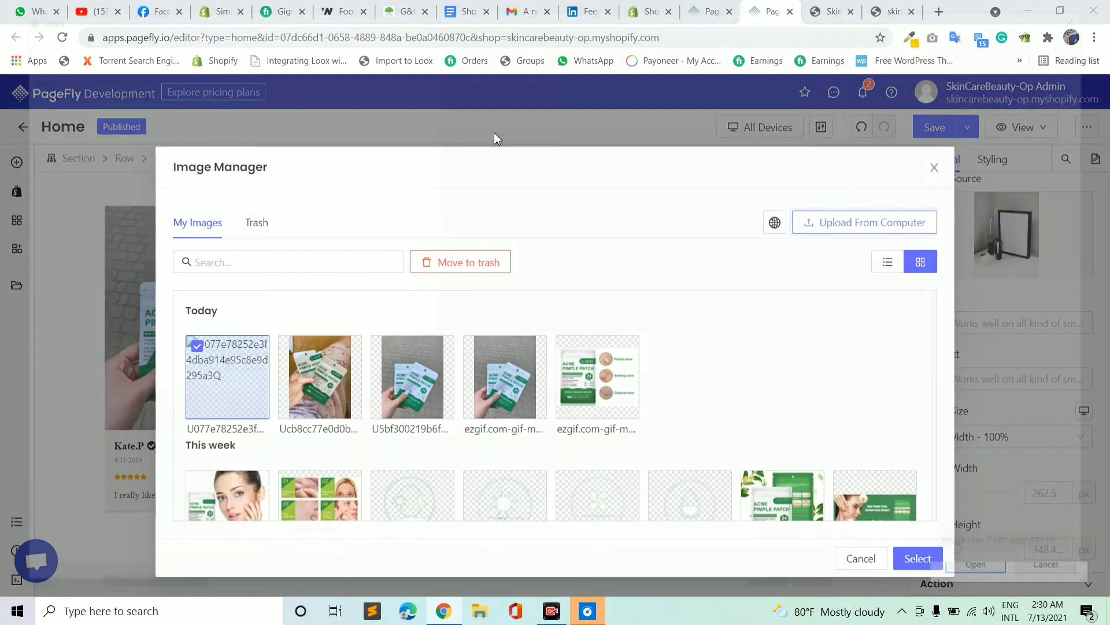
pyautogui.click(818, 222)
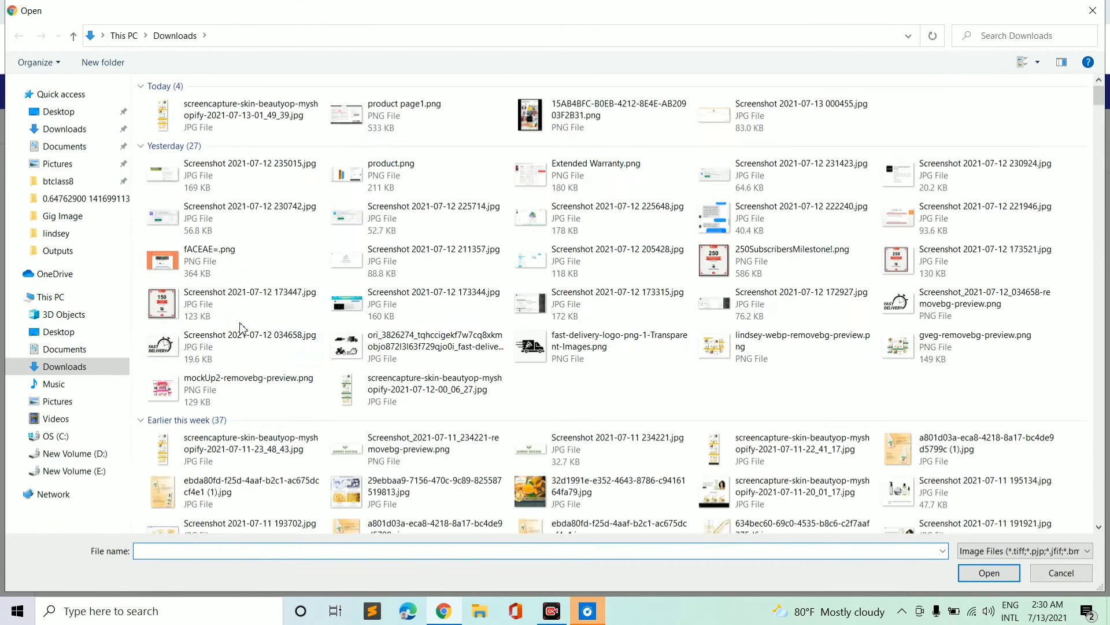
pyautogui.scroll(-5, 360, 292)
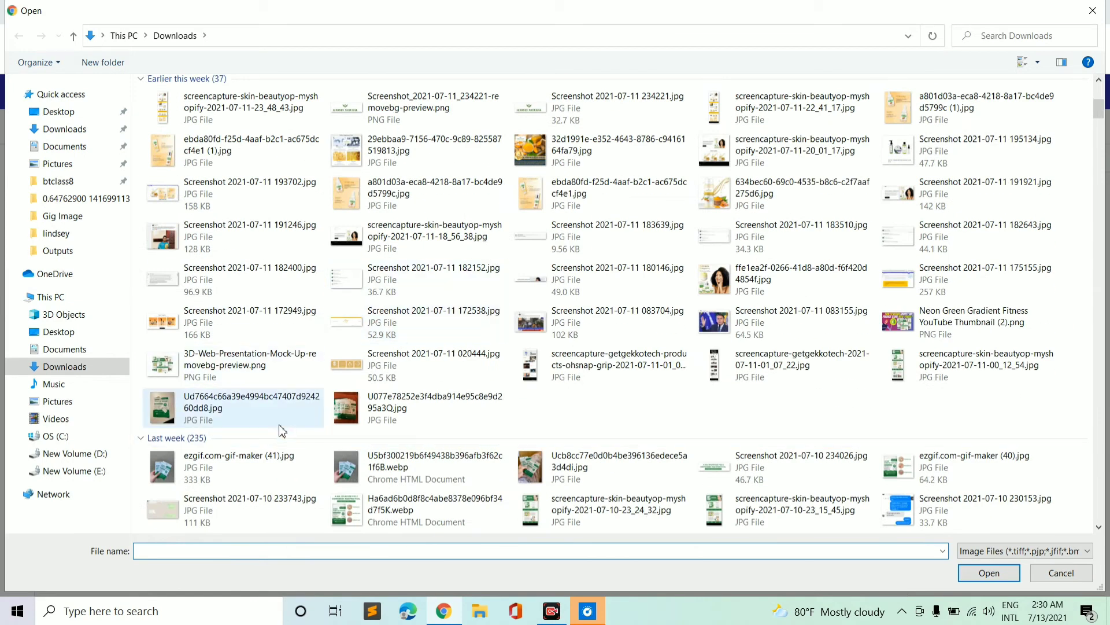
pyautogui.doubleClick(215, 414)
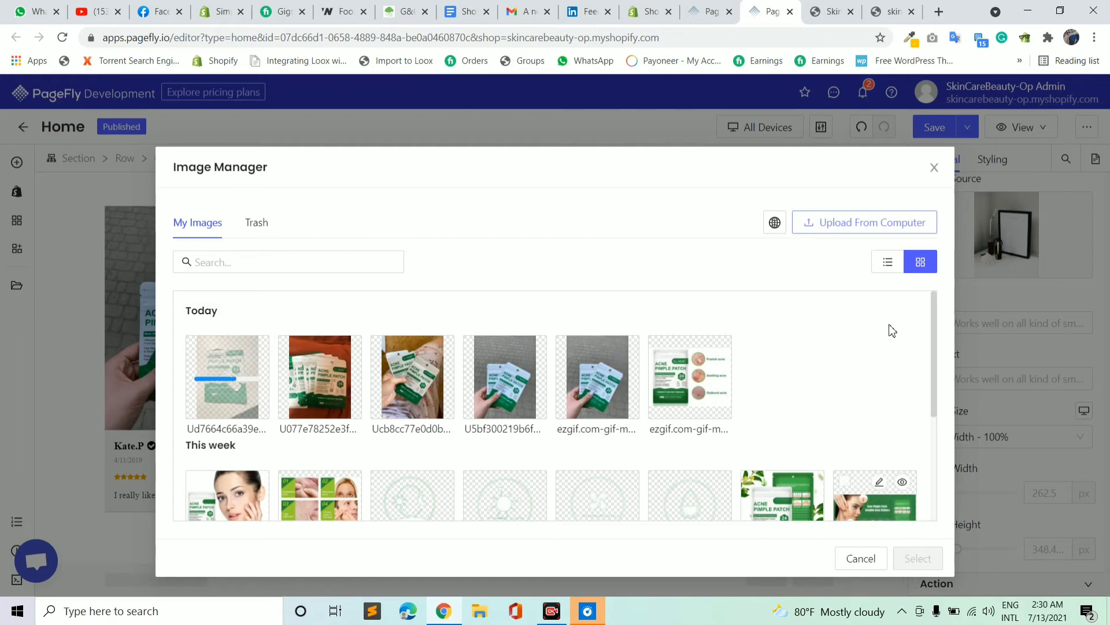
pyautogui.click(909, 566)
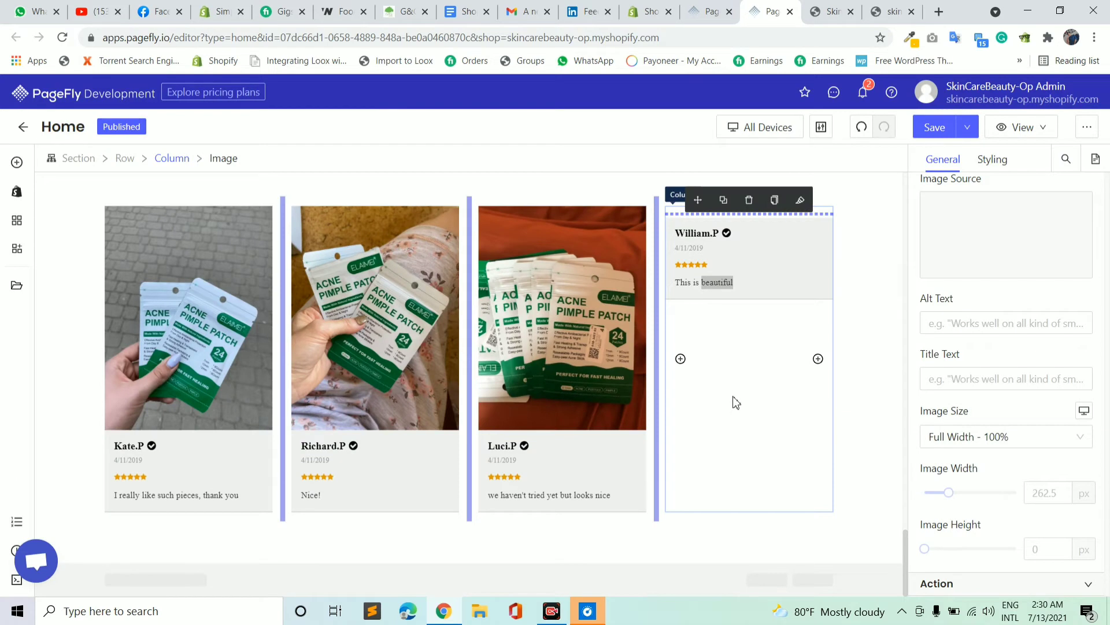
# Compare the testimonial section on the reference storefront with the new store's home page, returning to the PageFly editor
pyautogui.click(877, 11)
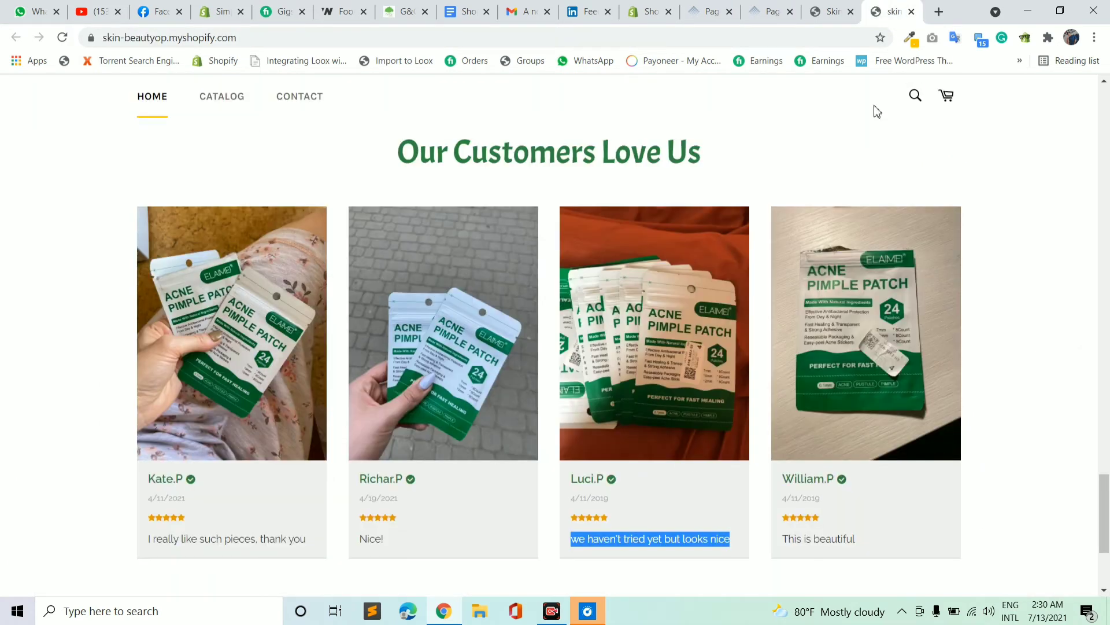
pyautogui.click(834, 6)
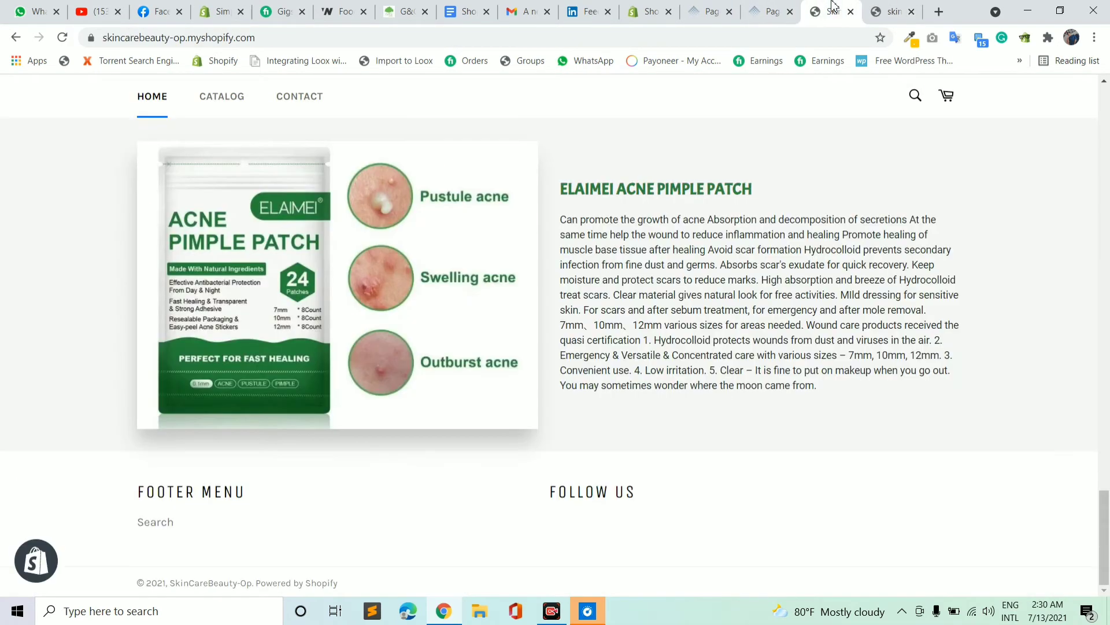
pyautogui.click(769, 11)
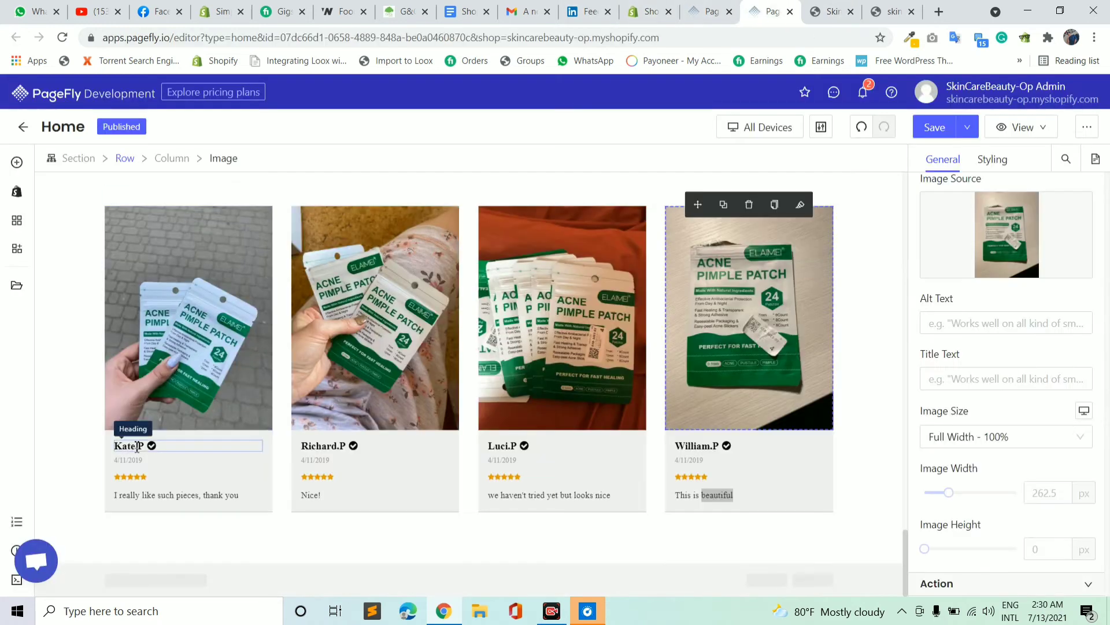
# Copy the content color rgb(51, 132, 68) from the "A MULTIPURPOSE PIECE CONVENIENT AND PRACTICAL" heading's styling
pyautogui.click(144, 445)
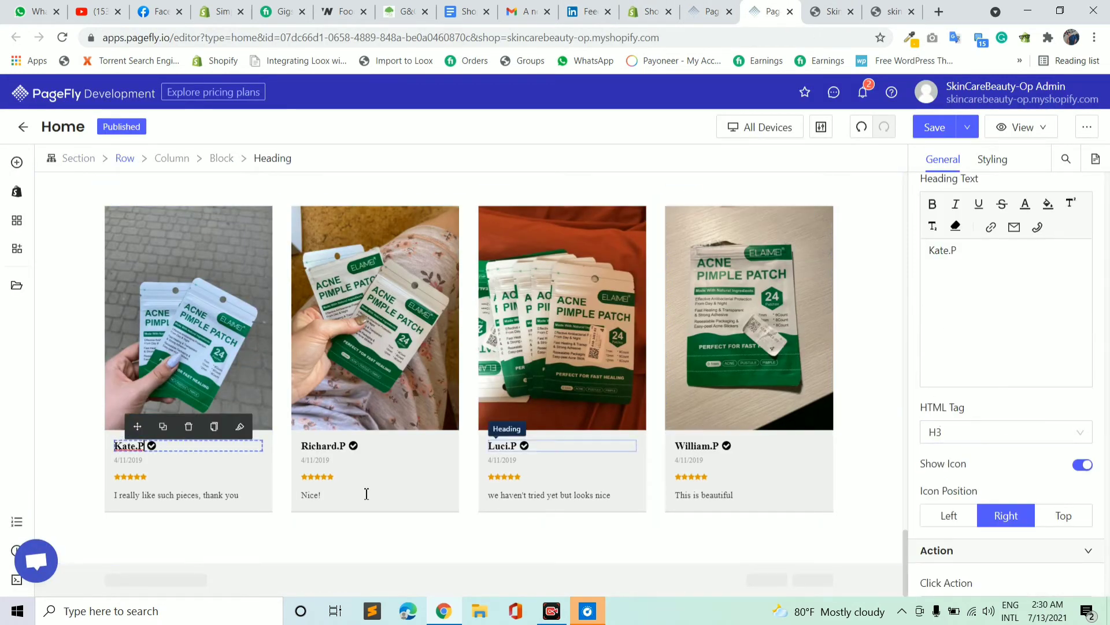
pyautogui.scroll(6, 379, 370)
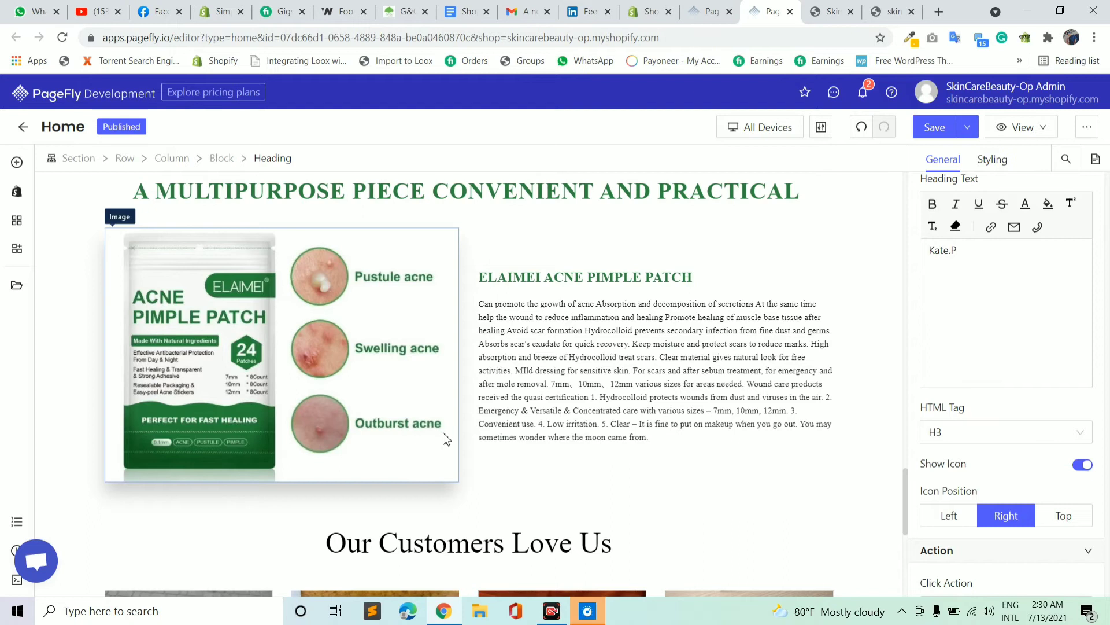
pyautogui.scroll(3, 445, 438)
pyautogui.click(452, 383)
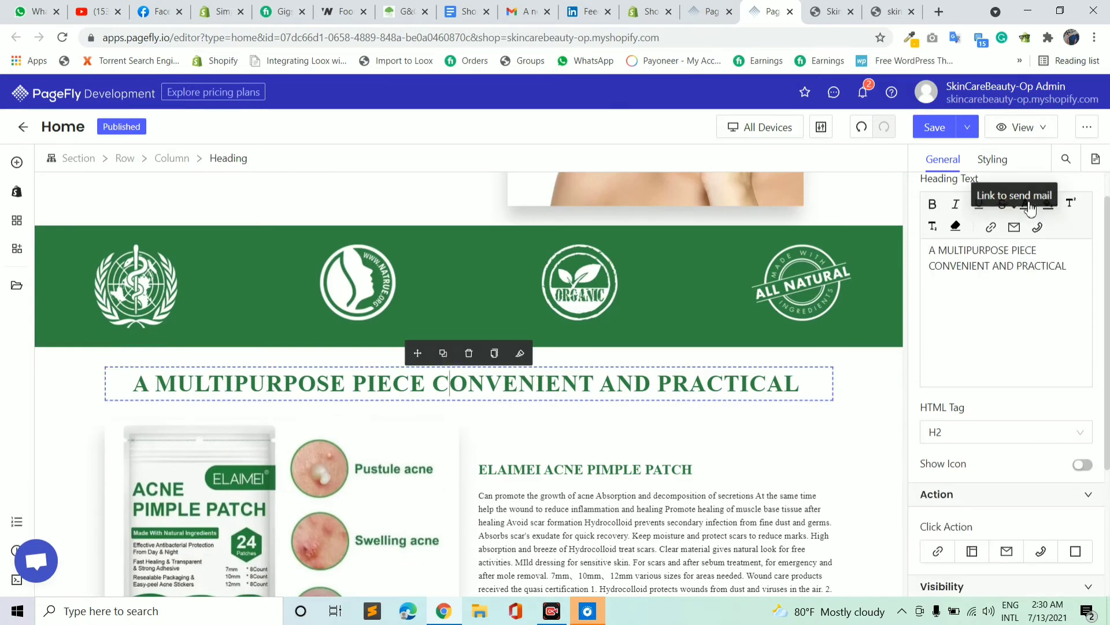
pyautogui.click(992, 159)
pyautogui.scroll(-8, 983, 440)
pyautogui.scroll(-6, 978, 479)
pyautogui.scroll(5, 974, 272)
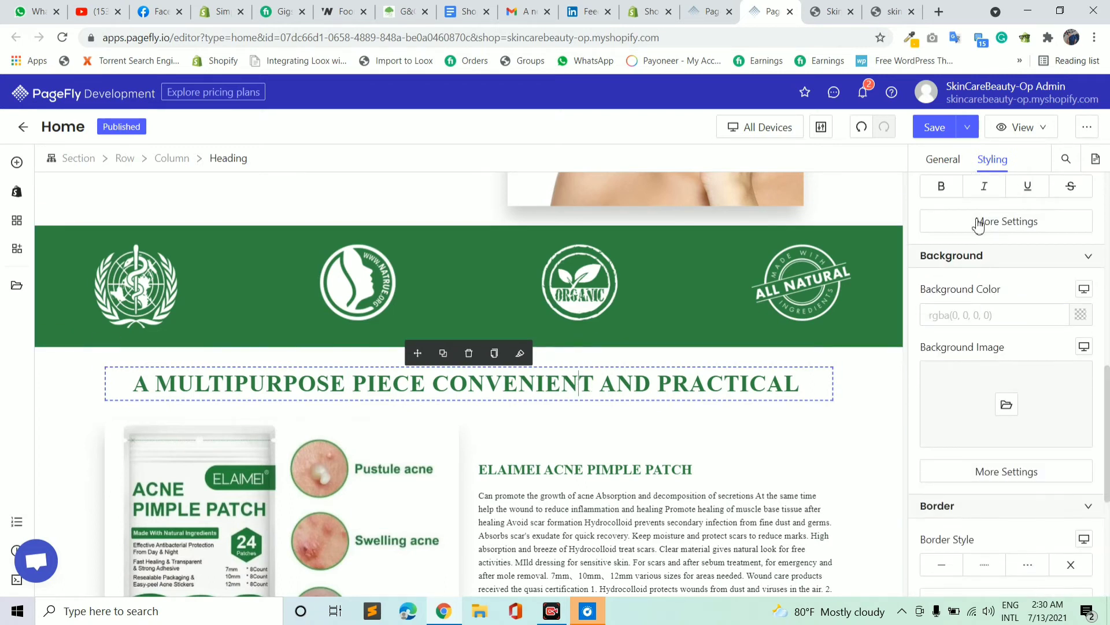
pyautogui.scroll(8, 983, 220)
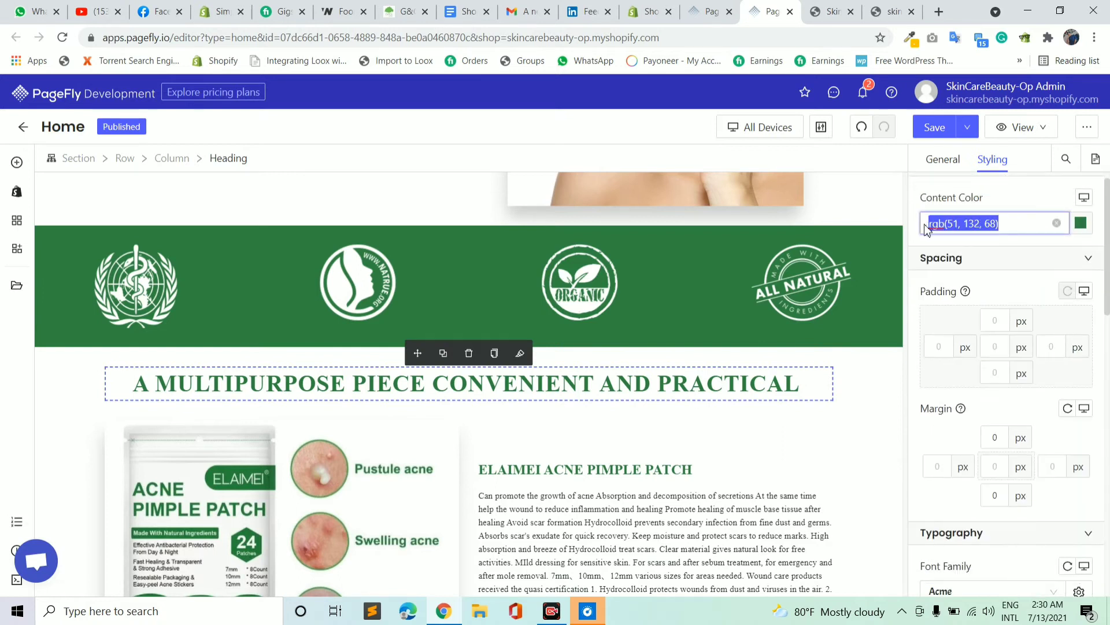
pyautogui.rightClick(944, 226)
pyautogui.click(900, 276)
# Set the "Our Customers Love Us" heading's content color to rgb(51, 132, 68)
pyautogui.scroll(-8, 684, 390)
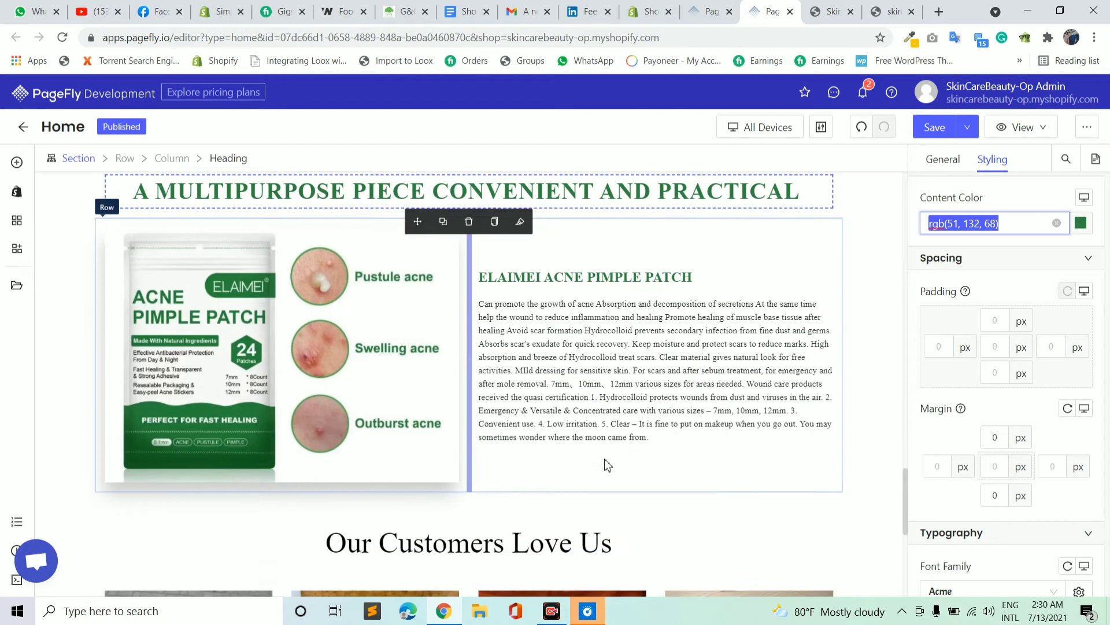
pyautogui.click(425, 215)
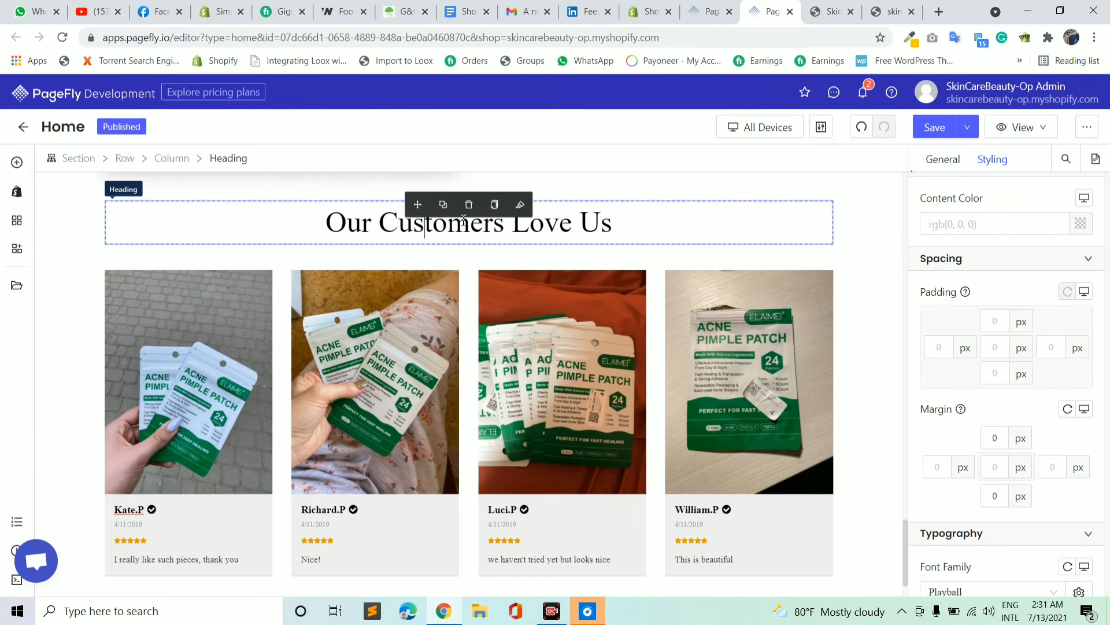
pyautogui.rightClick(941, 223)
pyautogui.click(976, 332)
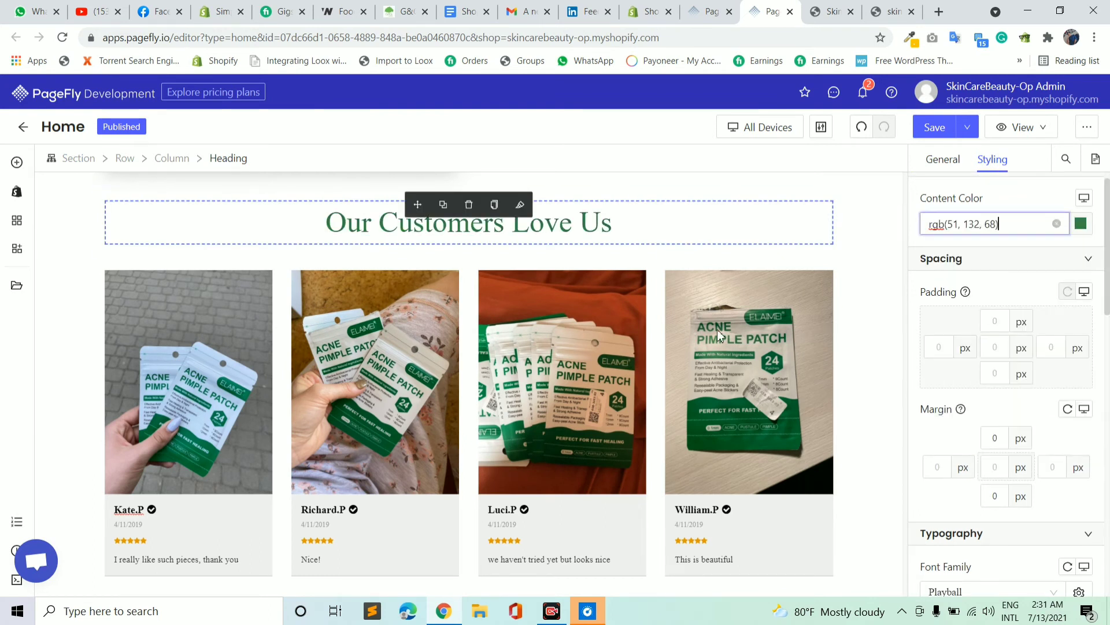
pyautogui.scroll(-1, 432, 377)
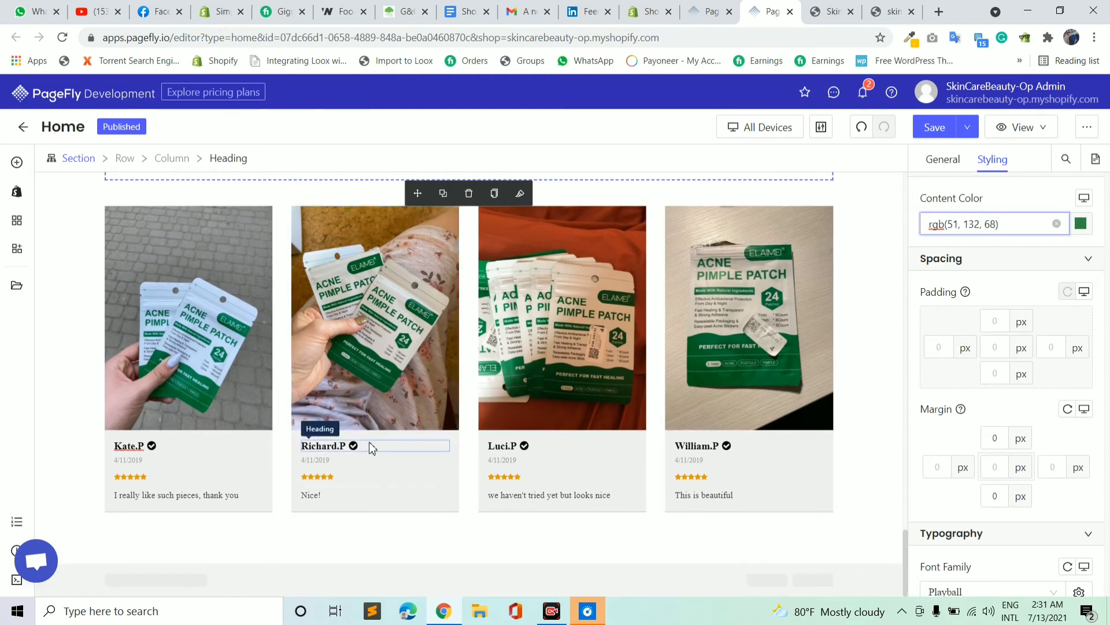
# Set the content color of the name headings in the second and first testimonial cards to rgb(51, 132, 68)
pyautogui.click(382, 442)
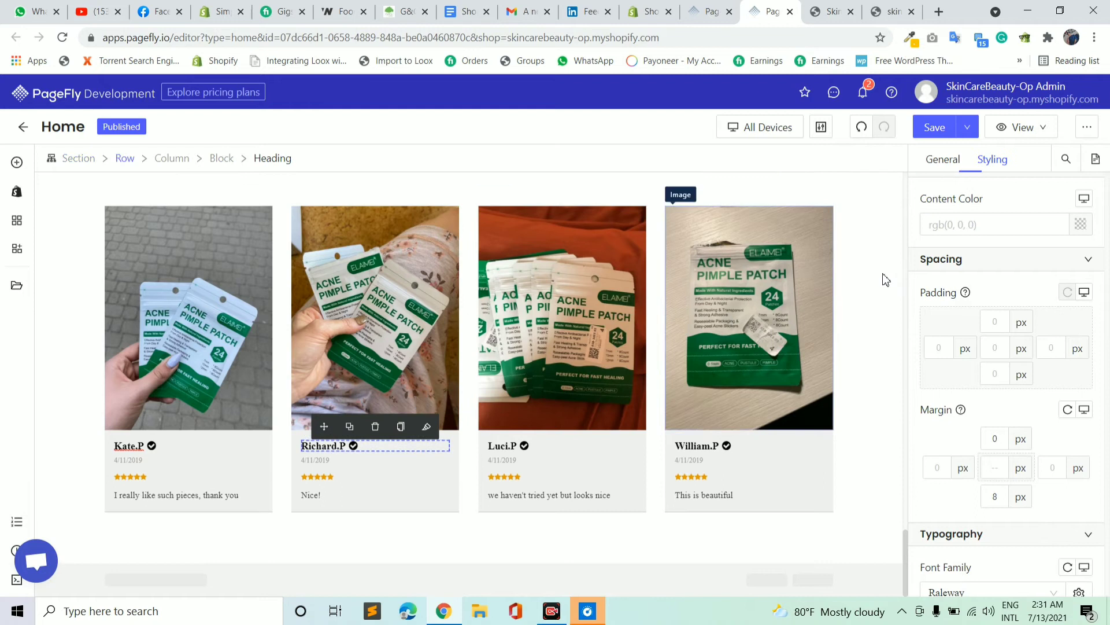
pyautogui.rightClick(961, 223)
pyautogui.click(977, 330)
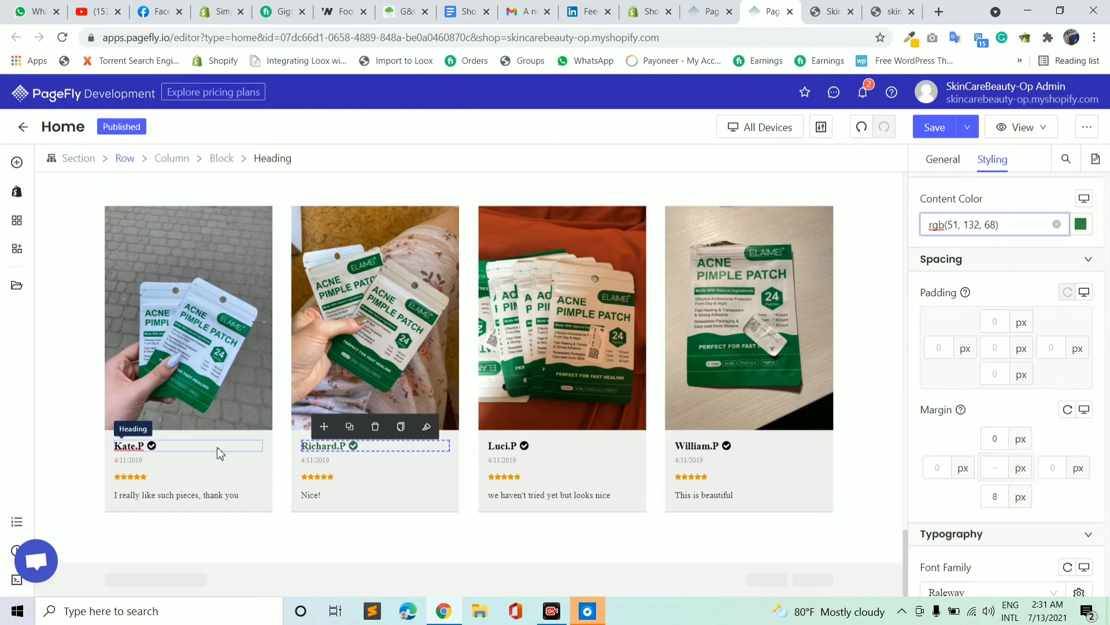
pyautogui.click(192, 446)
pyautogui.rightClick(980, 233)
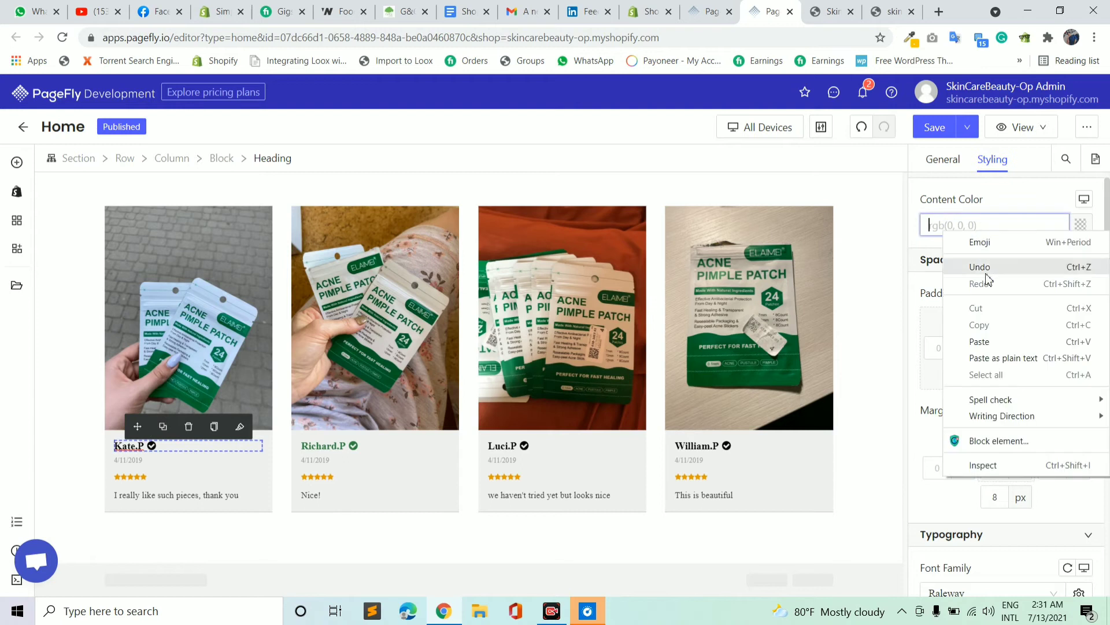
pyautogui.click(978, 330)
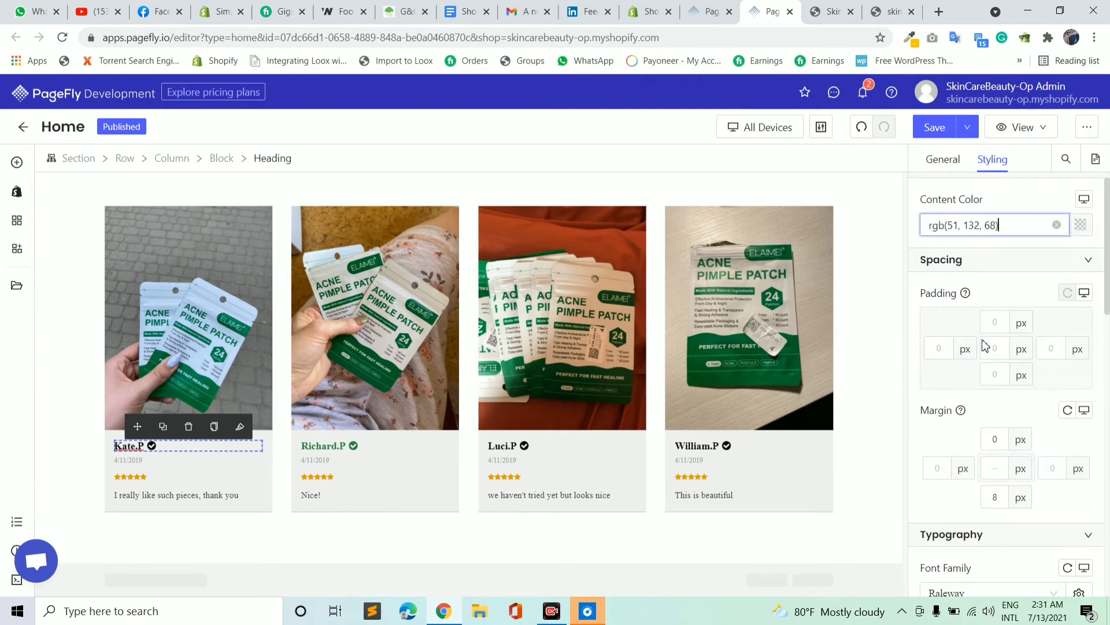
# Set the content color of the name headings in the third and fourth testimonial cards to rgb(51, 132, 68)
pyautogui.click(535, 446)
pyautogui.click(990, 229)
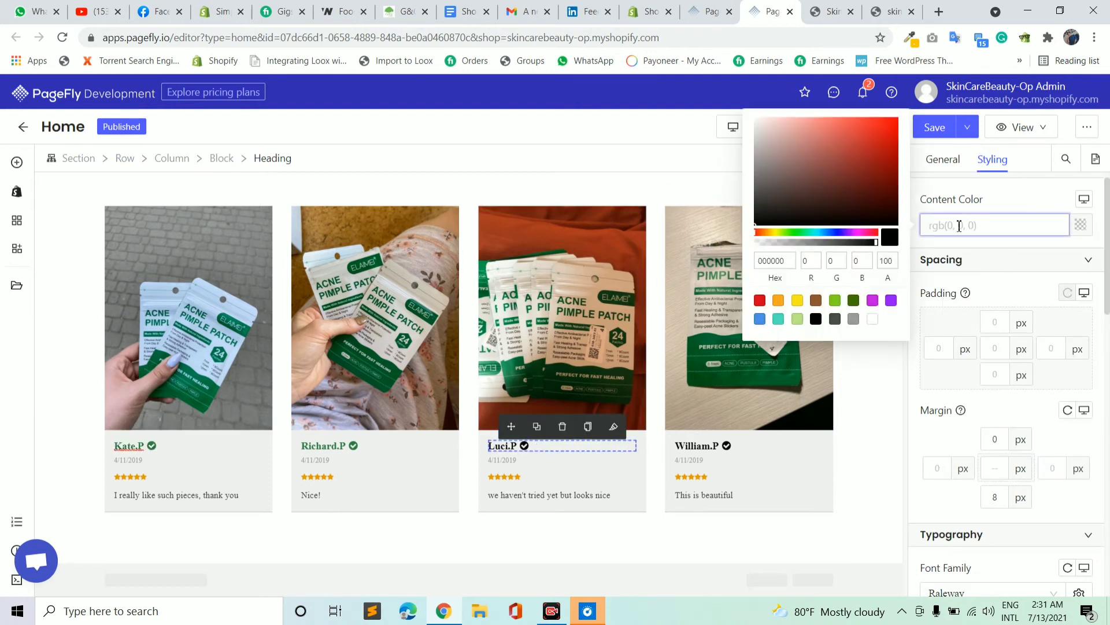
pyautogui.rightClick(959, 225)
pyautogui.click(995, 333)
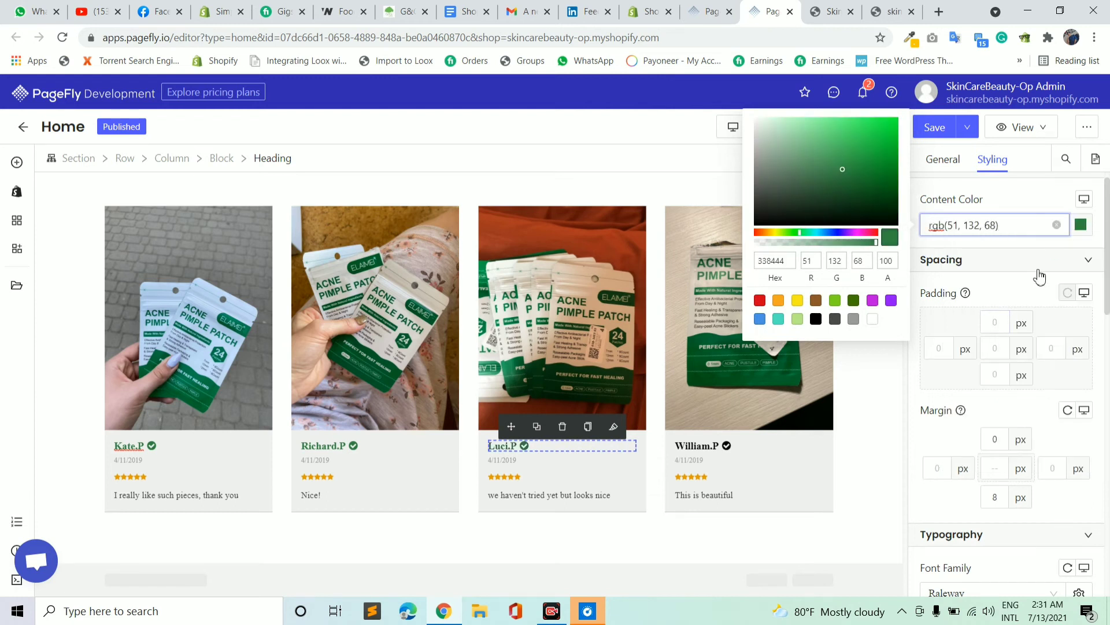
pyautogui.click(712, 446)
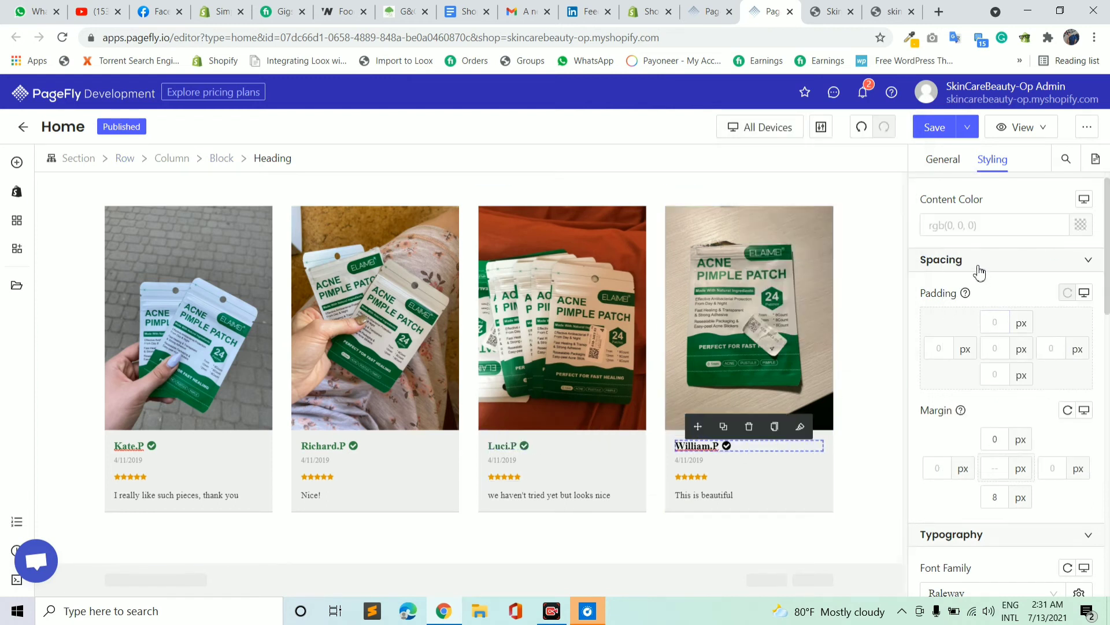
pyautogui.rightClick(955, 225)
pyautogui.click(995, 331)
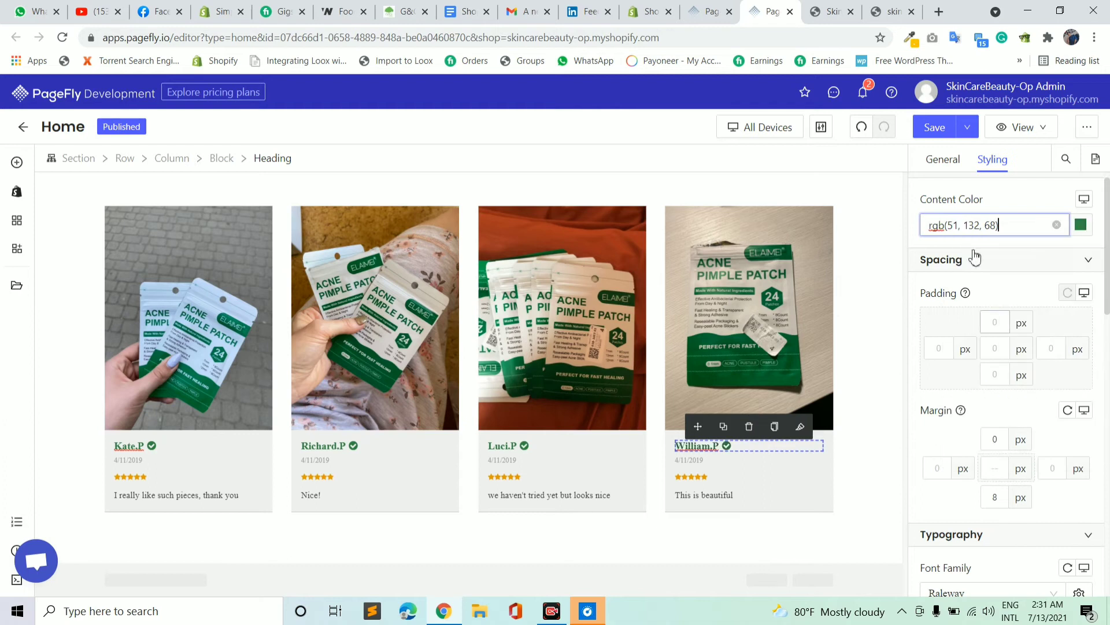
# Check the green name headings against the page's other headings and the reference storefront's testimonials, returning to the PageFly editor
pyautogui.scroll(7, 542, 325)
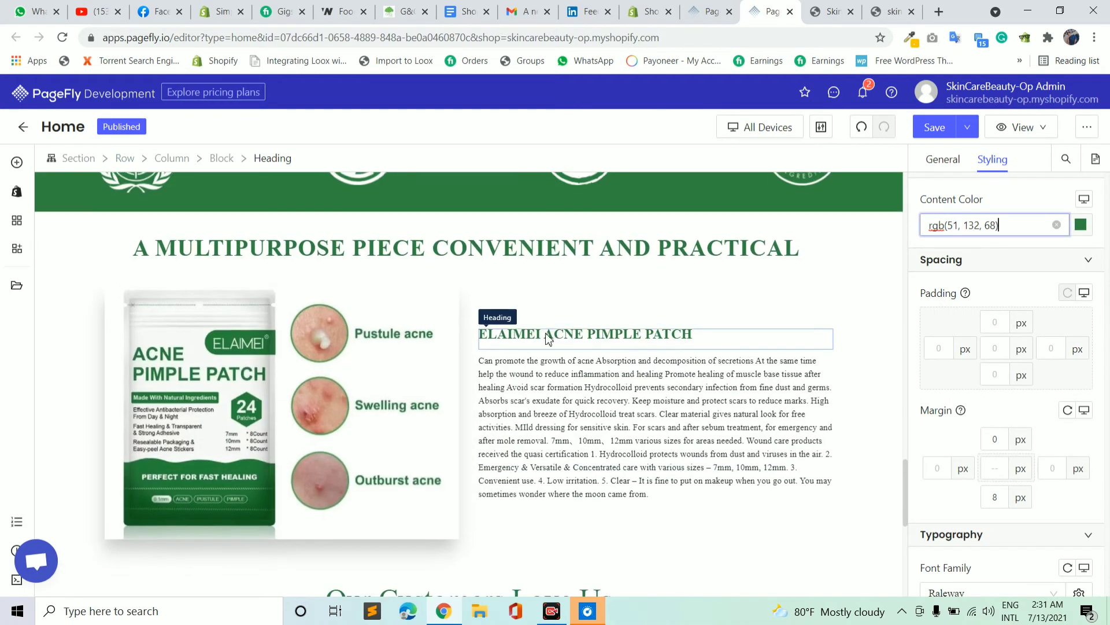
pyautogui.scroll(-7, 549, 338)
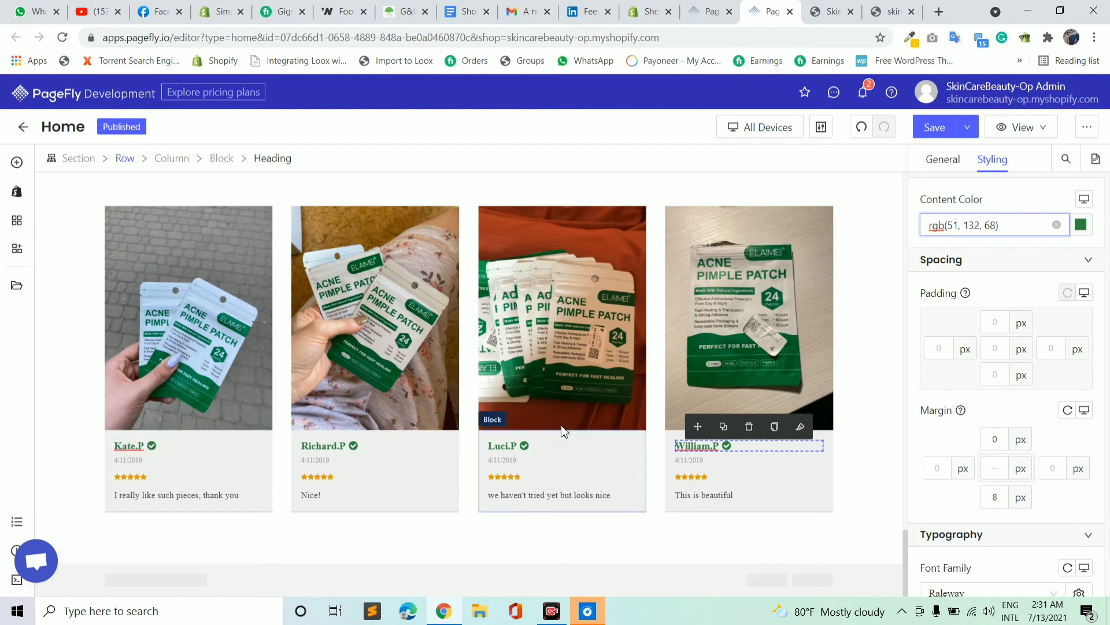
pyautogui.click(901, 6)
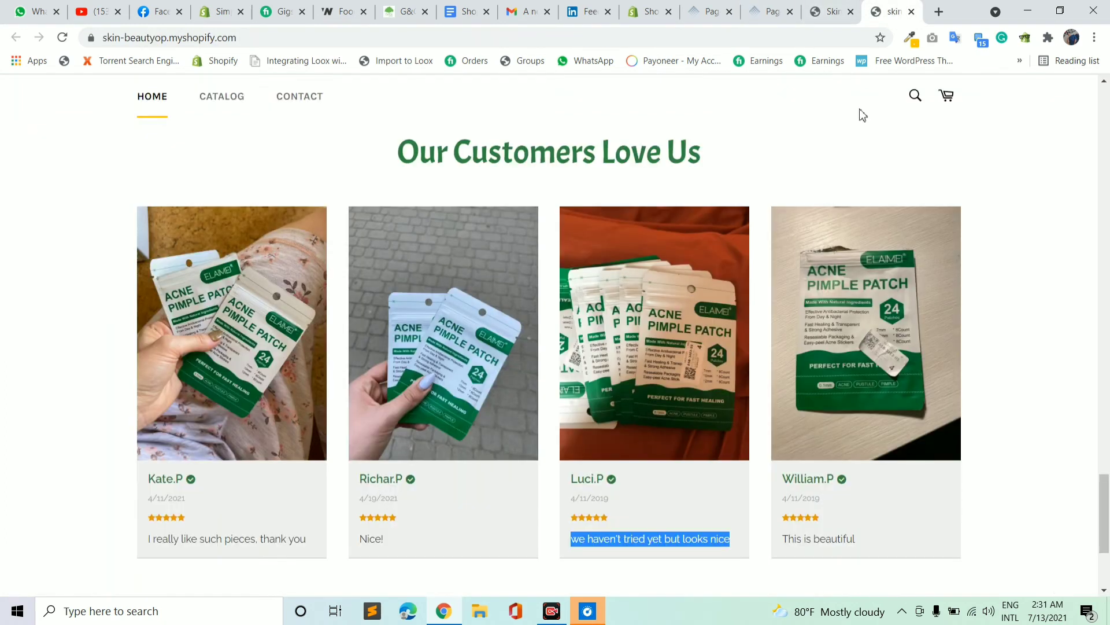
pyautogui.click(786, 5)
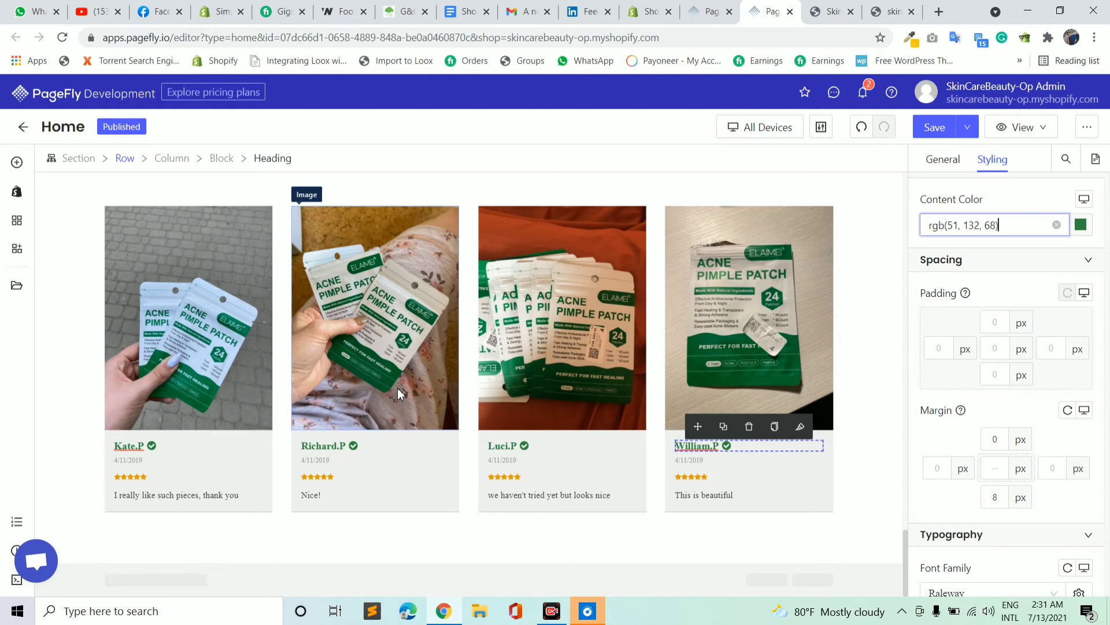
# Inspect the general settings of the first testimonial's date paragraph and the second testimonial's star icon, and review the sections above
pyautogui.click(168, 463)
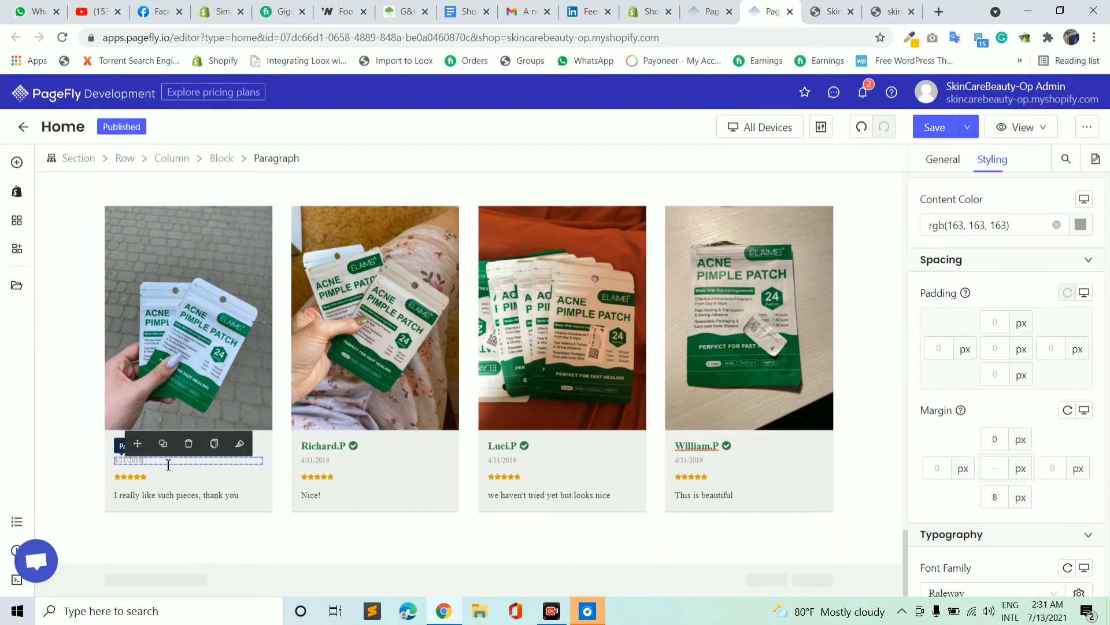
pyautogui.click(943, 161)
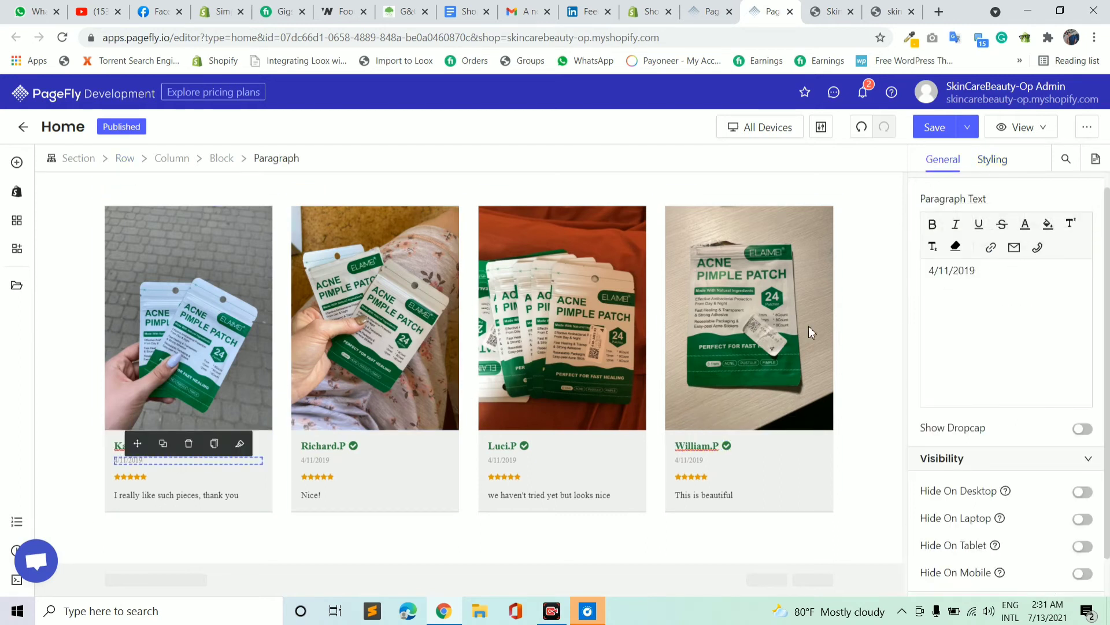
pyautogui.click(331, 480)
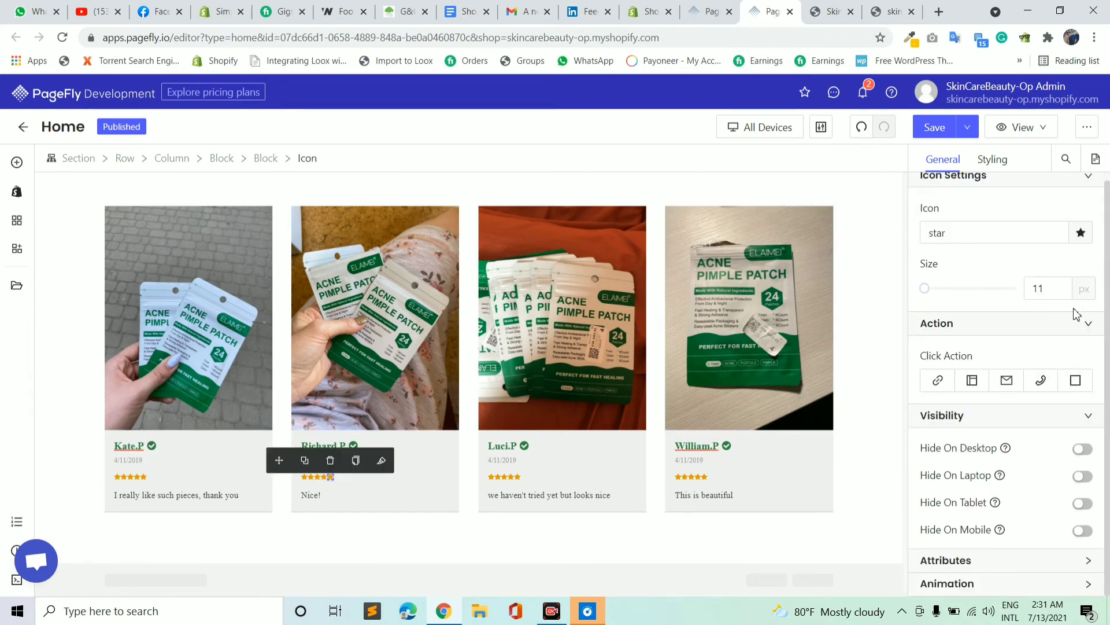
pyautogui.scroll(1, 997, 234)
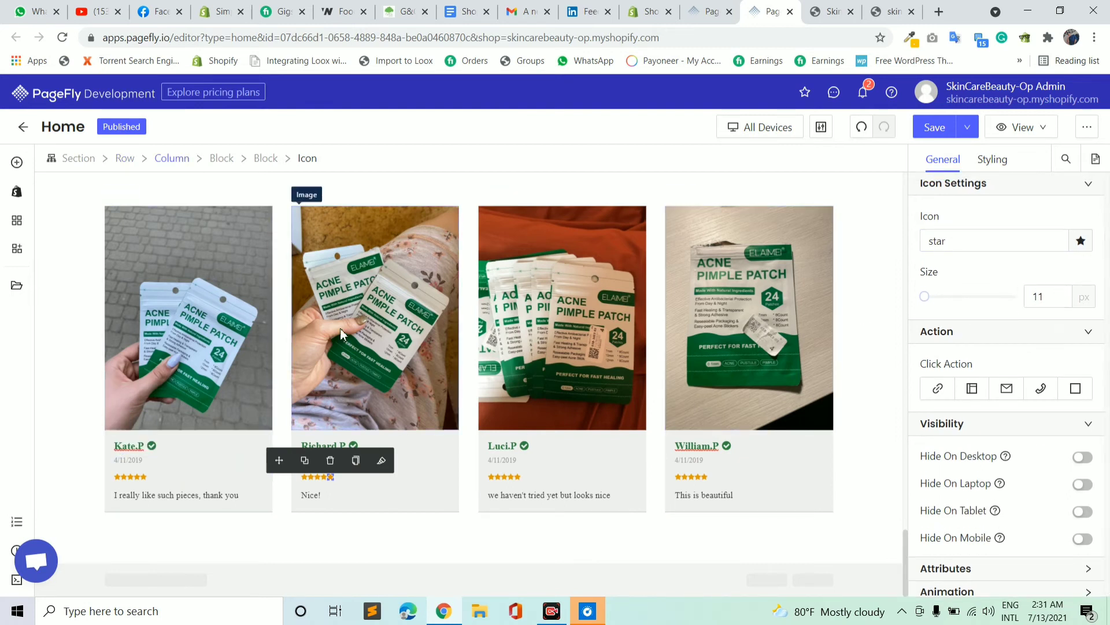
pyautogui.scroll(1, 393, 313)
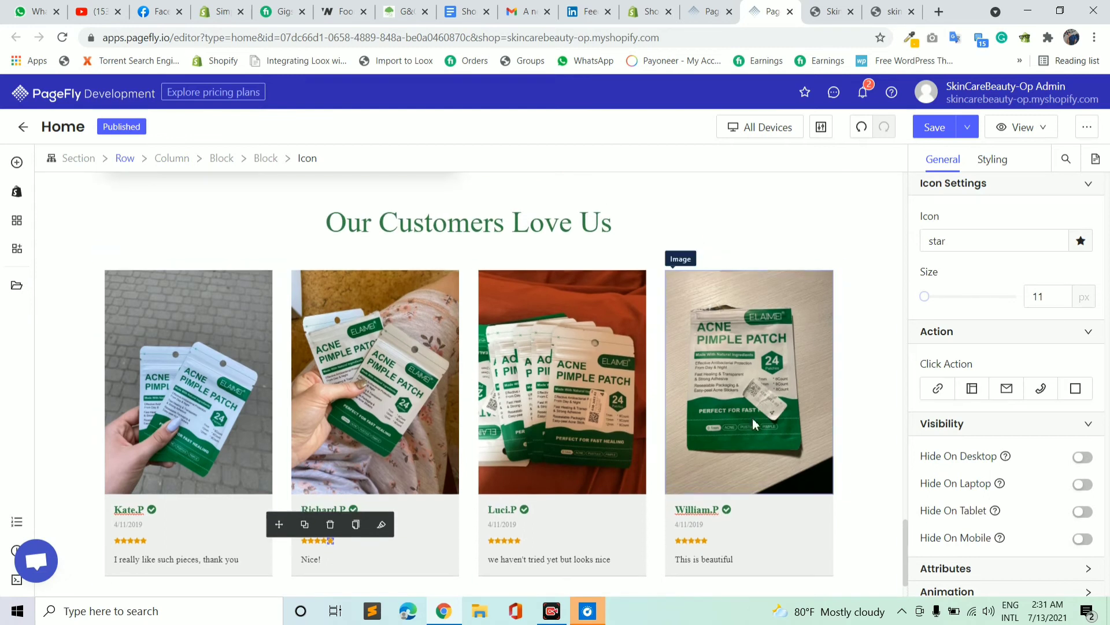
pyautogui.scroll(5, 598, 310)
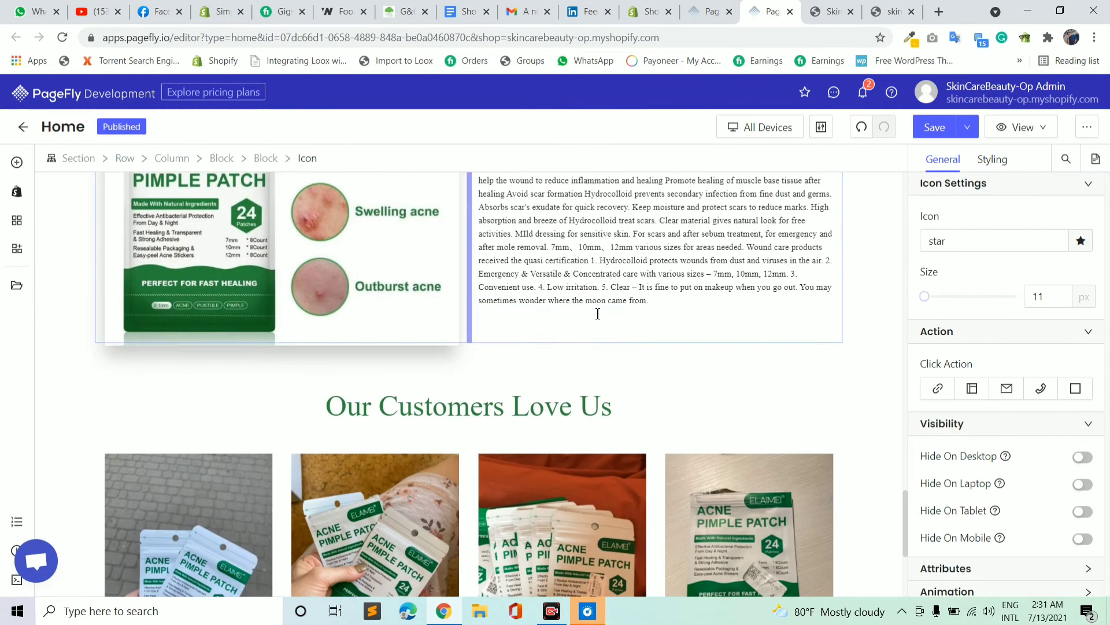
pyautogui.scroll(15, 530, 310)
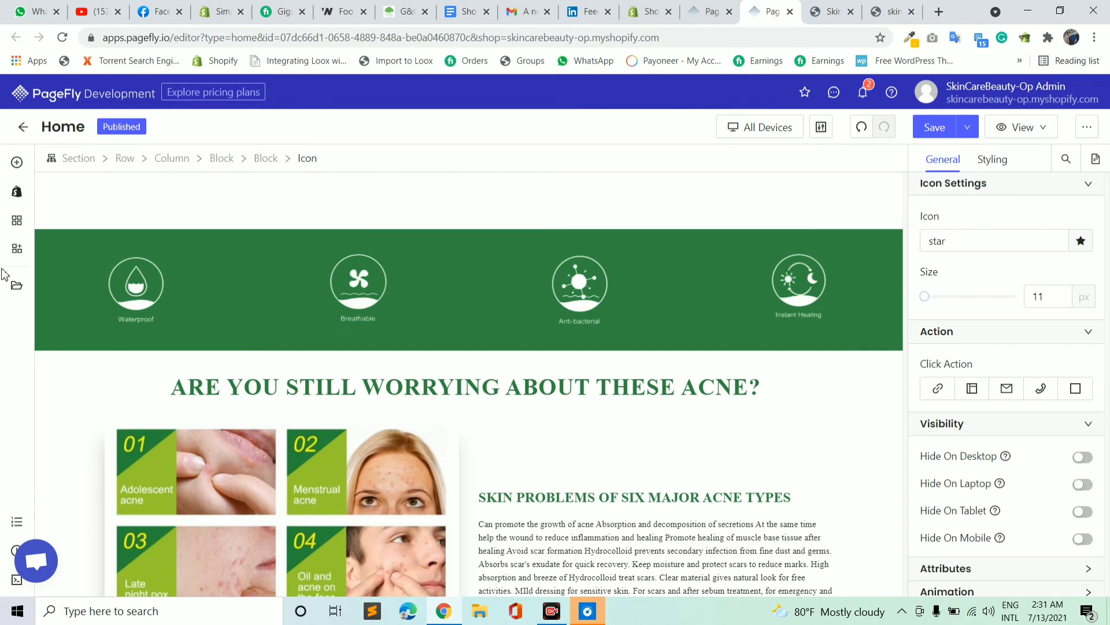
# Browse the ready-made testimonial section templates and the list of basic page elements
pyautogui.click(17, 284)
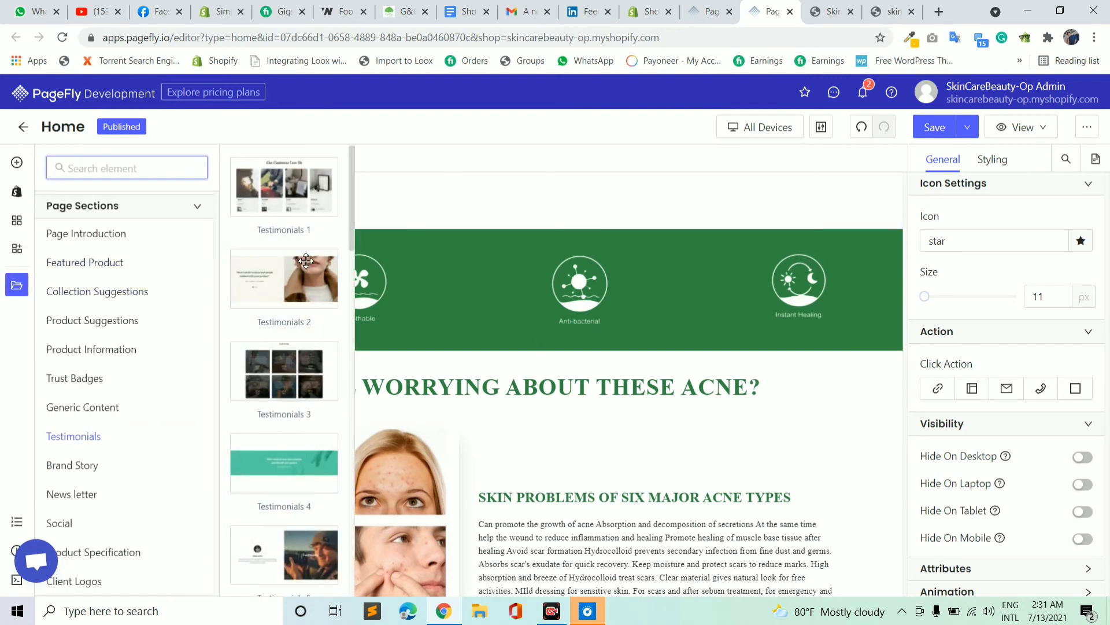
pyautogui.scroll(-10, 310, 290)
pyautogui.scroll(10, 285, 318)
pyautogui.click(17, 162)
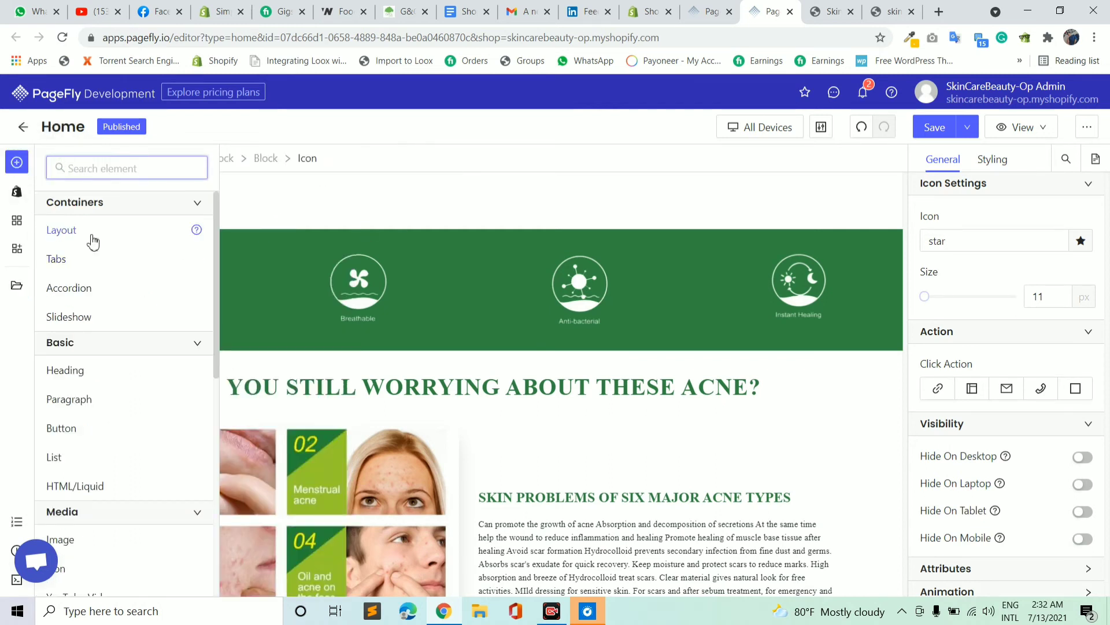
pyautogui.scroll(-5, 142, 370)
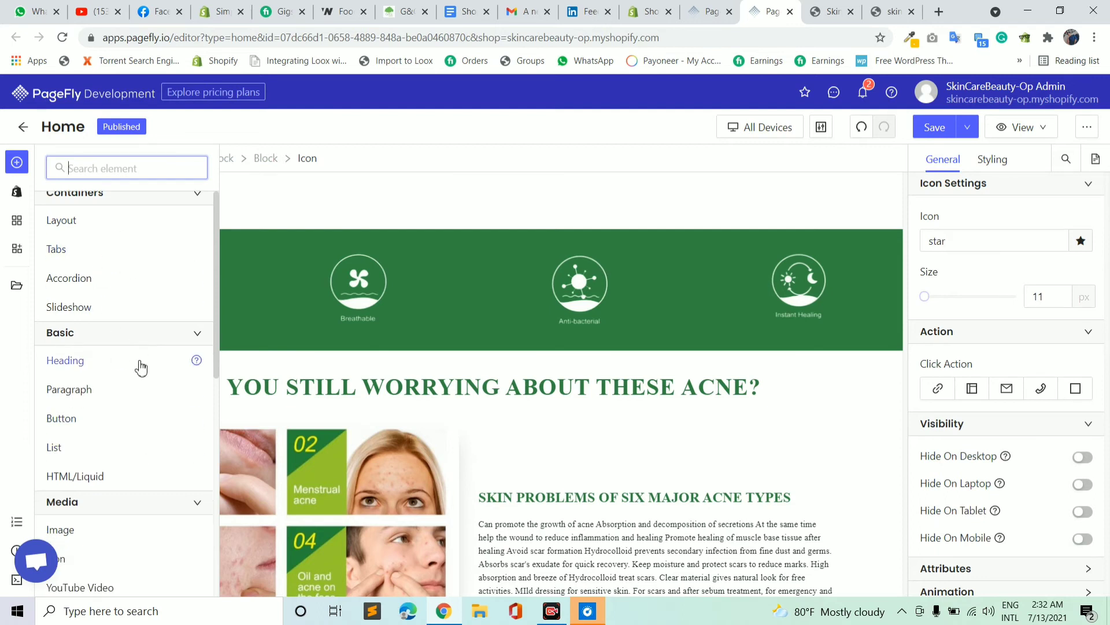
pyautogui.scroll(5, 142, 382)
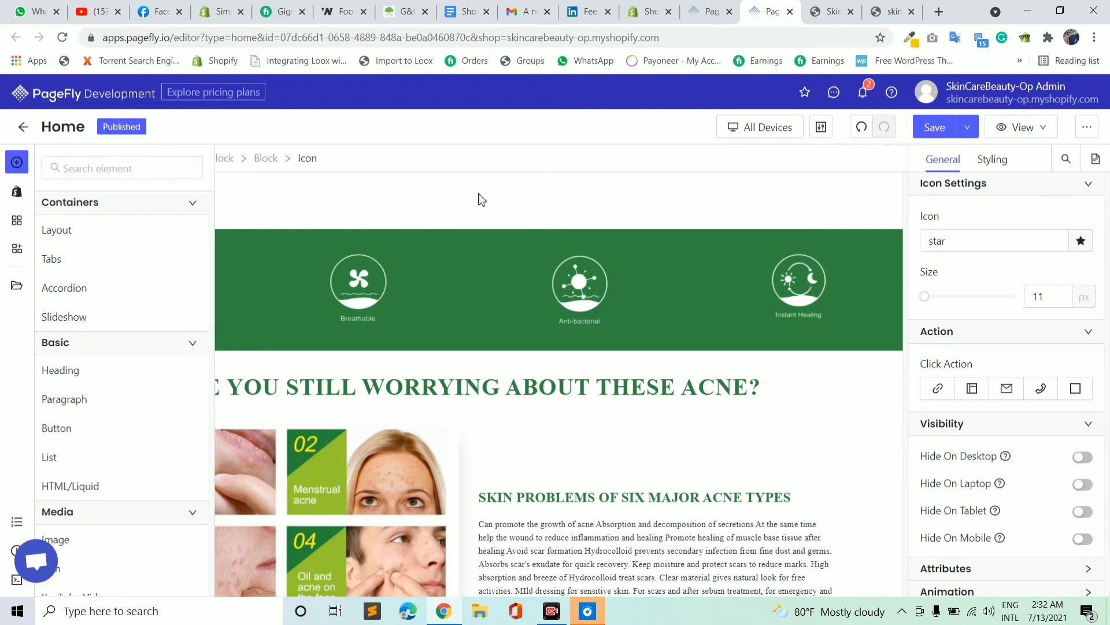
# Save and publish the updated home page
pyautogui.scroll(5, 598, 469)
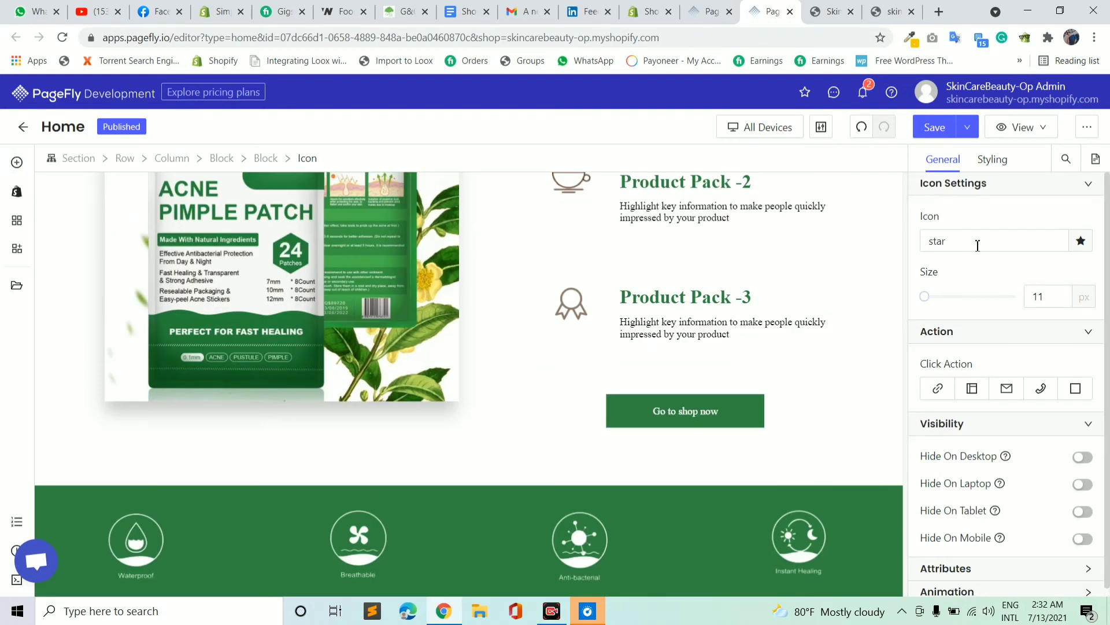
pyautogui.click(973, 136)
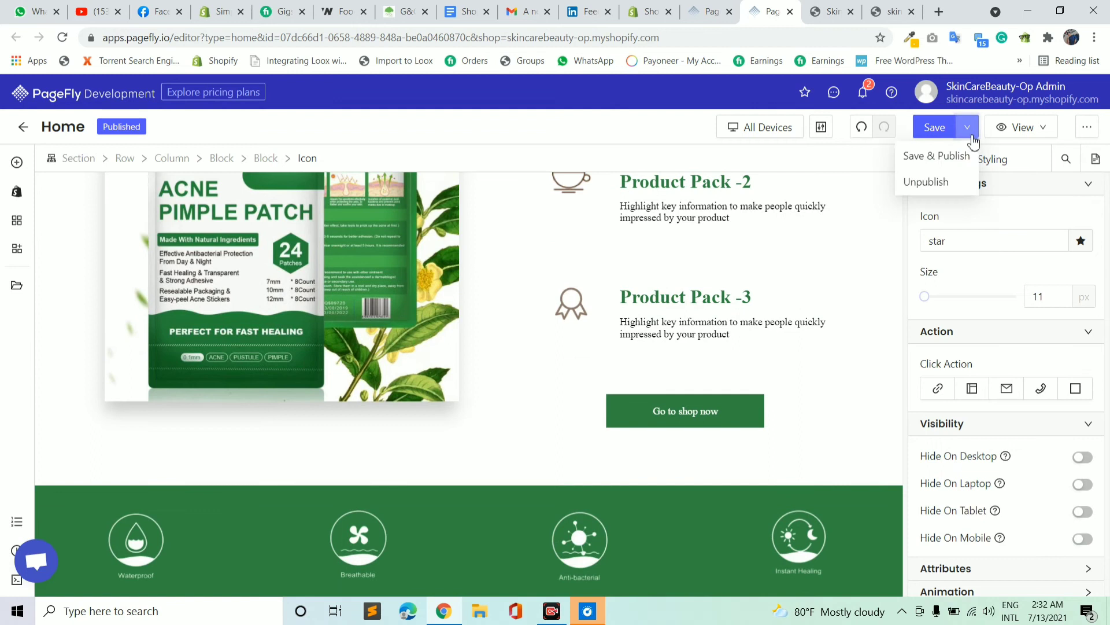
pyautogui.click(954, 164)
pyautogui.scroll(-15, 547, 359)
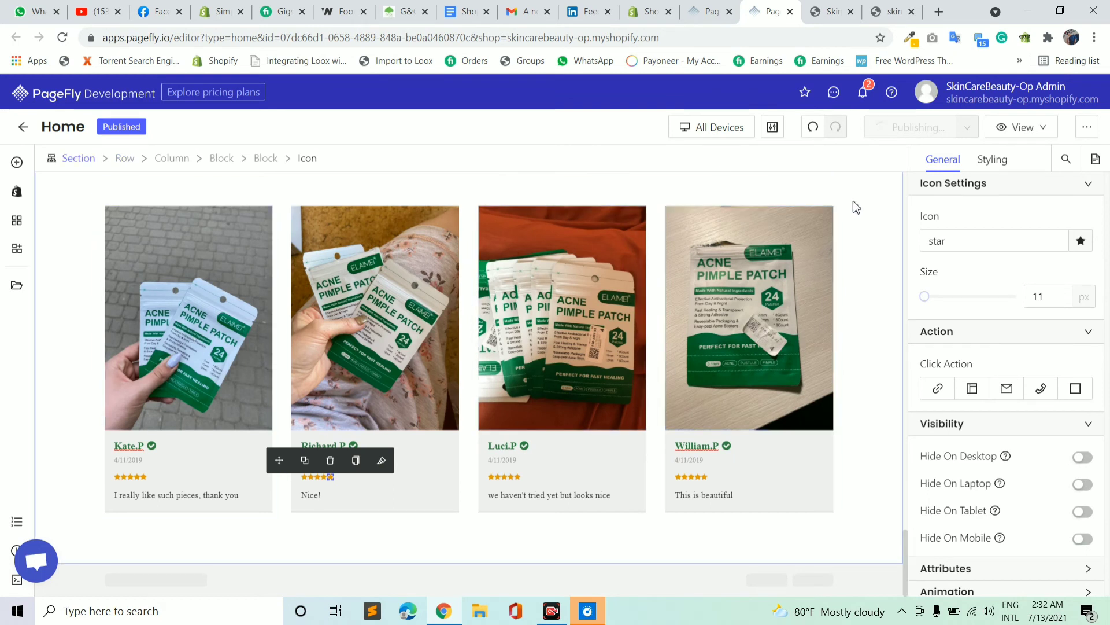
# Open the new store's live home page and close its outdated browser tab
pyautogui.click(1025, 128)
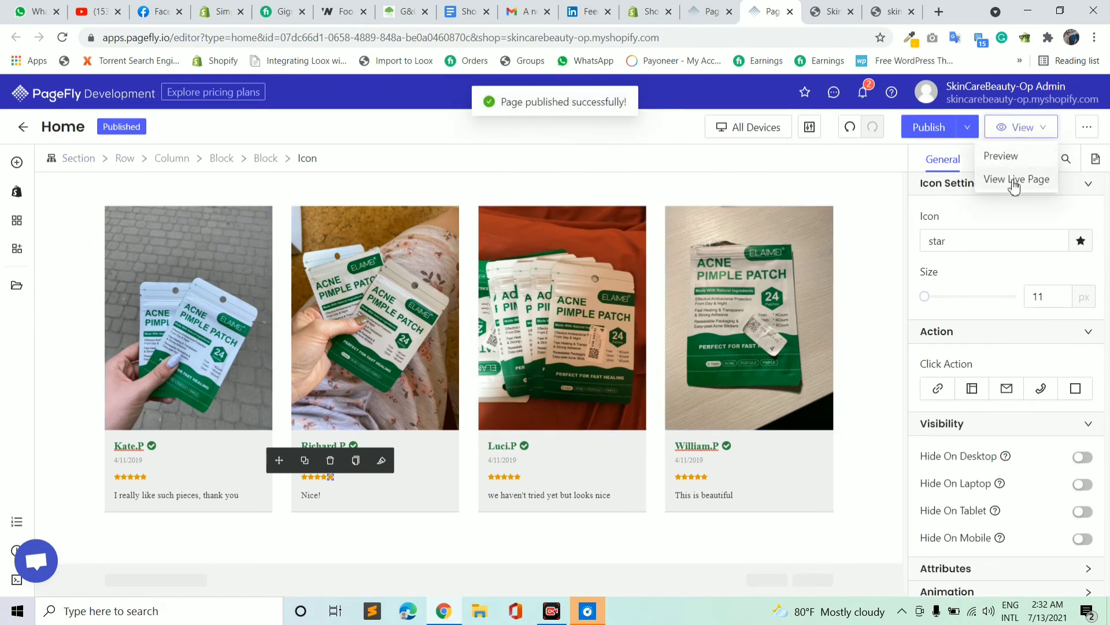
pyautogui.click(1011, 179)
pyautogui.click(855, 19)
pyautogui.click(854, 12)
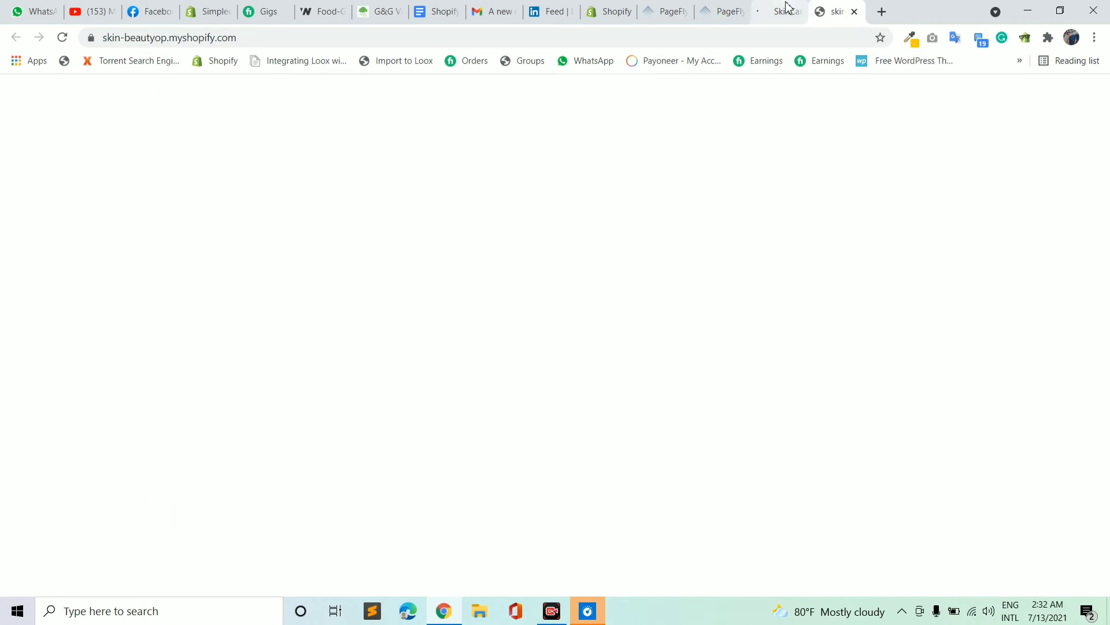
pyautogui.click(787, 7)
# Examine the published home page from the banner through to the "Our Customers Love Us" testimonials
pyautogui.scroll(-15, 664, 159)
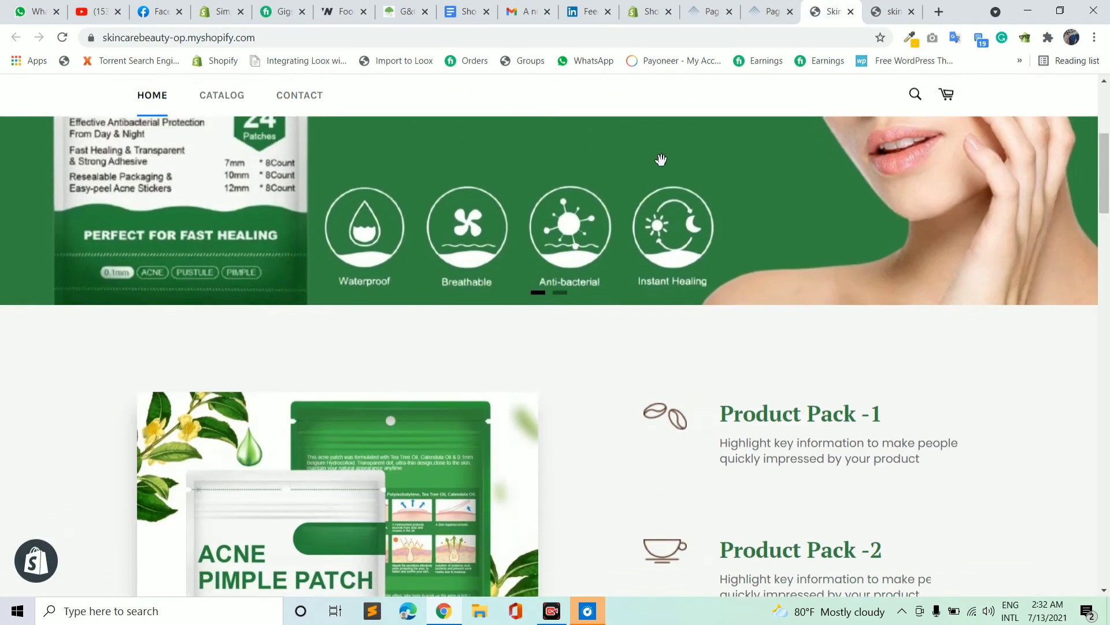
pyautogui.scroll(-15, 667, 156)
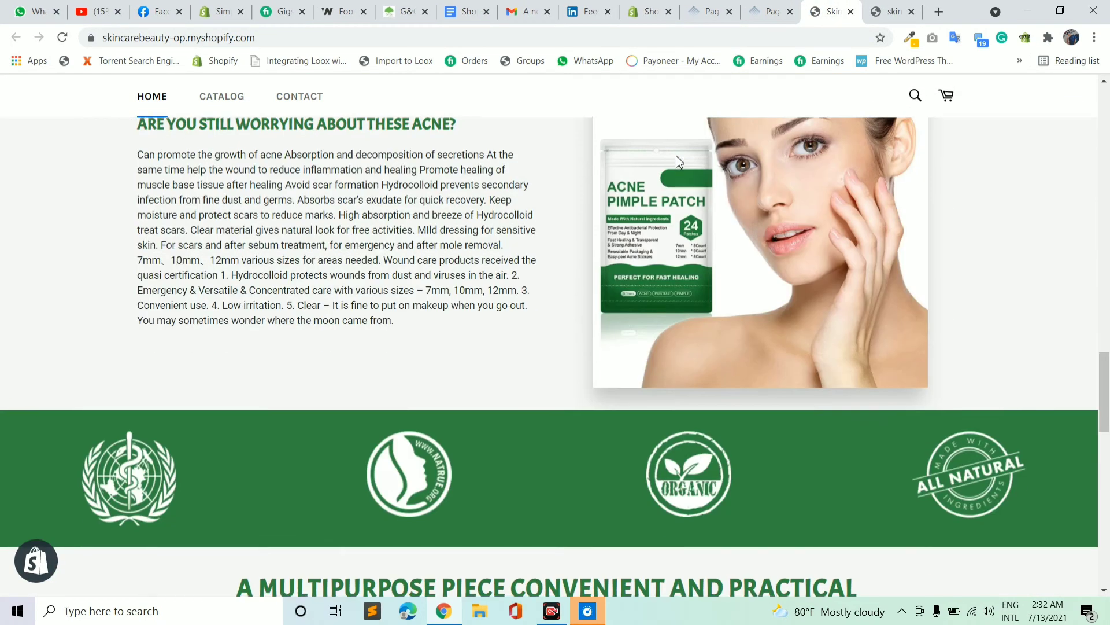
pyautogui.scroll(3, 682, 154)
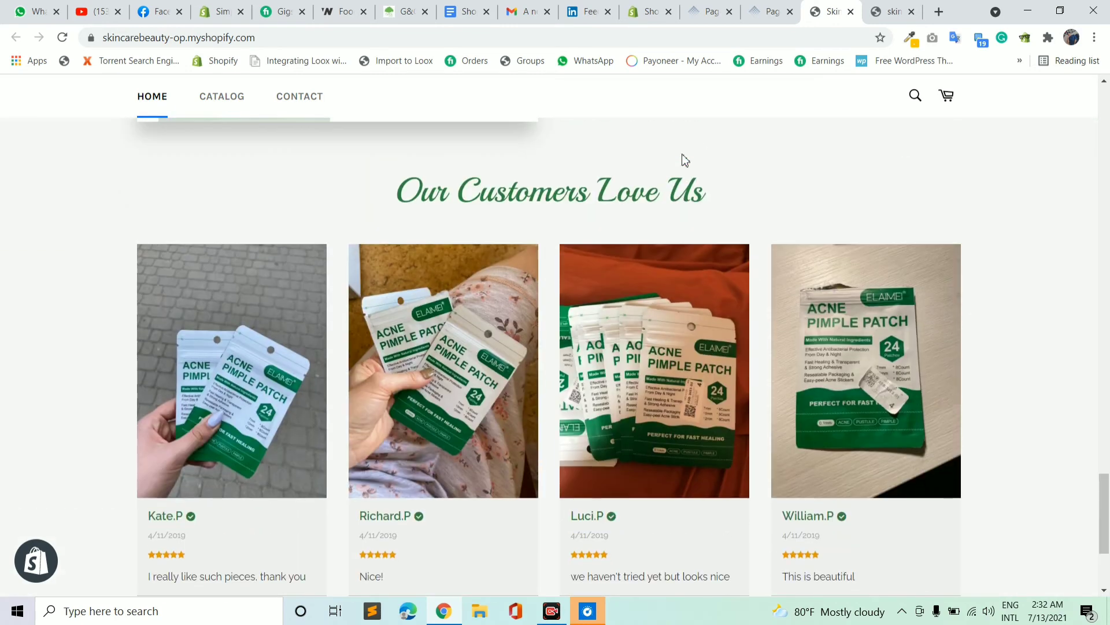
pyautogui.scroll(-4, 269, 359)
pyautogui.scroll(4, 272, 335)
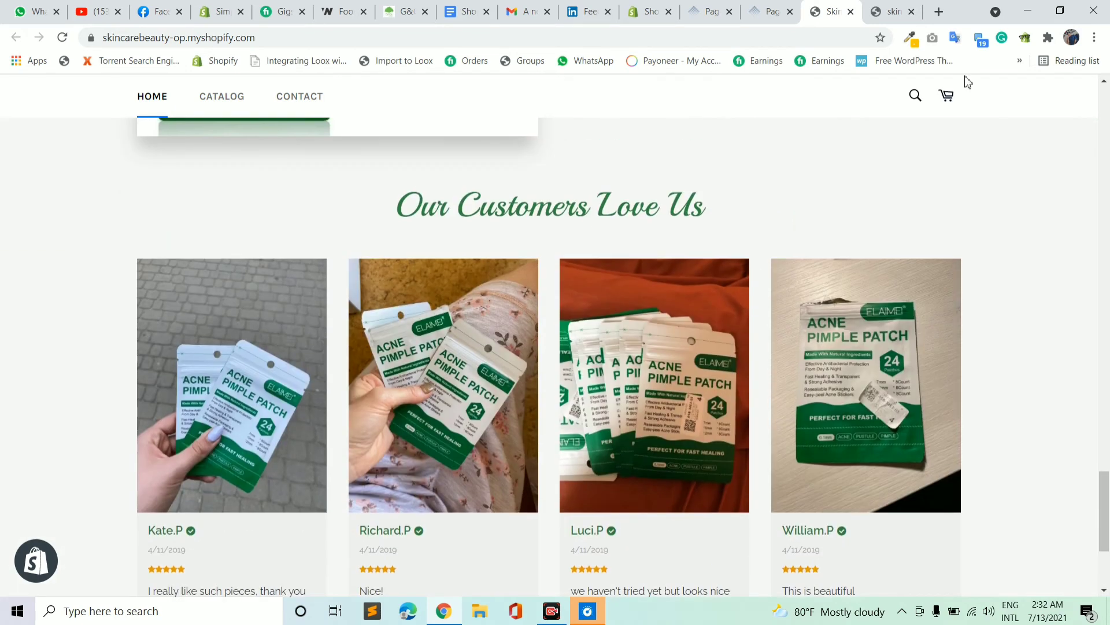
# Compare the reference storefront's sections from Product Pack to the footer with the new live page
pyautogui.click(901, 5)
pyautogui.scroll(20, 567, 263)
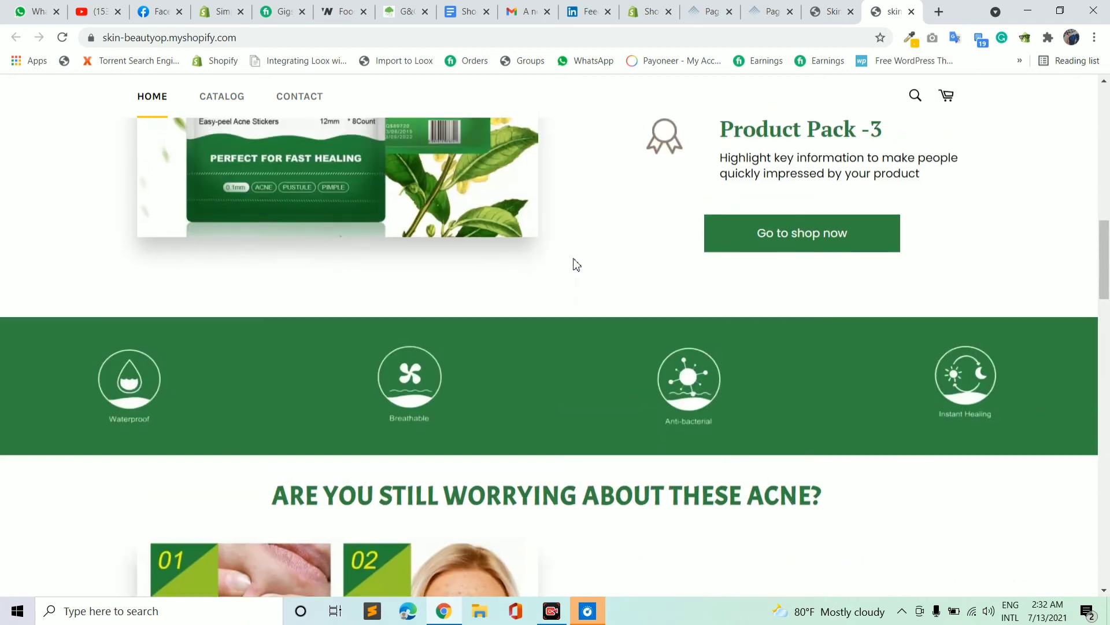
pyautogui.scroll(-20, 583, 240)
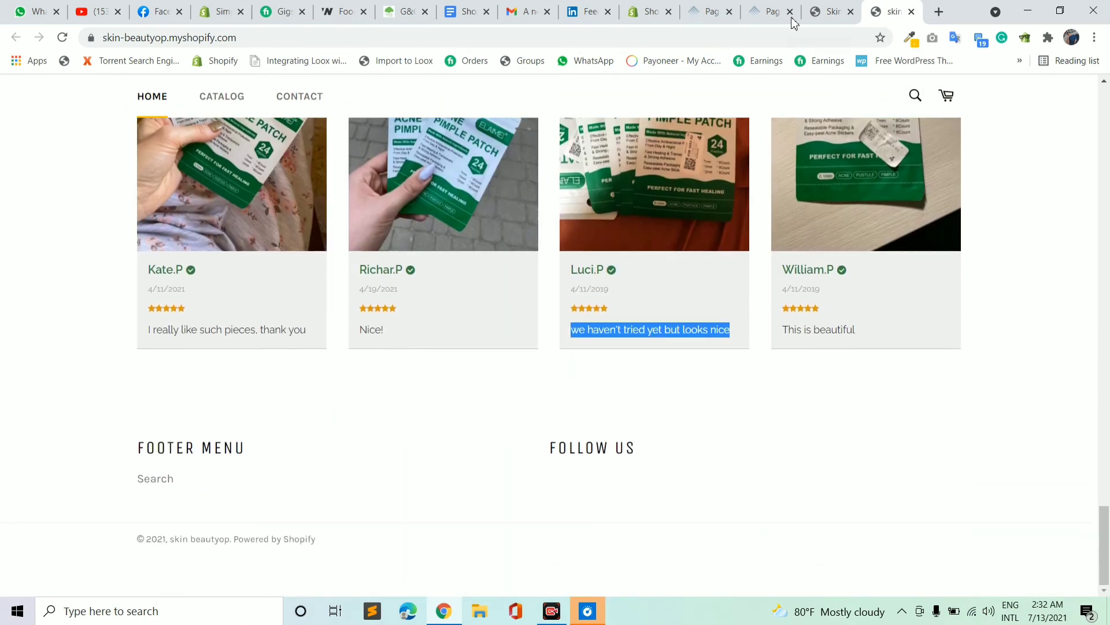
pyautogui.click(828, 12)
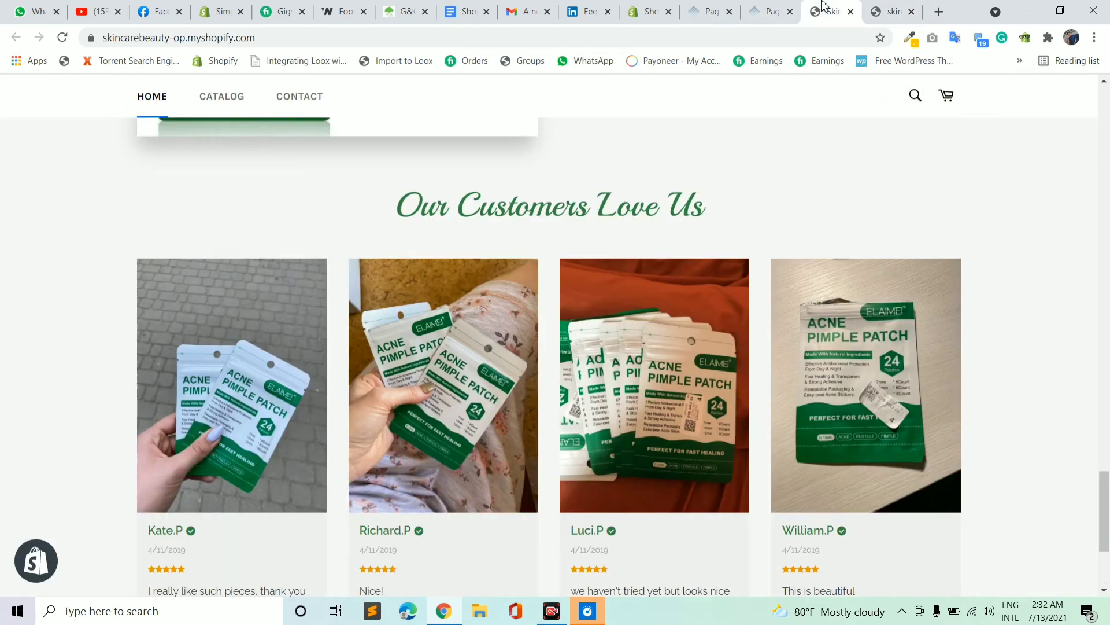
# Review the live home page once more, covering the testimonials, footer, acne sections, banner and Product Pack area
pyautogui.scroll(15, 702, 249)
pyautogui.scroll(5, 717, 248)
pyautogui.scroll(-15, 736, 266)
pyautogui.scroll(-10, 749, 235)
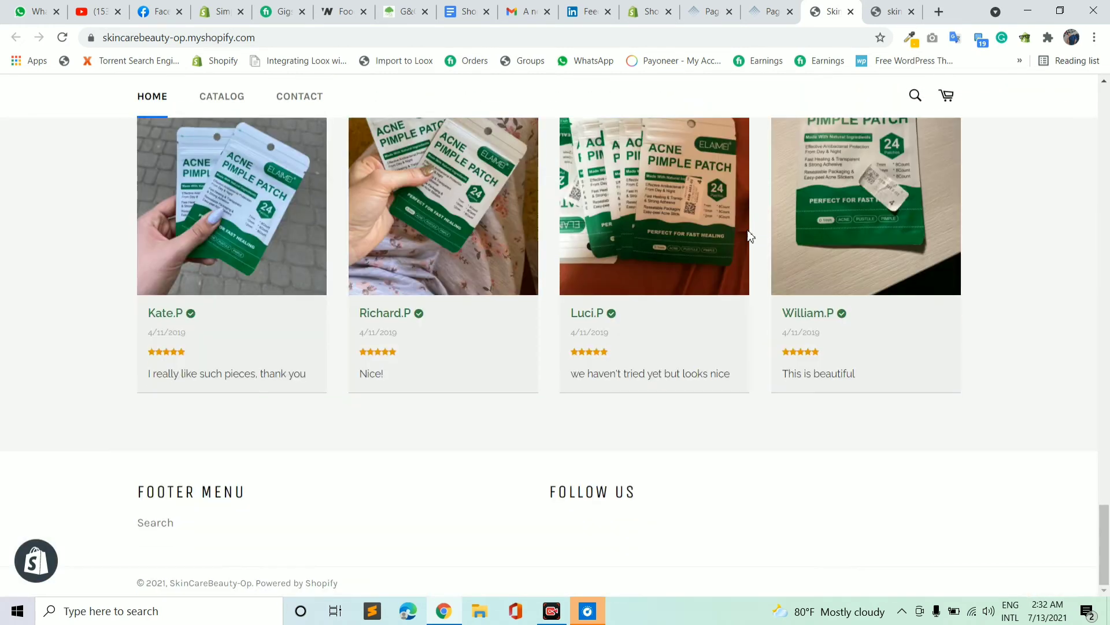
pyautogui.scroll(20, 776, 331)
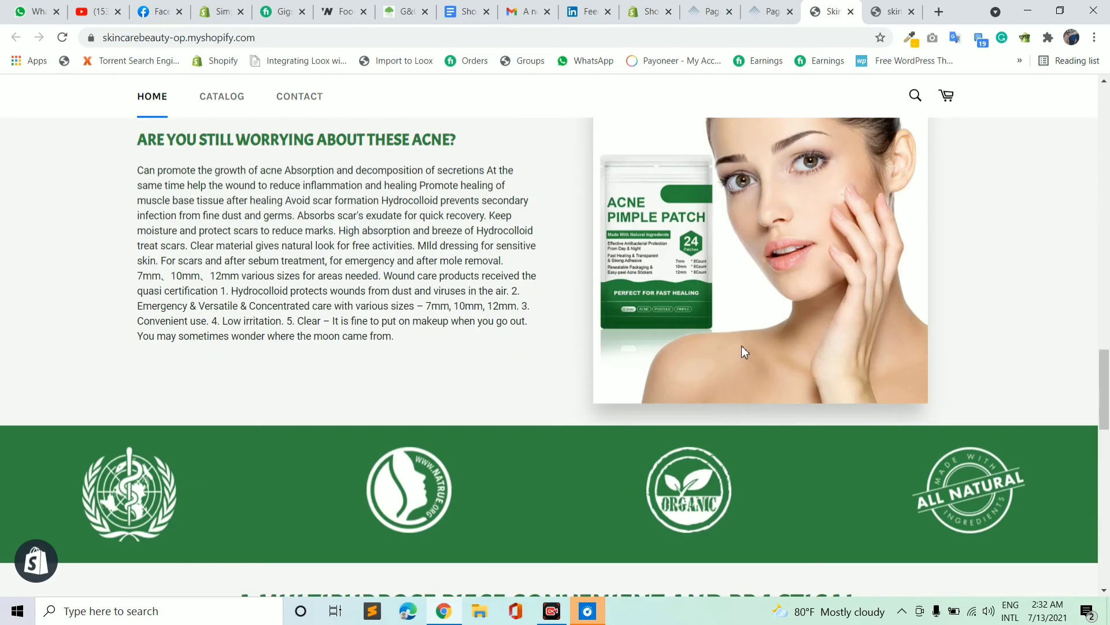
pyautogui.scroll(2, 622, 285)
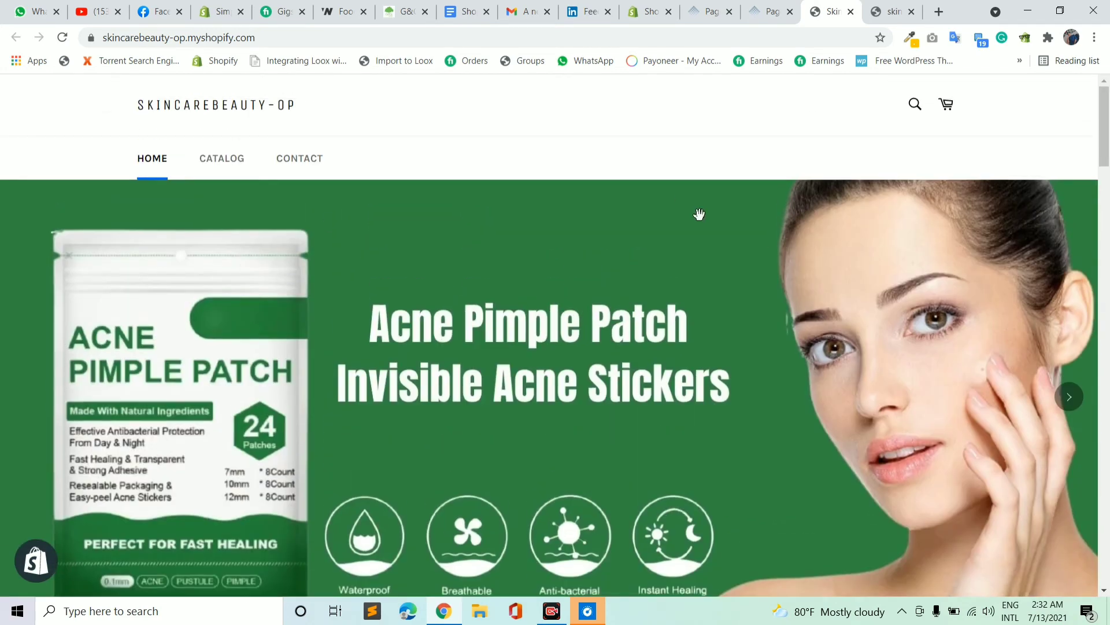
pyautogui.scroll(-12, 498, 297)
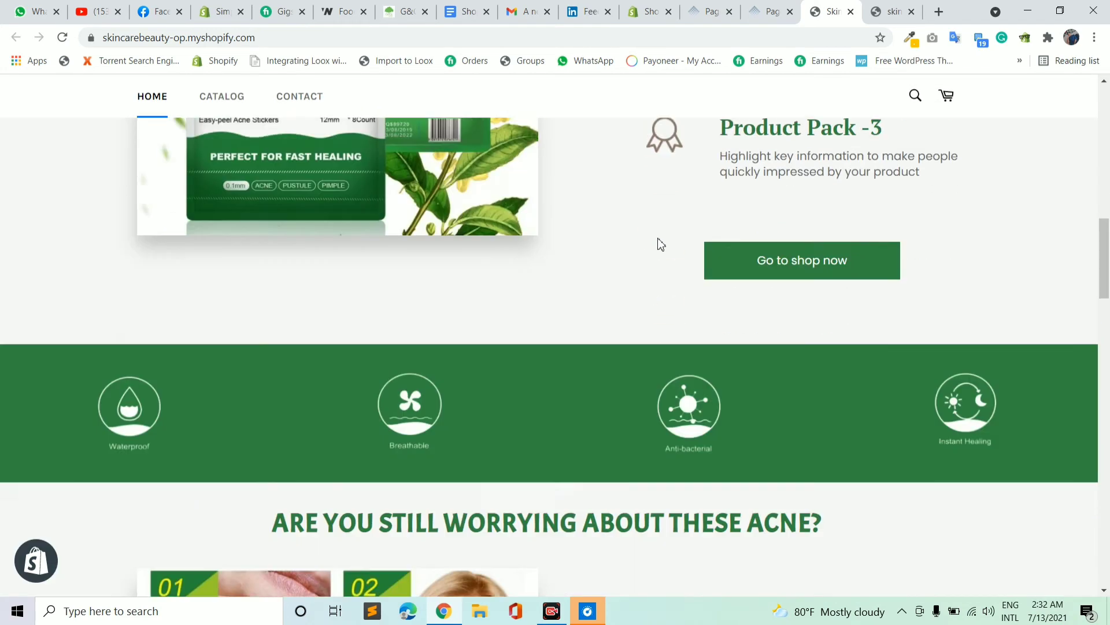
# Return to the PageFly home page editor and browse the Collection Suggestions, Featured Product, Page Introduction and Product Suggestions section templates
pyautogui.click(759, 7)
pyautogui.click(709, 12)
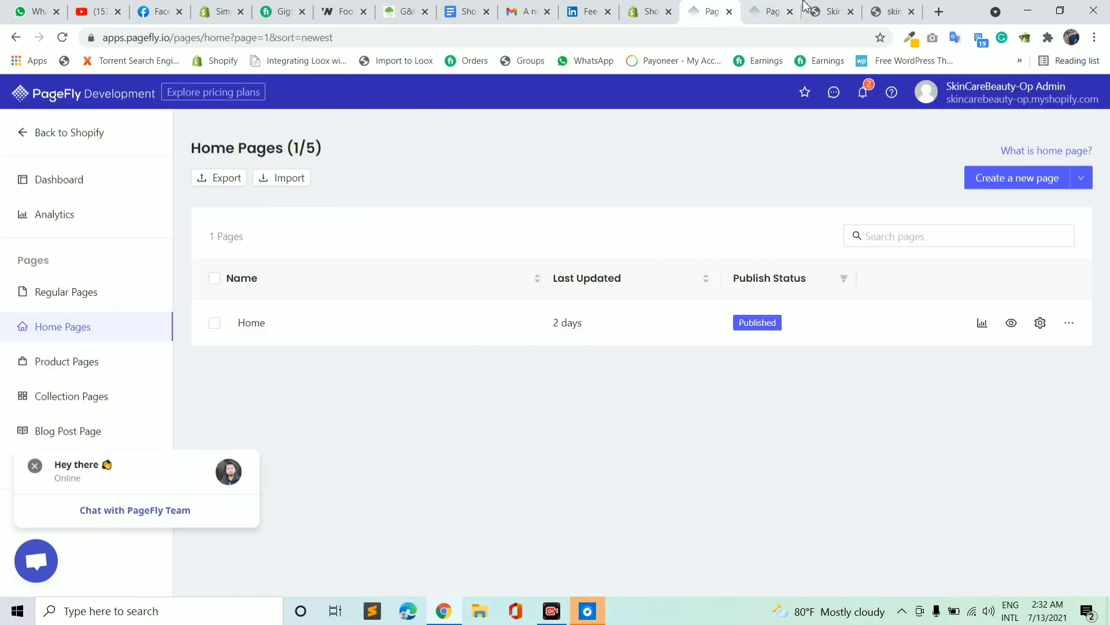
pyautogui.click(772, 10)
pyautogui.scroll(4, 241, 382)
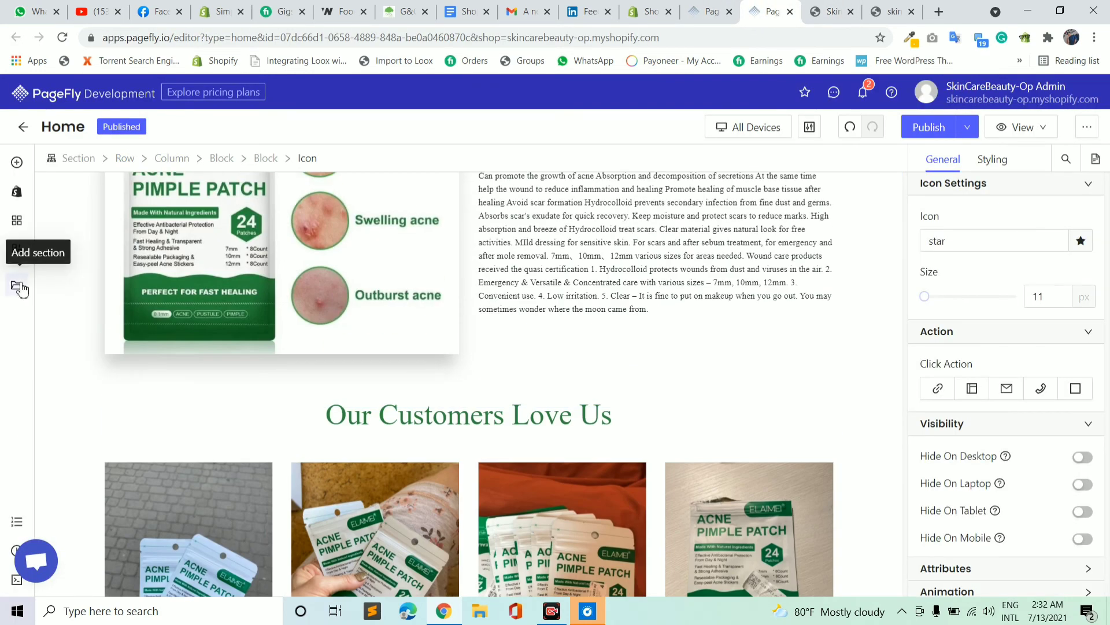
pyautogui.click(17, 285)
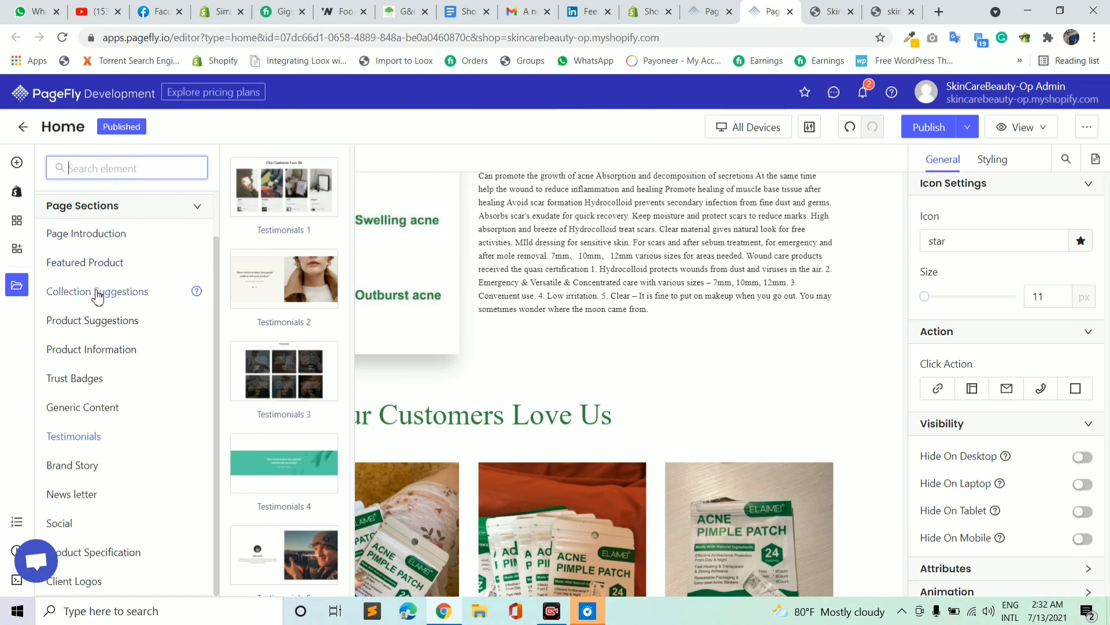
pyautogui.click(156, 300)
pyautogui.scroll(-7, 277, 324)
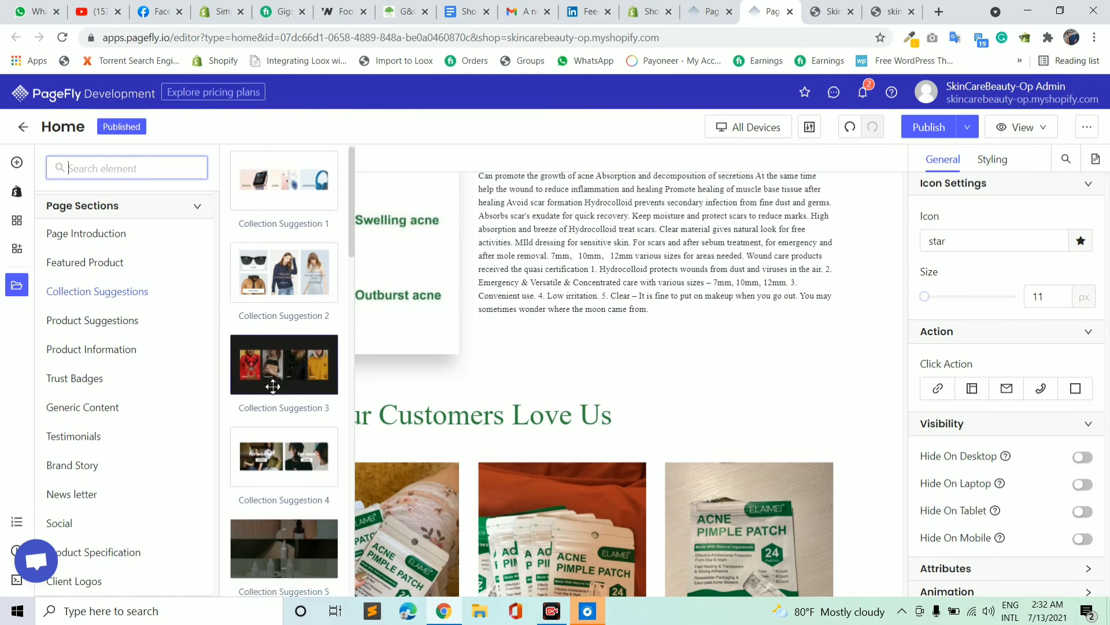
pyautogui.scroll(-6, 282, 296)
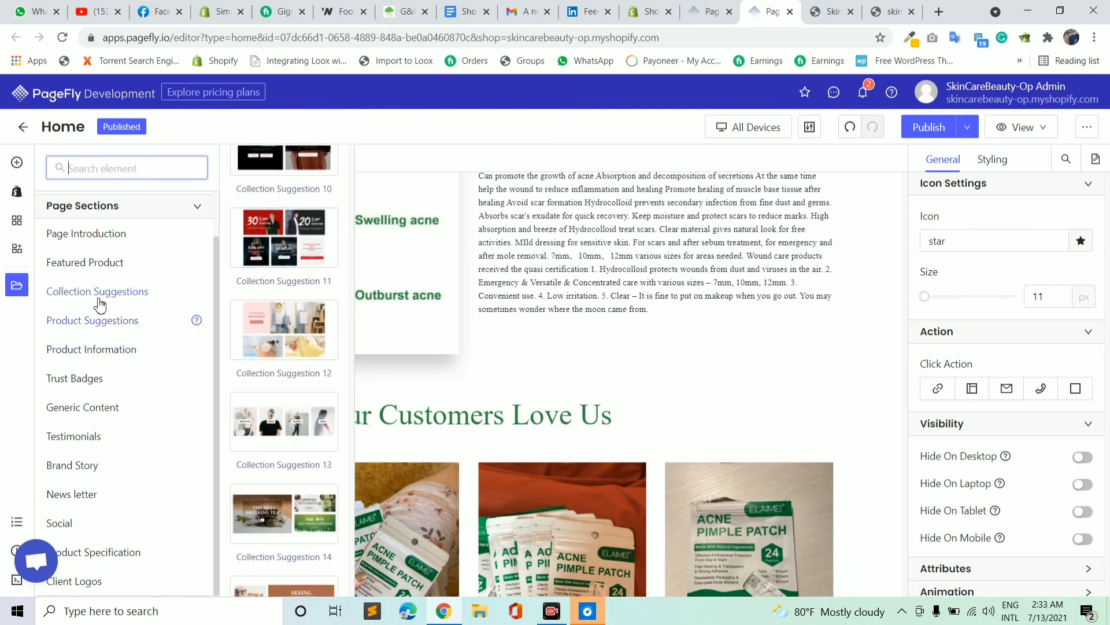
pyautogui.click(114, 269)
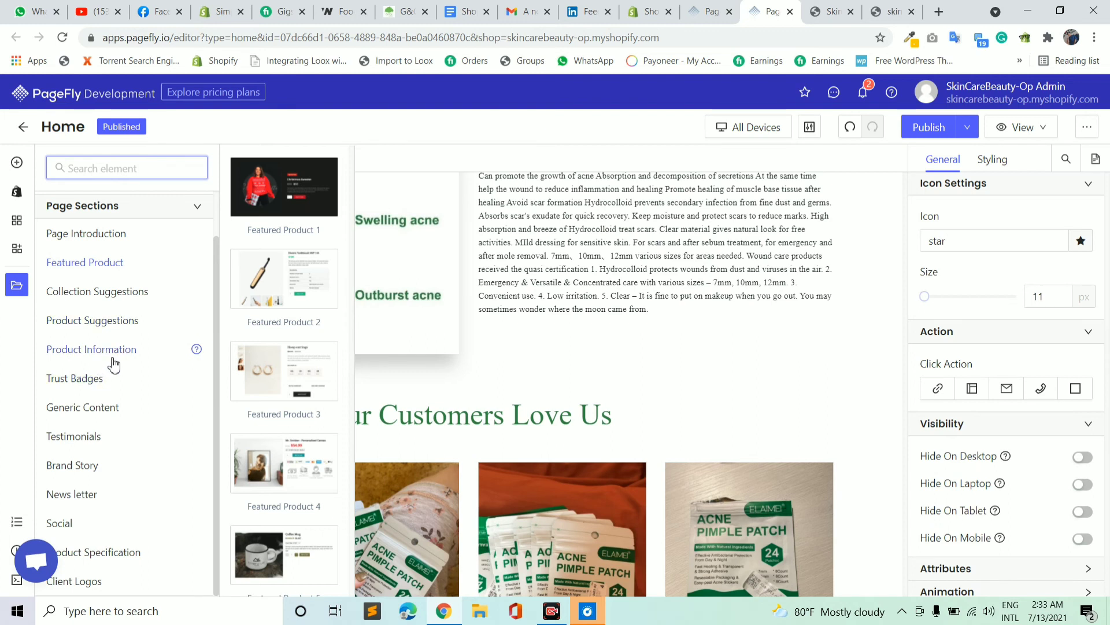
pyautogui.click(95, 234)
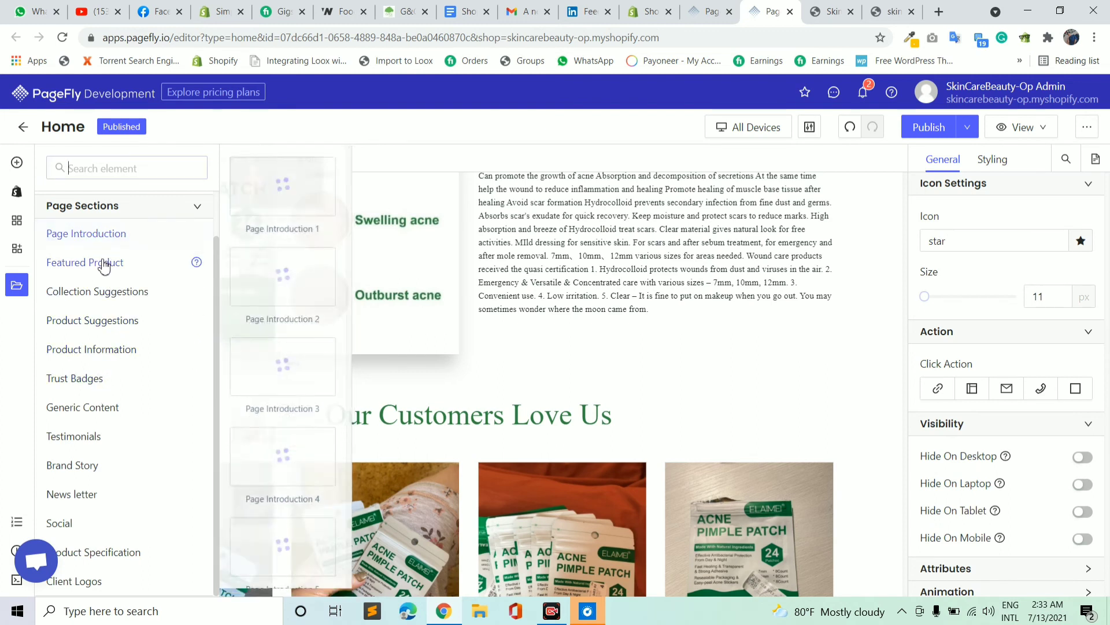
pyautogui.click(92, 322)
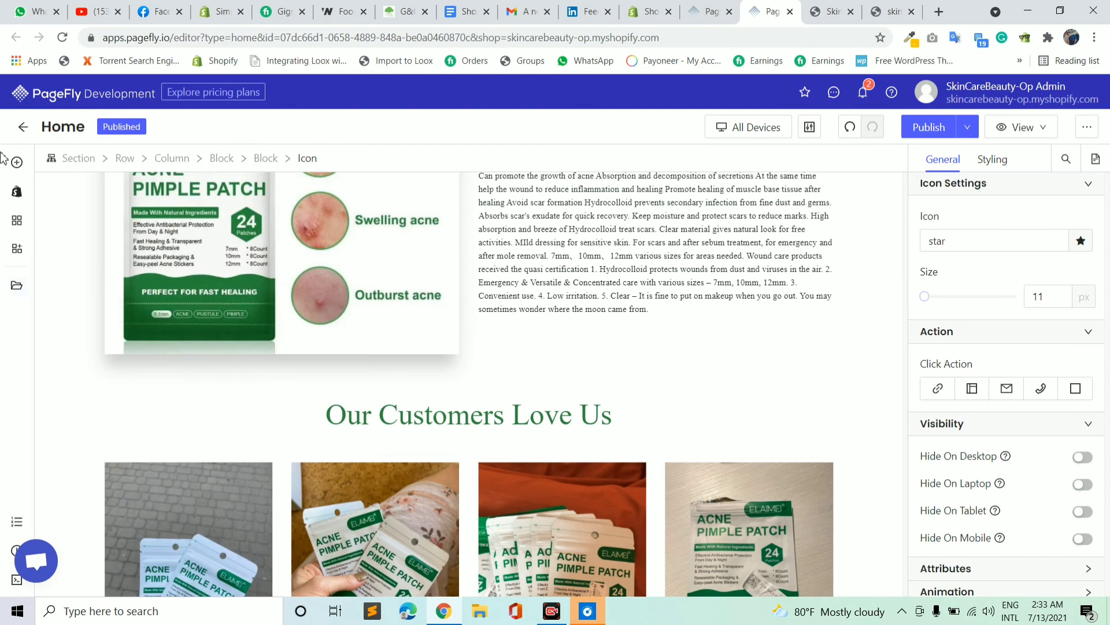
# Look through the editor's libraries of ready-made page sections and basic elements
pyautogui.click(14, 283)
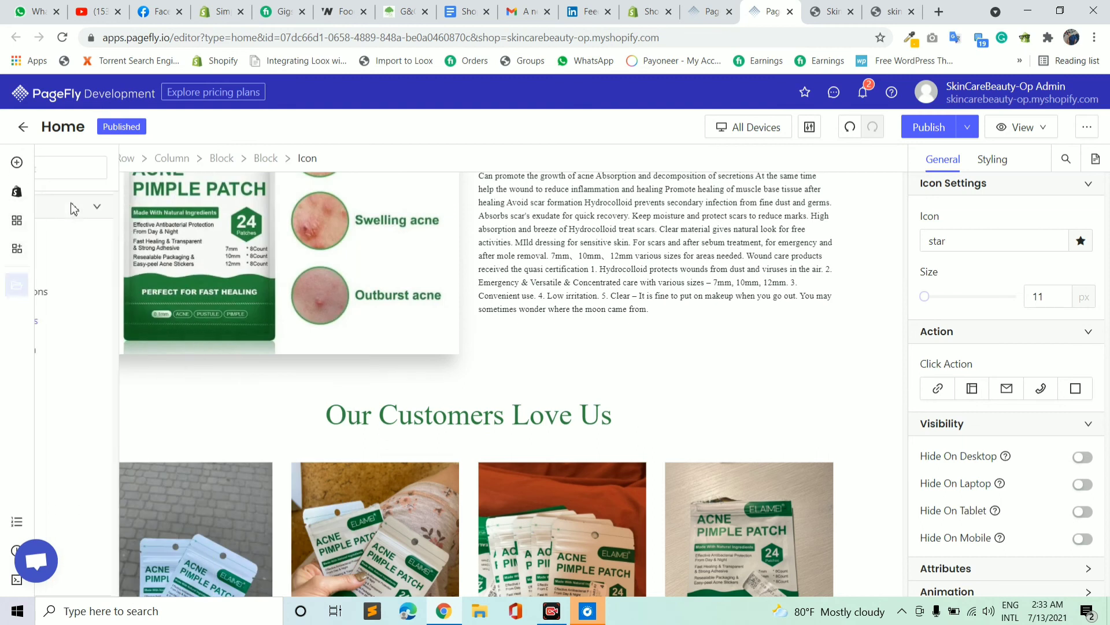
pyautogui.click(17, 162)
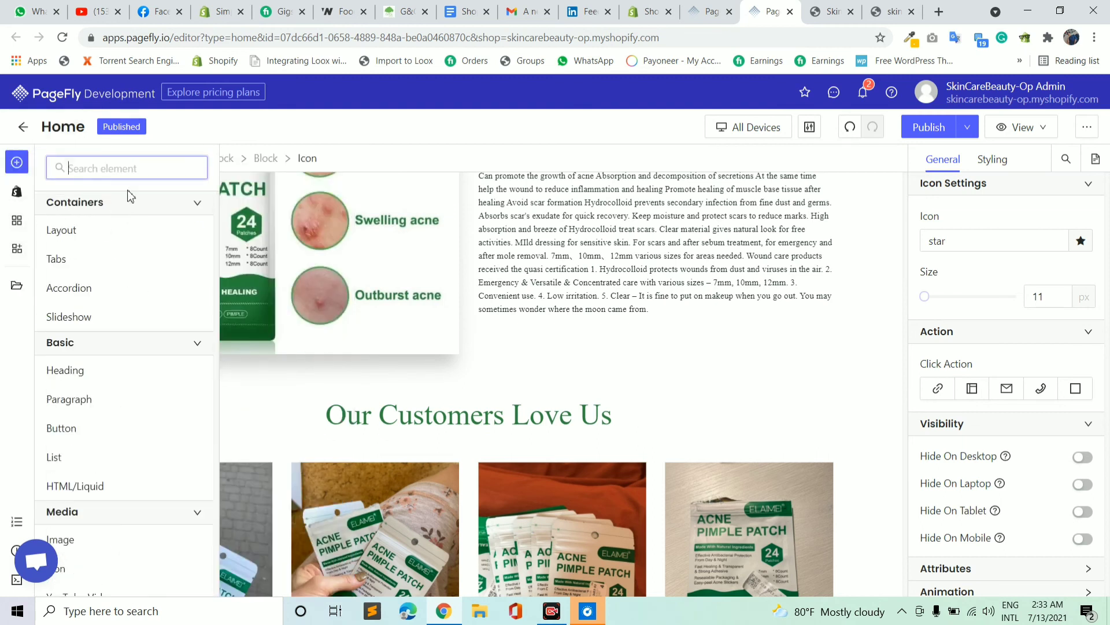
pyautogui.click(17, 252)
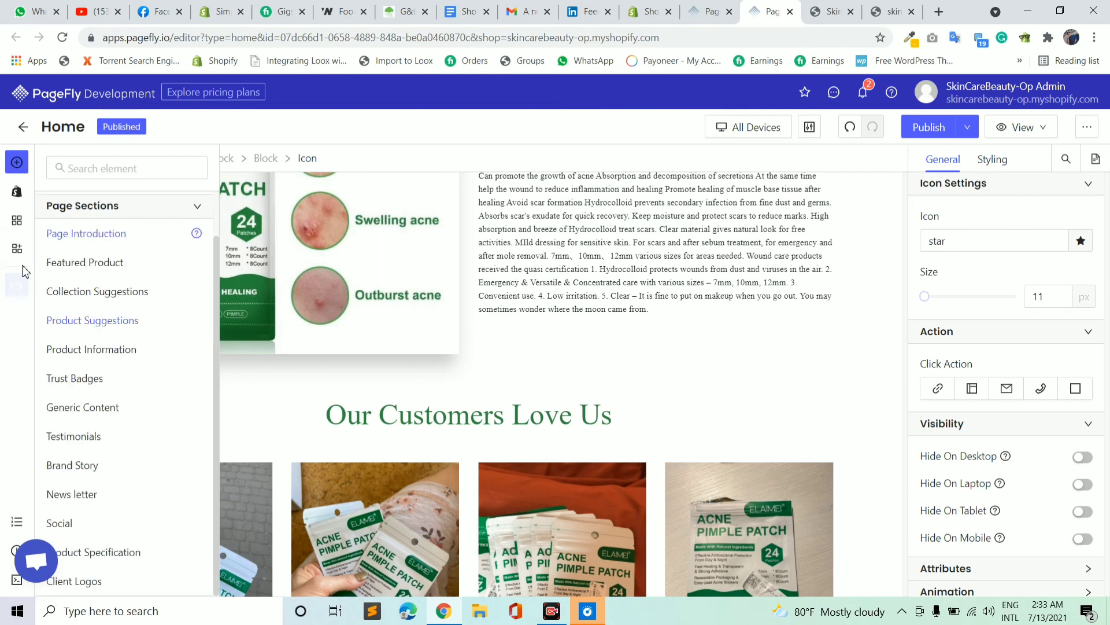
pyautogui.click(17, 252)
# Examine the home page layout in the editor, from the banner slideshow through Product Pack to the acne problem sections
pyautogui.scroll(10, 570, 296)
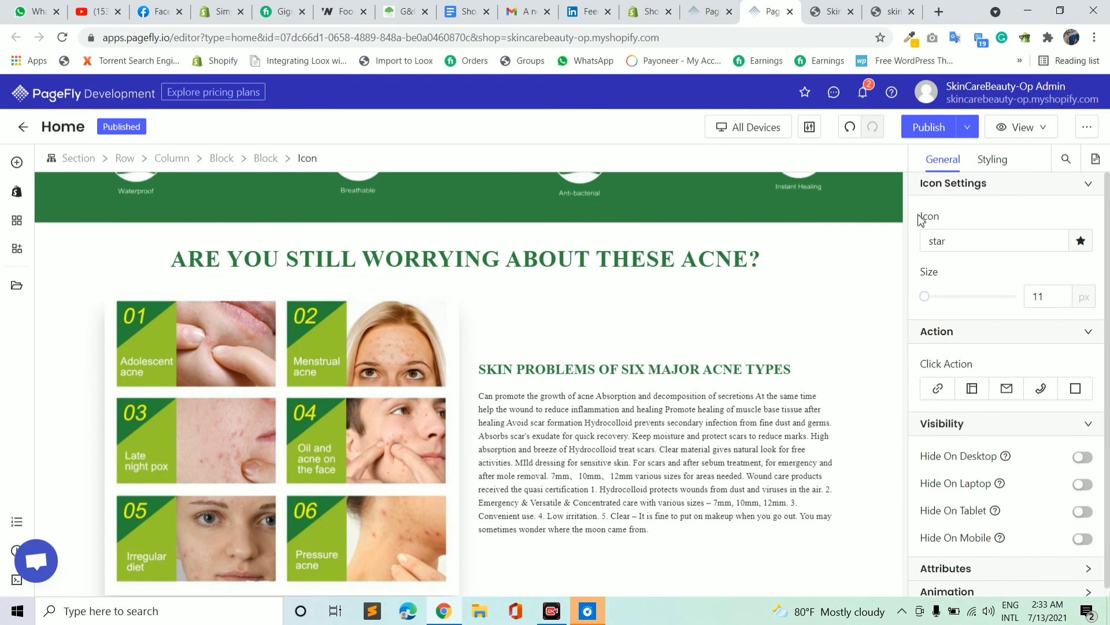
pyautogui.scroll(8, 755, 270)
pyautogui.scroll(8, 769, 260)
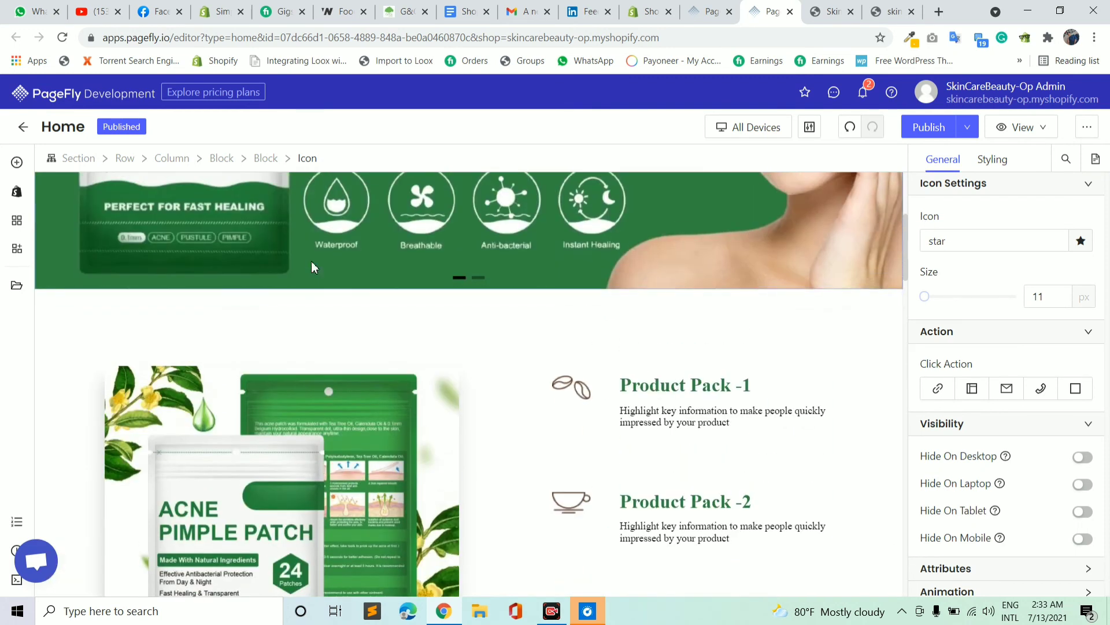
pyautogui.scroll(-7, 760, 247)
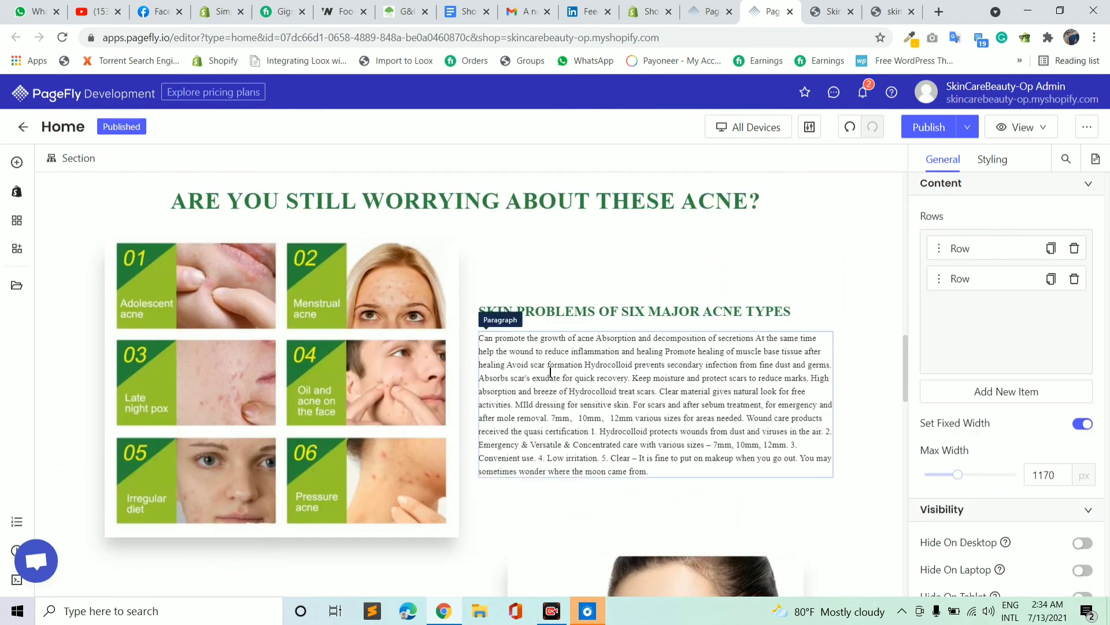
pyautogui.scroll(9, 371, 211)
pyautogui.scroll(8, 478, 224)
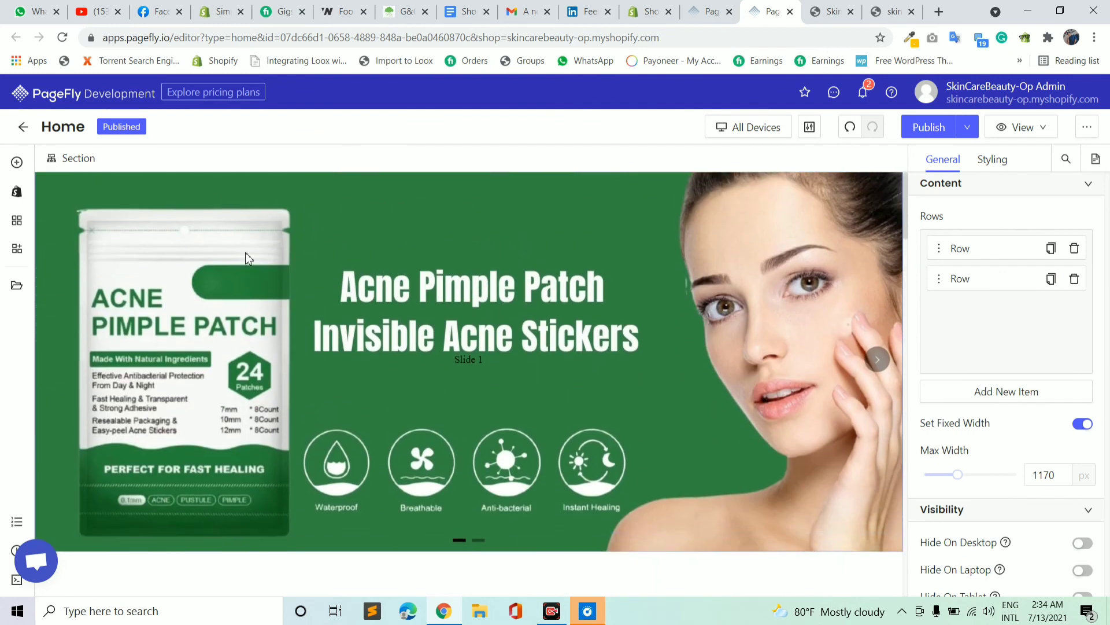
pyautogui.scroll(-12, 581, 354)
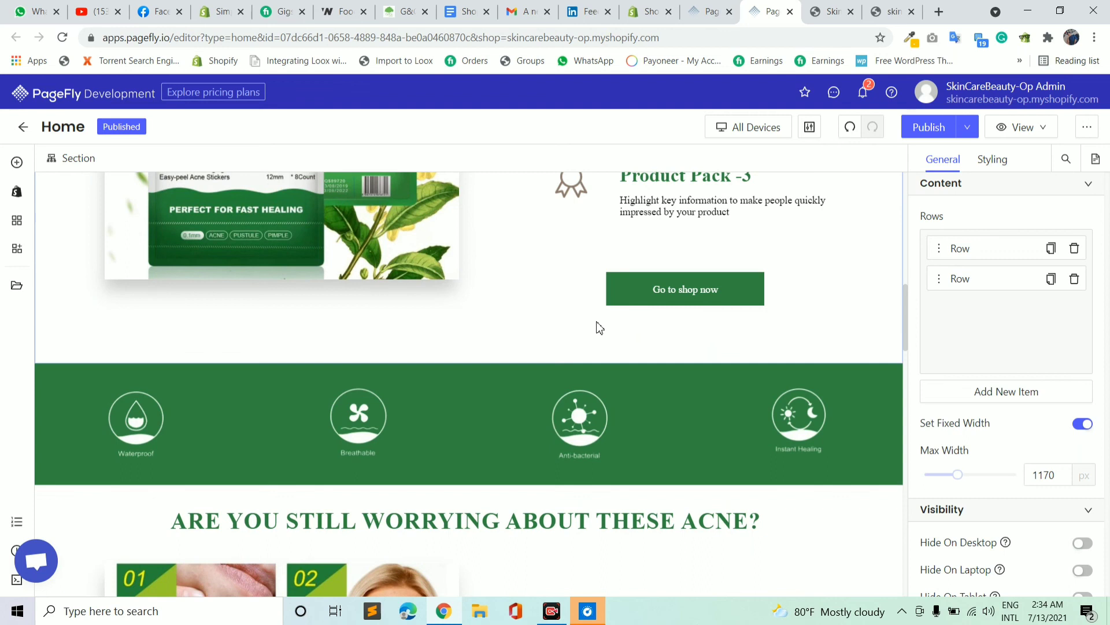
pyautogui.scroll(-4, 542, 369)
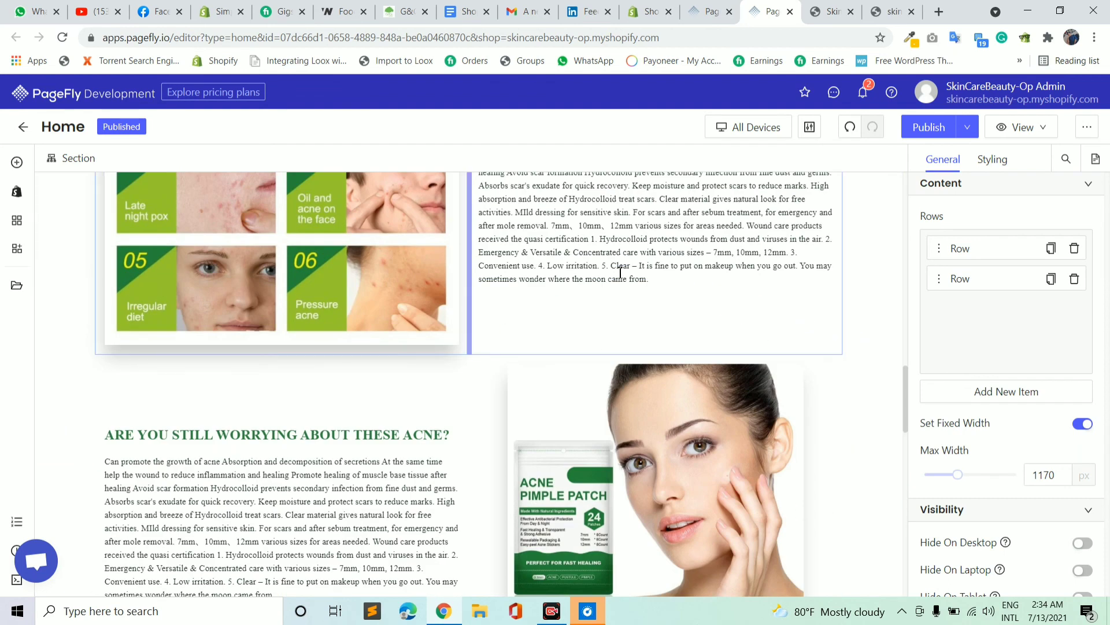
pyautogui.scroll(6, 833, 301)
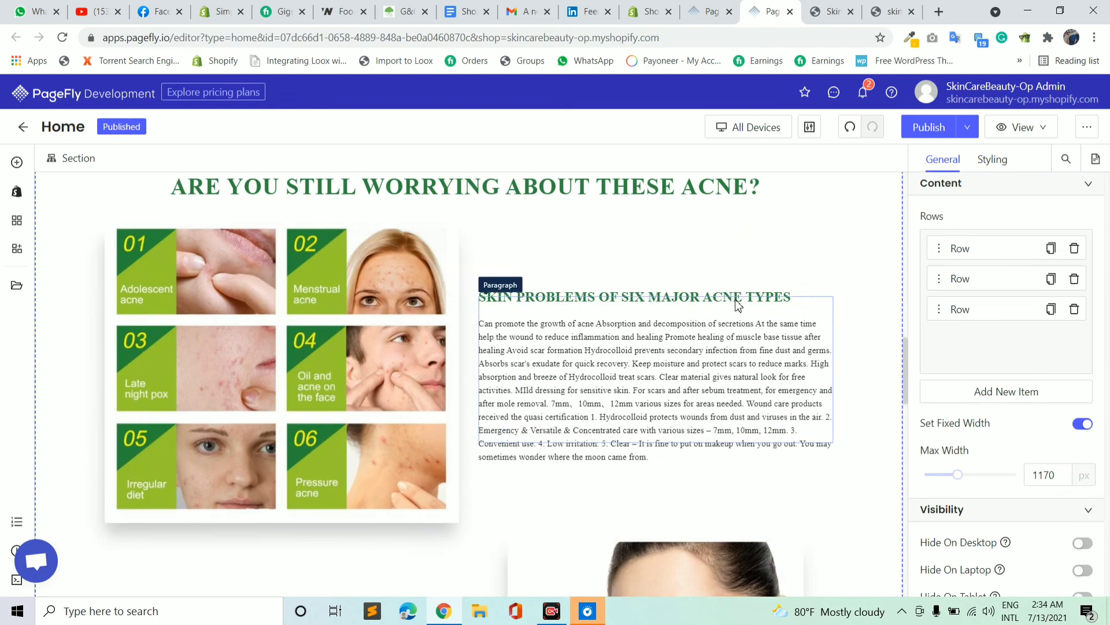
pyautogui.scroll(8, 742, 300)
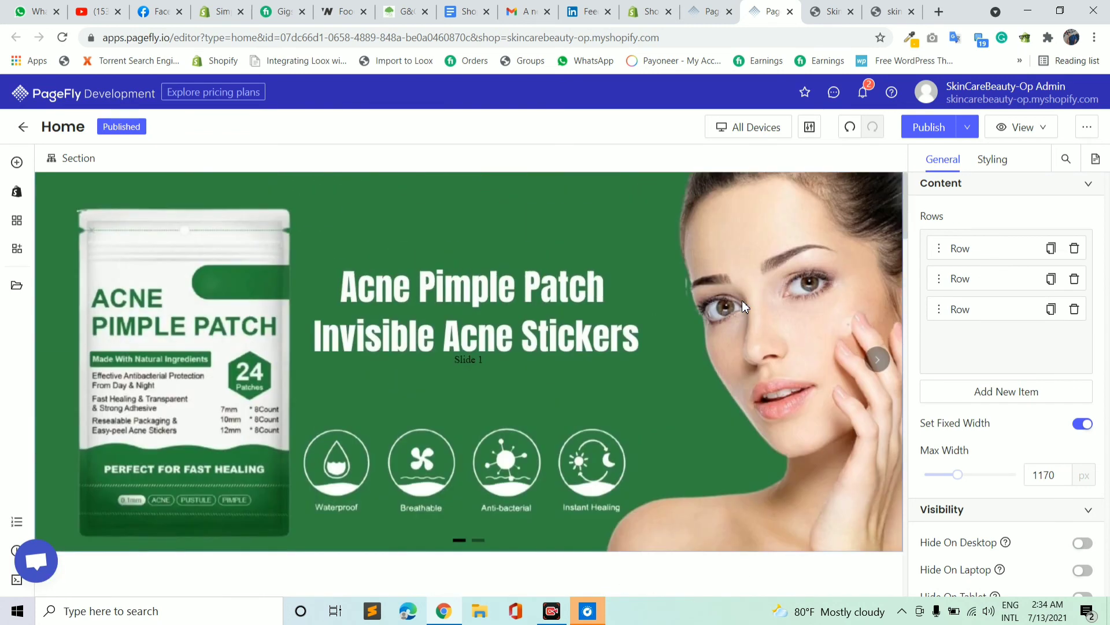
pyautogui.scroll(-8, 754, 250)
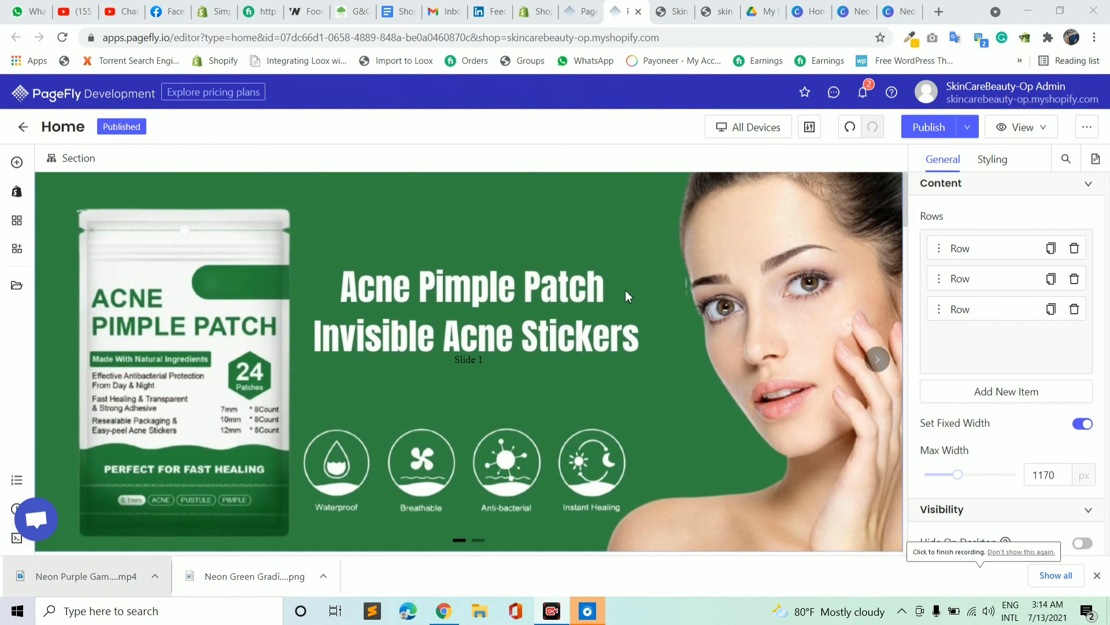
# Inspect the settings of the banner's Slide 1 and of the "ARE YOU STILL WORRYING ABOUT THESE ACNE?" heading
pyautogui.scroll(-15, 720, 307)
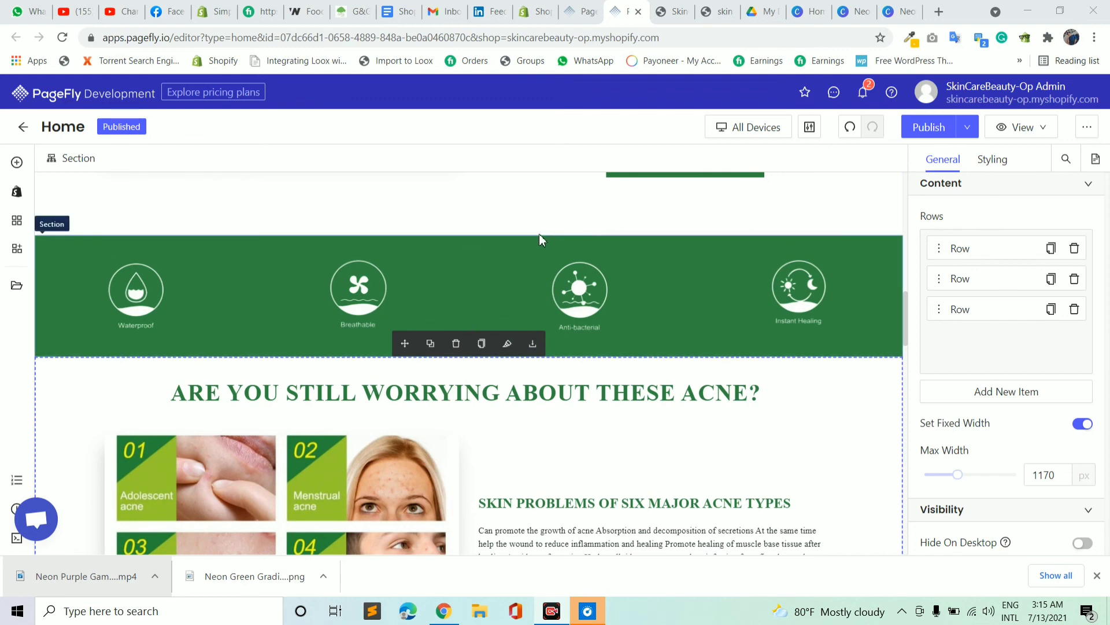
pyautogui.scroll(15, 540, 238)
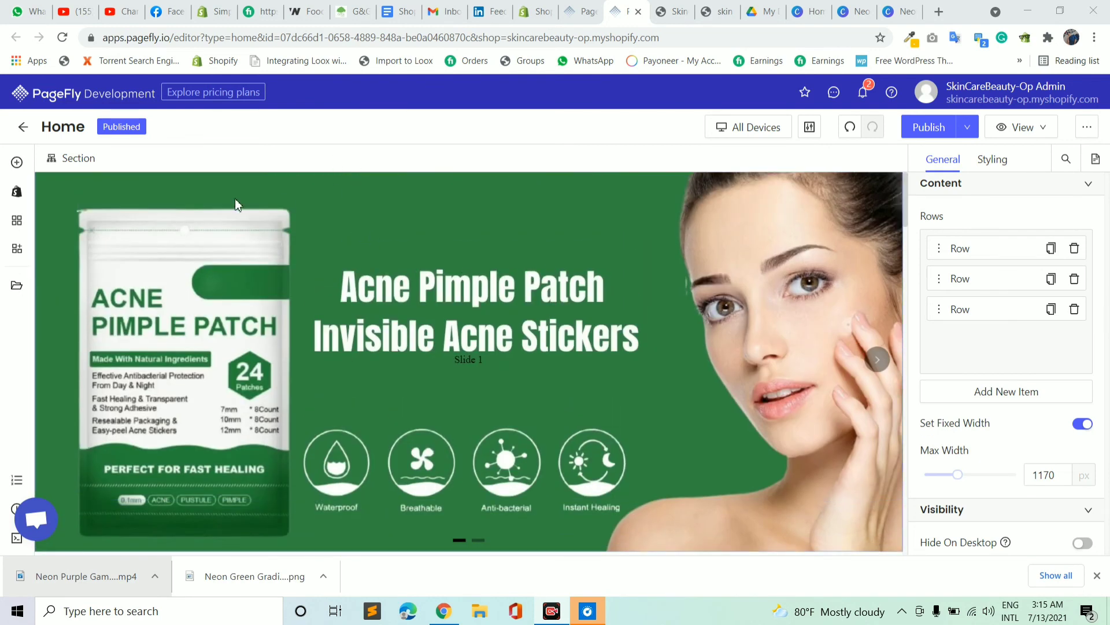
pyautogui.click(234, 199)
pyautogui.scroll(-15, 422, 206)
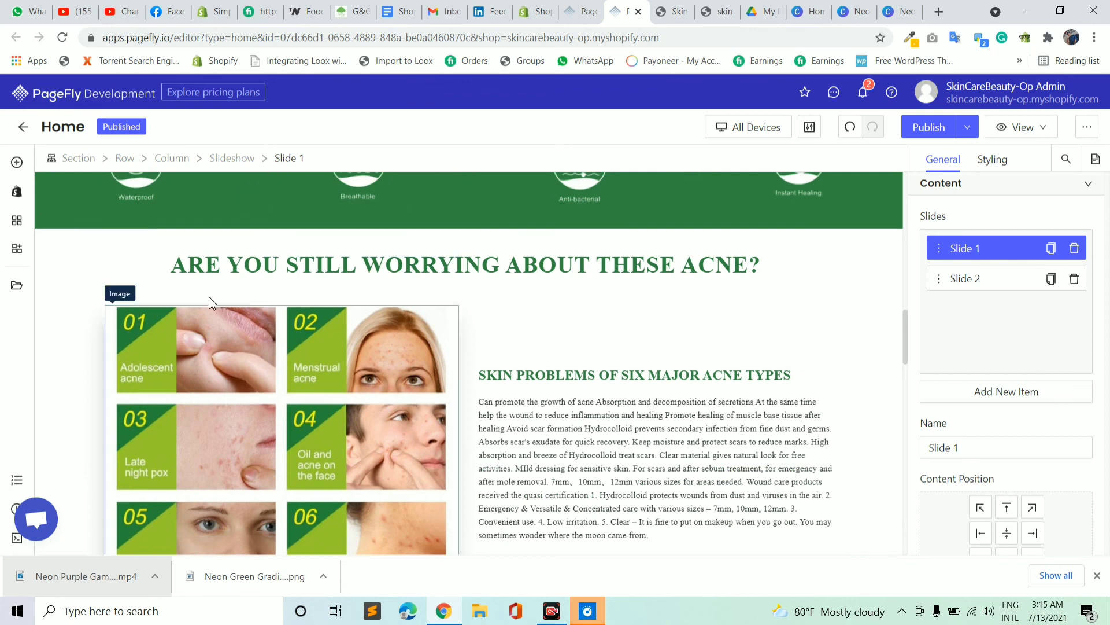
pyautogui.click(509, 265)
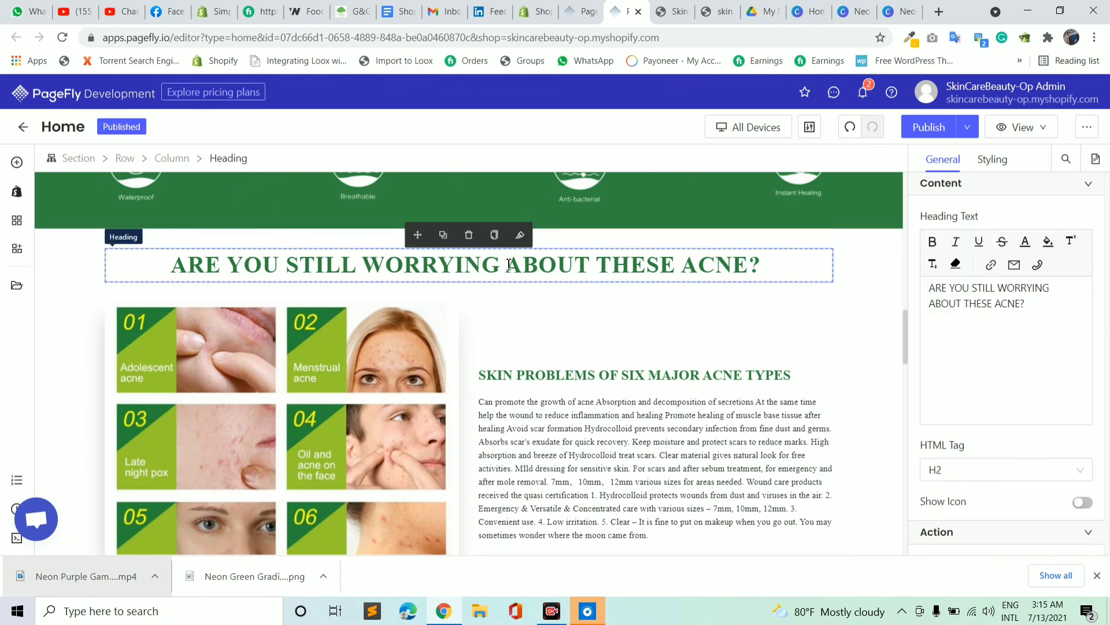